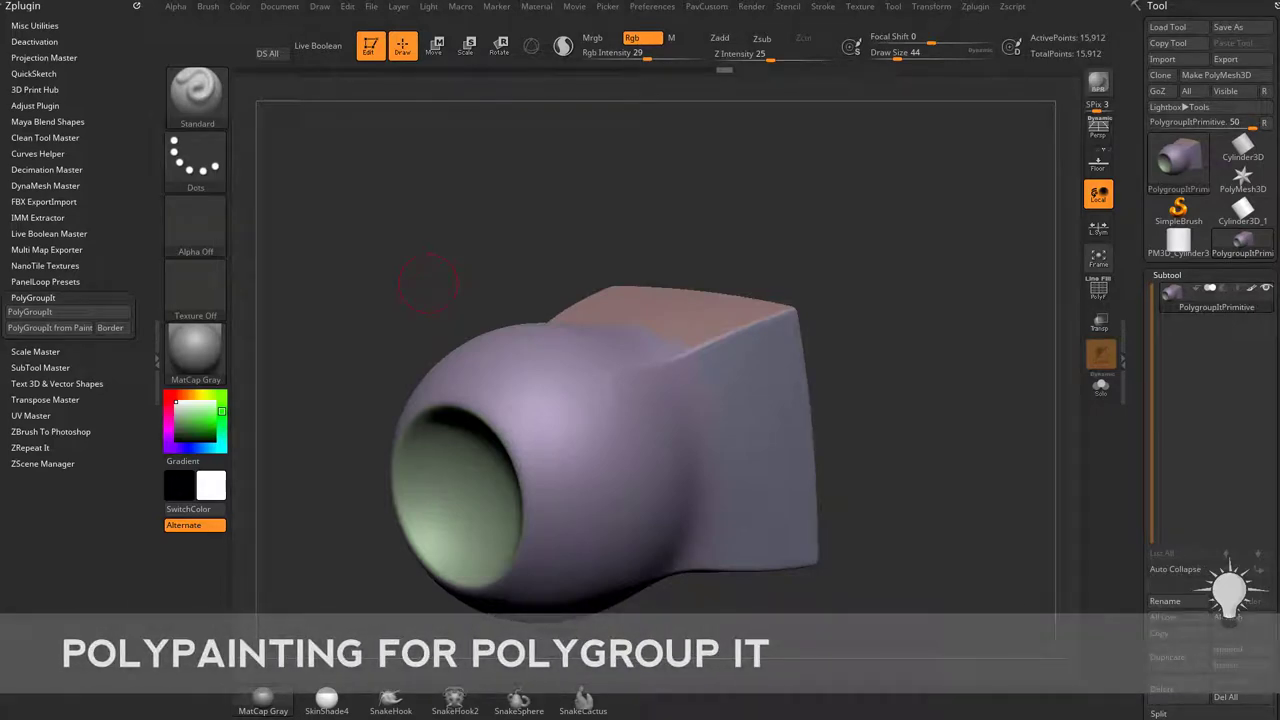
Set the RGB intensity to 100 and fill the whole object with white.
drag(879, 291, 920, 320)
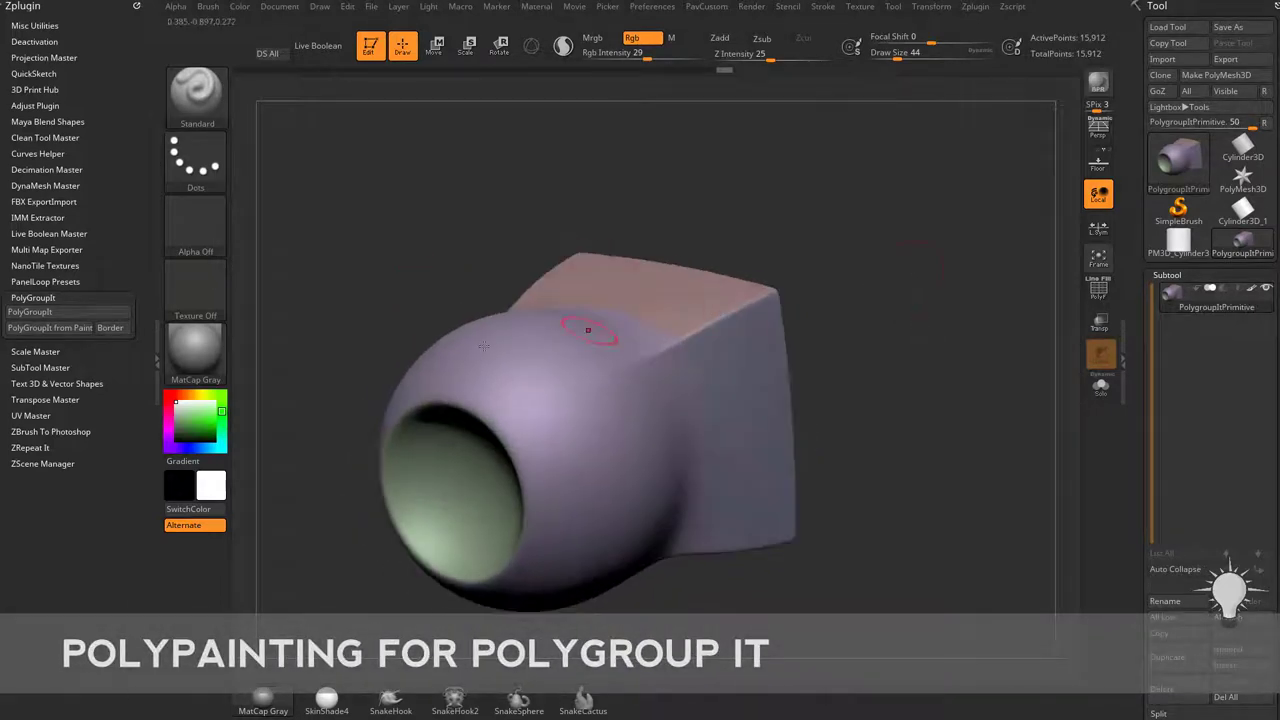
click(645, 38)
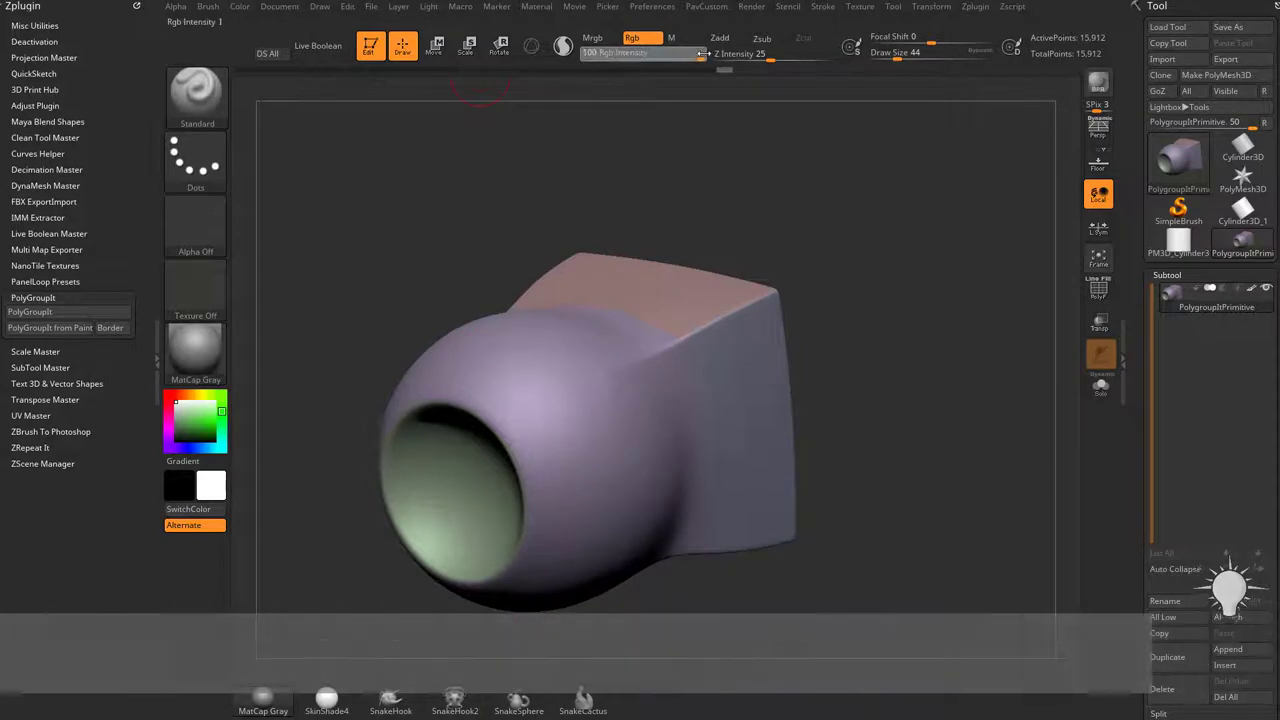
click(241, 8)
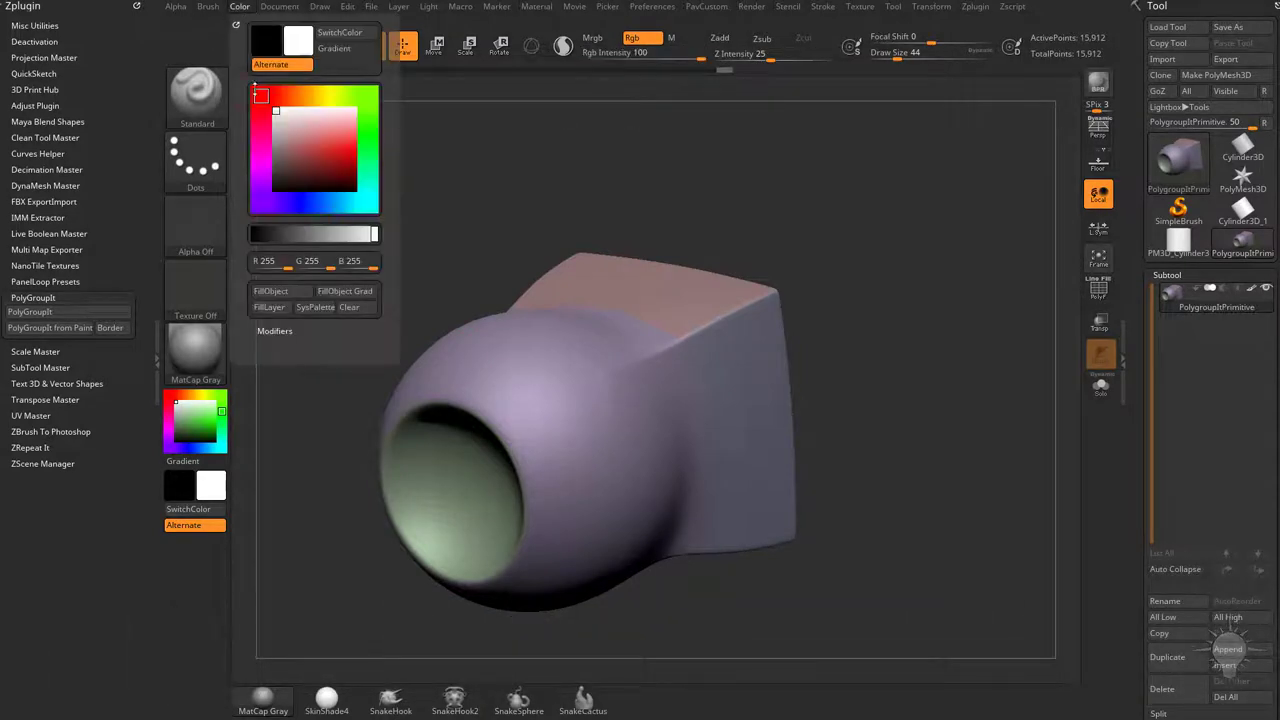
click(283, 292)
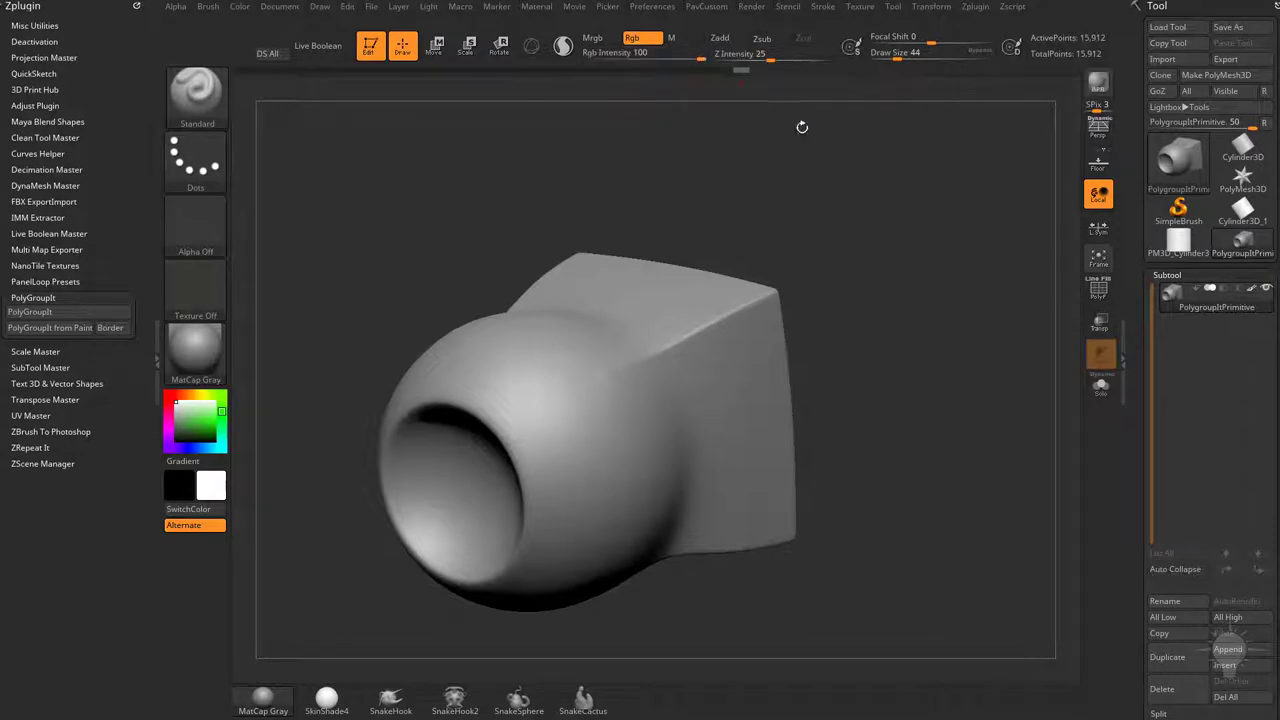
Expand the tool's Polygroups options and locate From Polypaint.
drag(943, 295, 977, 312)
mouse_move(1134, 342)
mouse_down()
mouse_move(1132, 191)
mouse_move(1139, 228)
mouse_up()
shift+click(1174, 356)
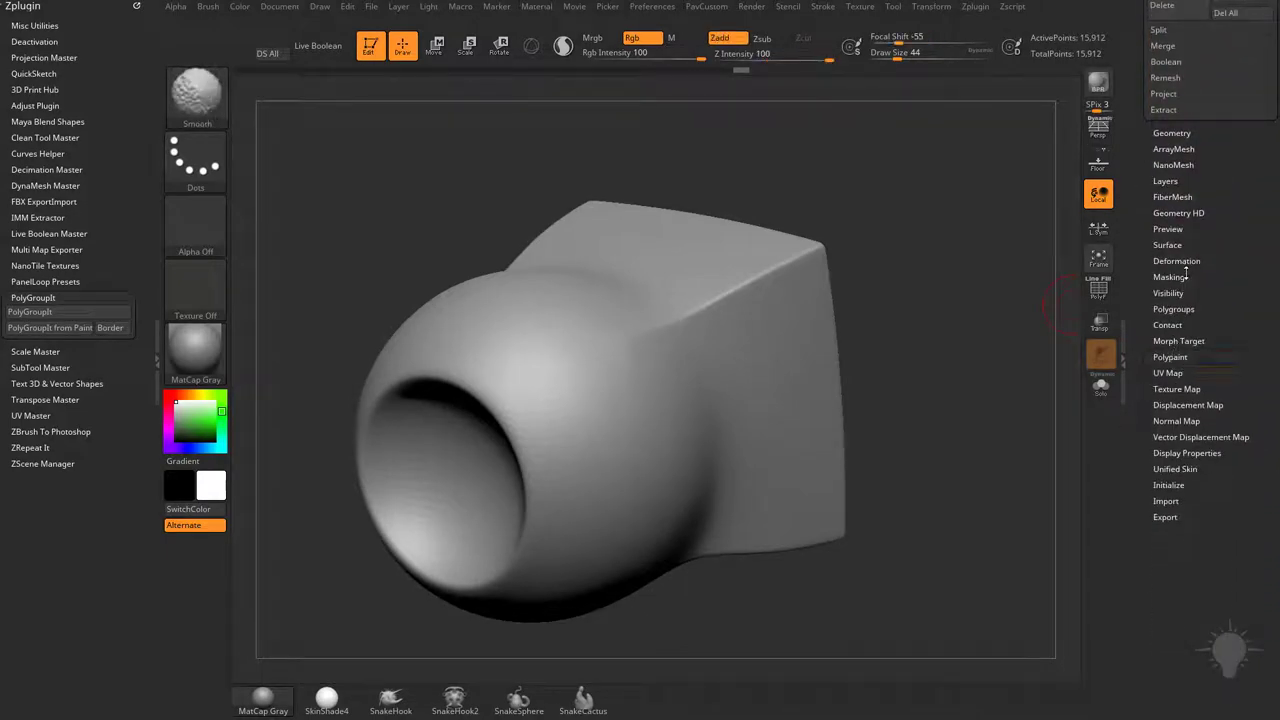
shift+click(1172, 308)
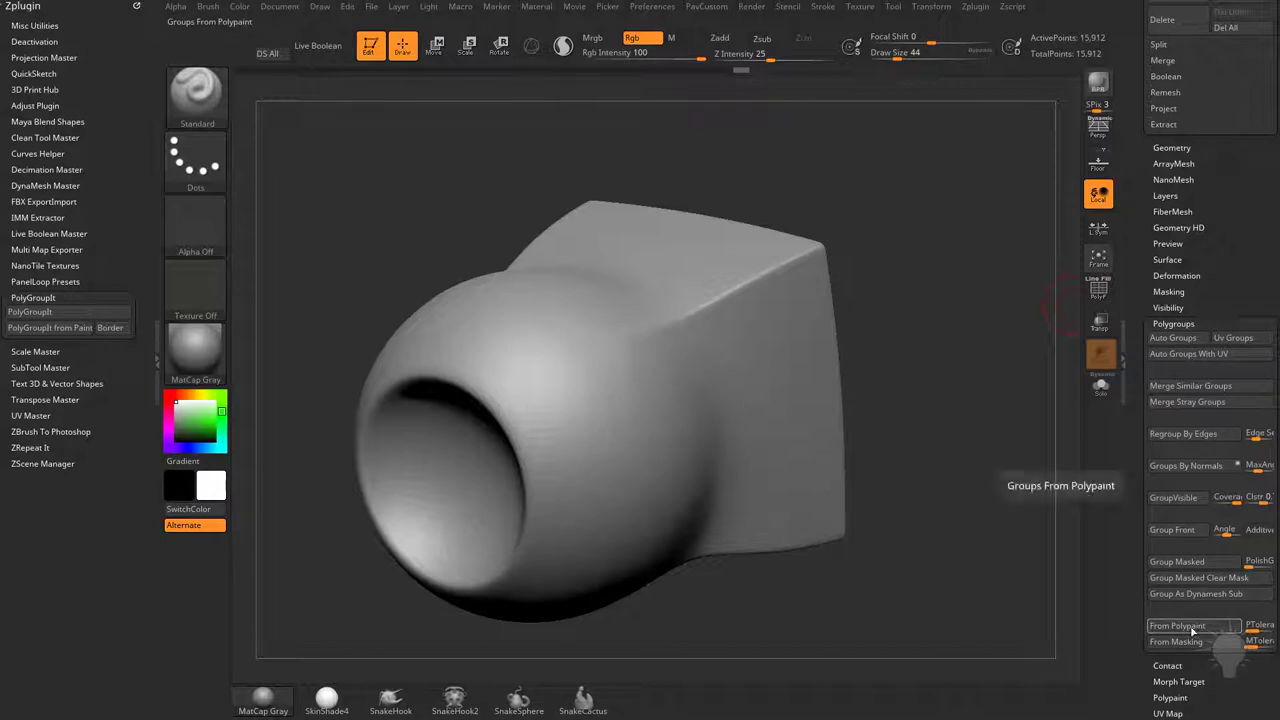
mouse_move(1143, 160)
mouse_down()
mouse_move(1140, 420)
mouse_move(1140, 150)
mouse_up()
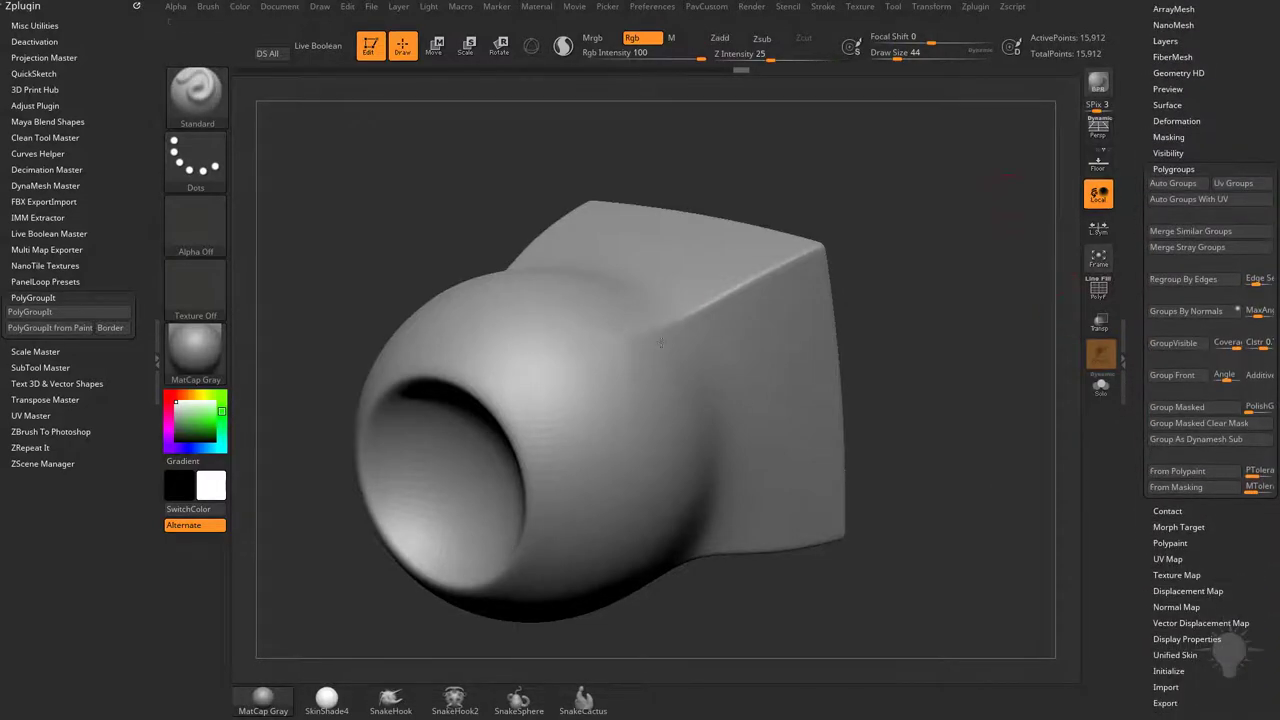
Paint a curved black stroke with draw size 37 on the side where the sphere blends into the block.
drag(962, 344, 614, 263)
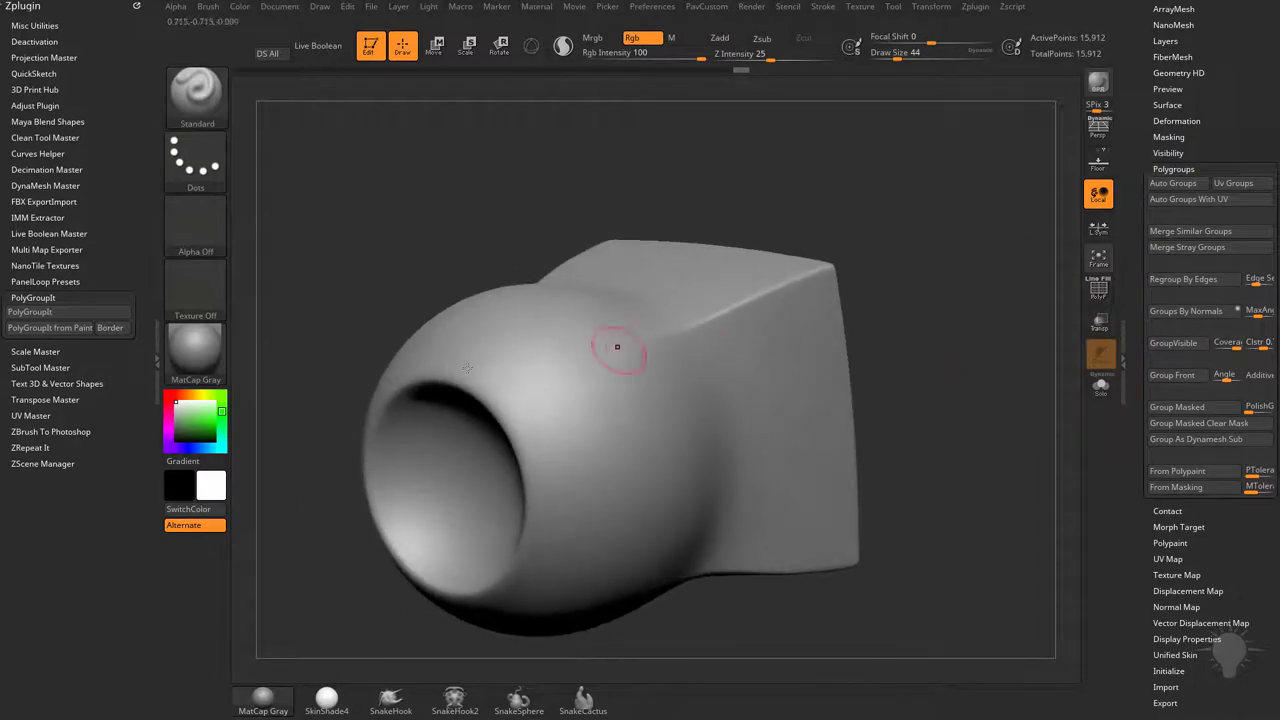
drag(190, 428, 170, 442)
mouse_move(854, 305)
mouse_down()
mouse_move(788, 312)
mouse_move(705, 390)
mouse_move(662, 460)
mouse_move(780, 334)
mouse_up()
key(s)
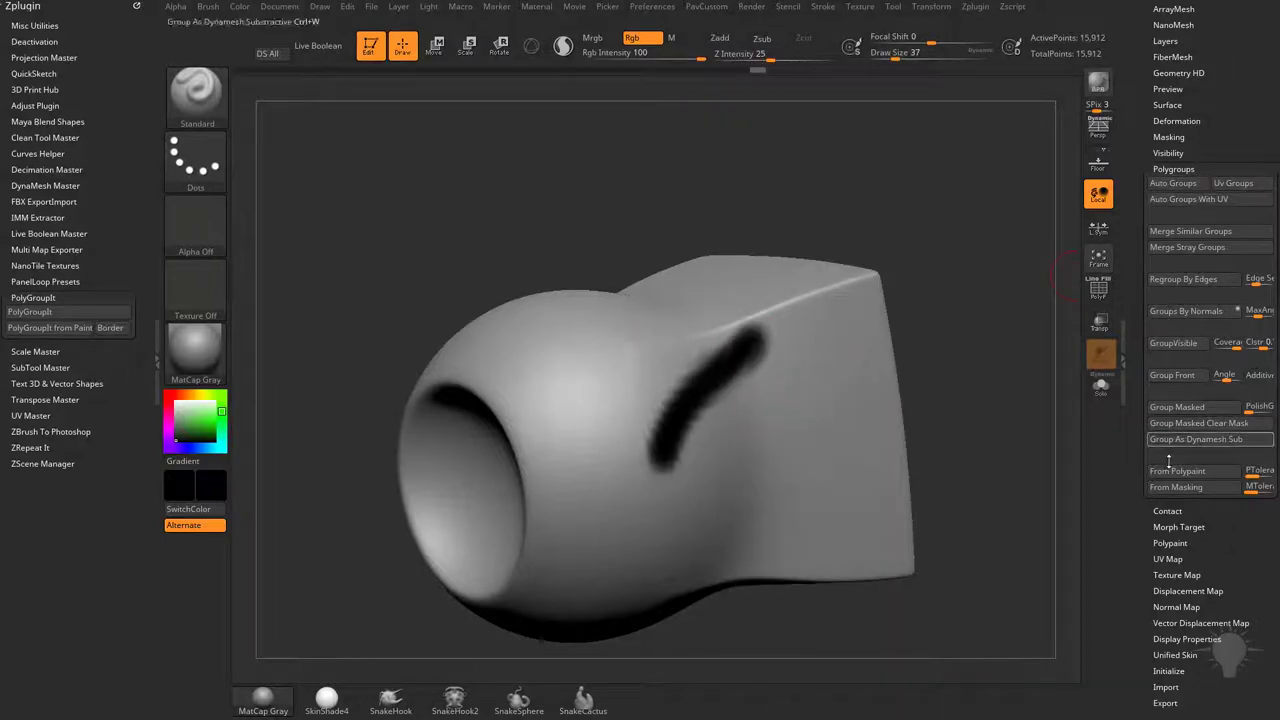
Create polygroups from the polypaint, turn off the subtool's polypaint and set the active color to white.
mouse_move(1129, 468)
mouse_down()
mouse_move(1130, 417)
mouse_move(1127, 481)
mouse_up()
click(1251, 217)
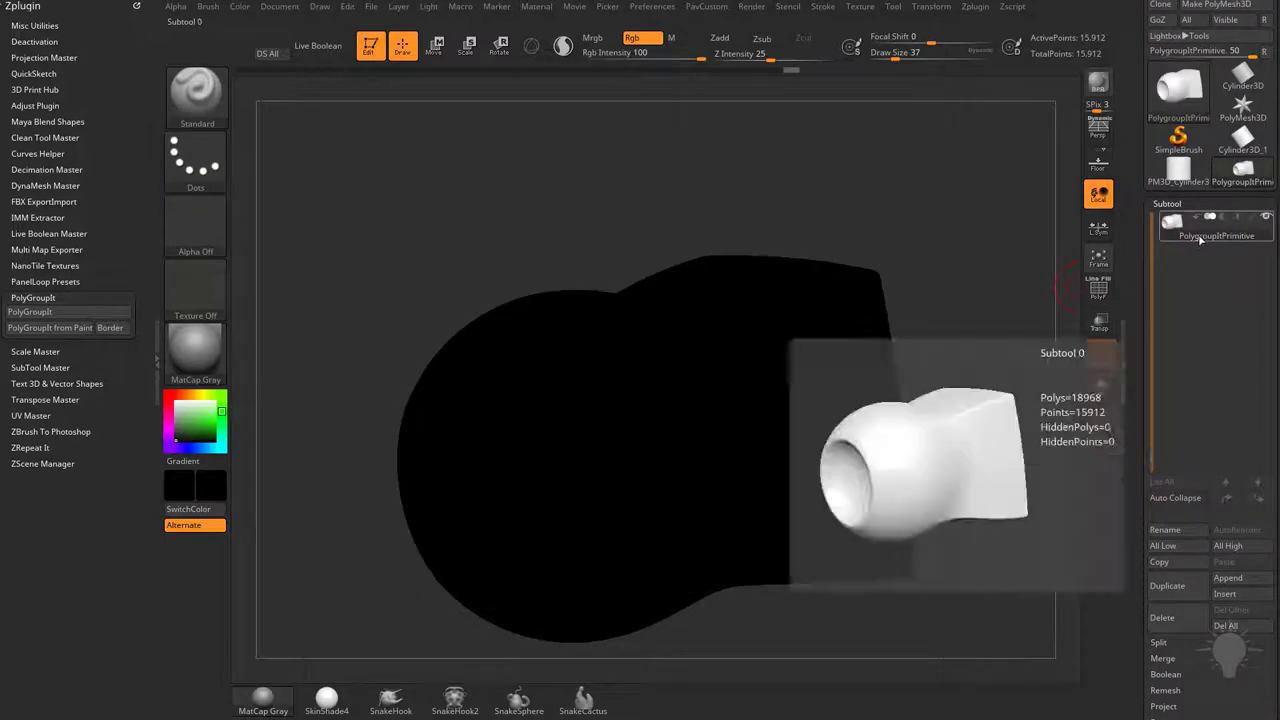
drag(203, 411, 170, 398)
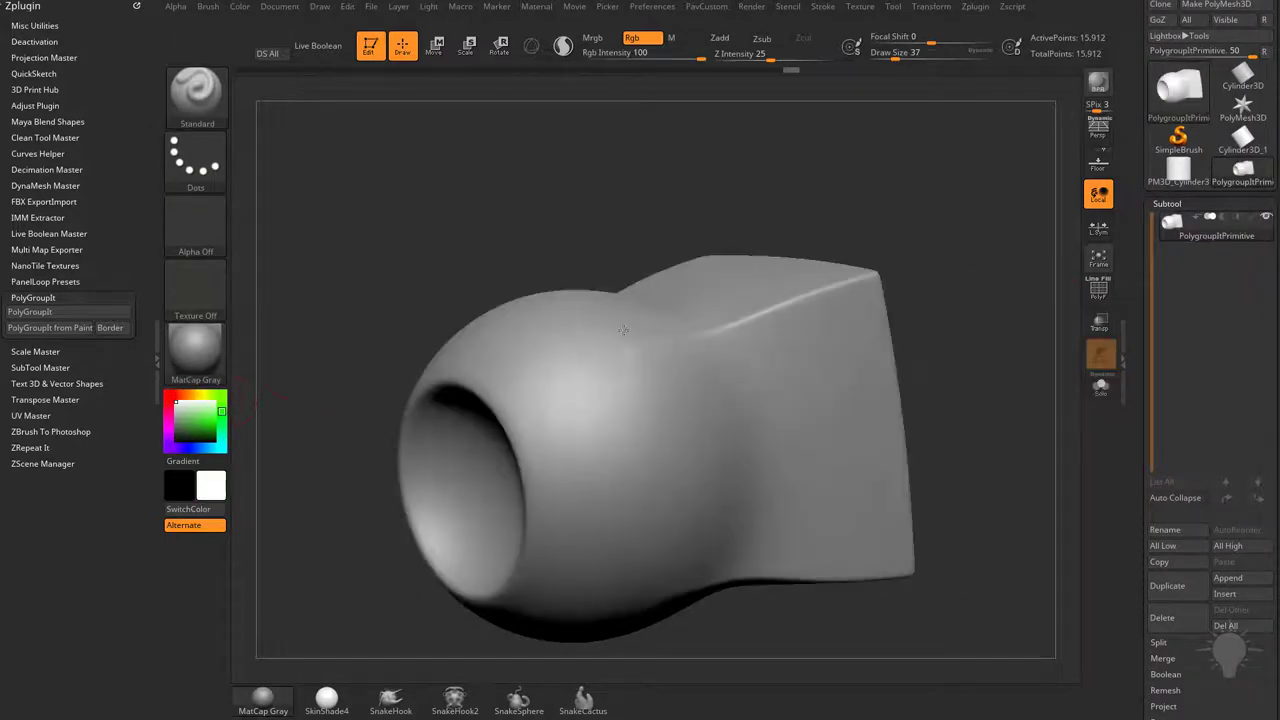
Turn on the polyframe display and check the stroke's polygroup by isolating it and restoring the full model.
click(1097, 292)
mouse_move(997, 346)
mouse_down()
mouse_move(1023, 346)
mouse_move(1010, 350)
mouse_up()
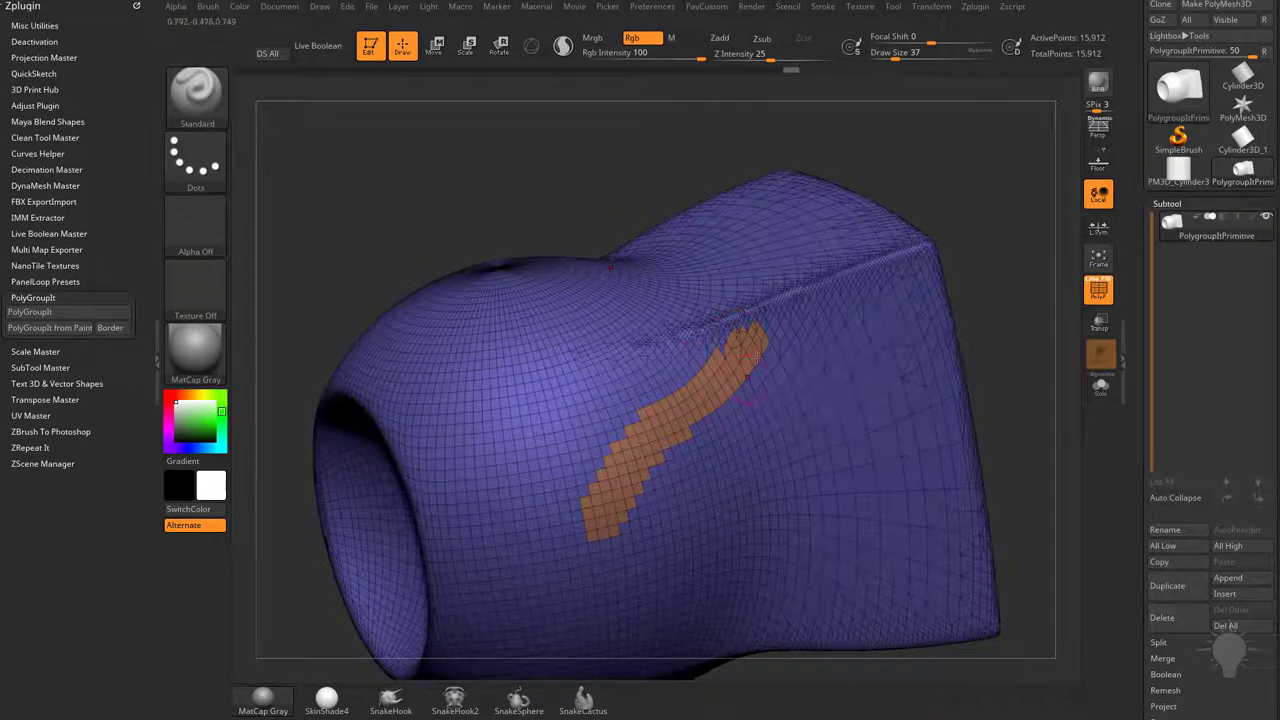
ctrl+shift+click(634, 423)
ctrl+shift+click(988, 338)
drag(1012, 322, 985, 395)
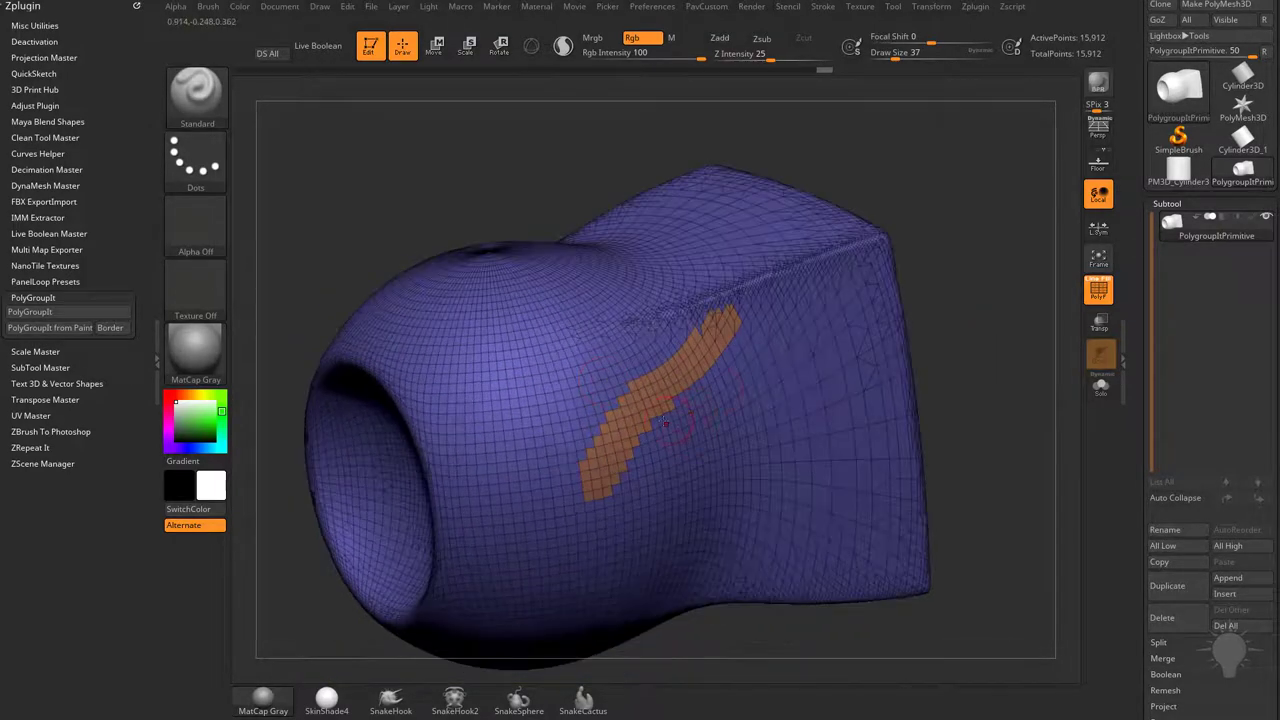
Isolate the stroke's polygroup, try smoothing its jagged edges with Polish By Features, and undo the polish.
ctrl+shift+click(697, 345)
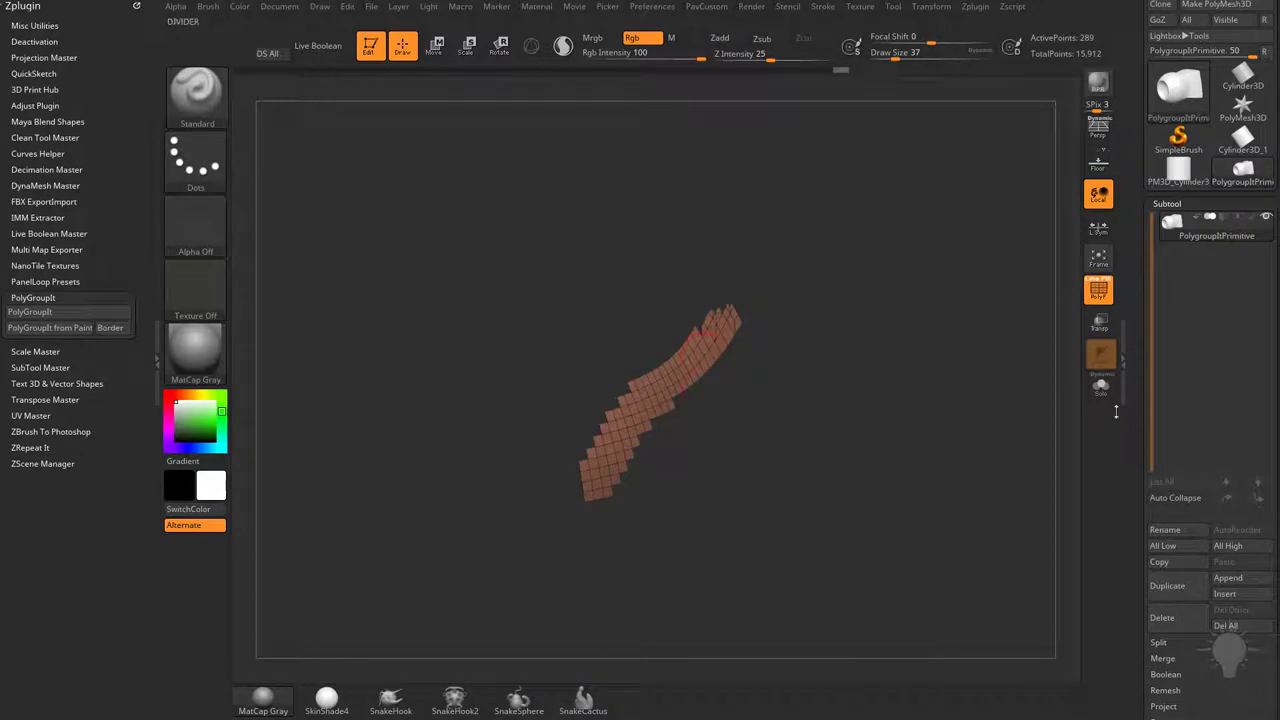
mouse_move(1141, 453)
mouse_down()
mouse_move(1149, 311)
mouse_move(1172, 309)
mouse_up()
shift+click(1166, 449)
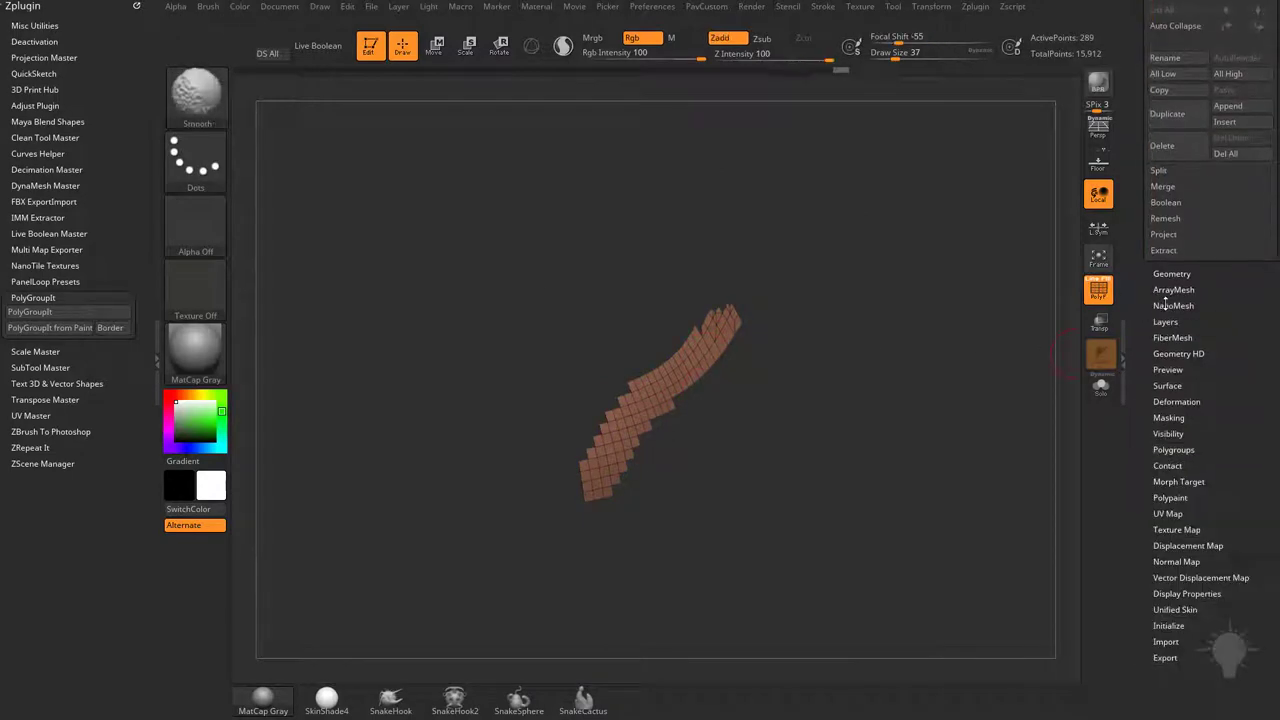
click(1176, 401)
scroll(1172, 400, down, 1)
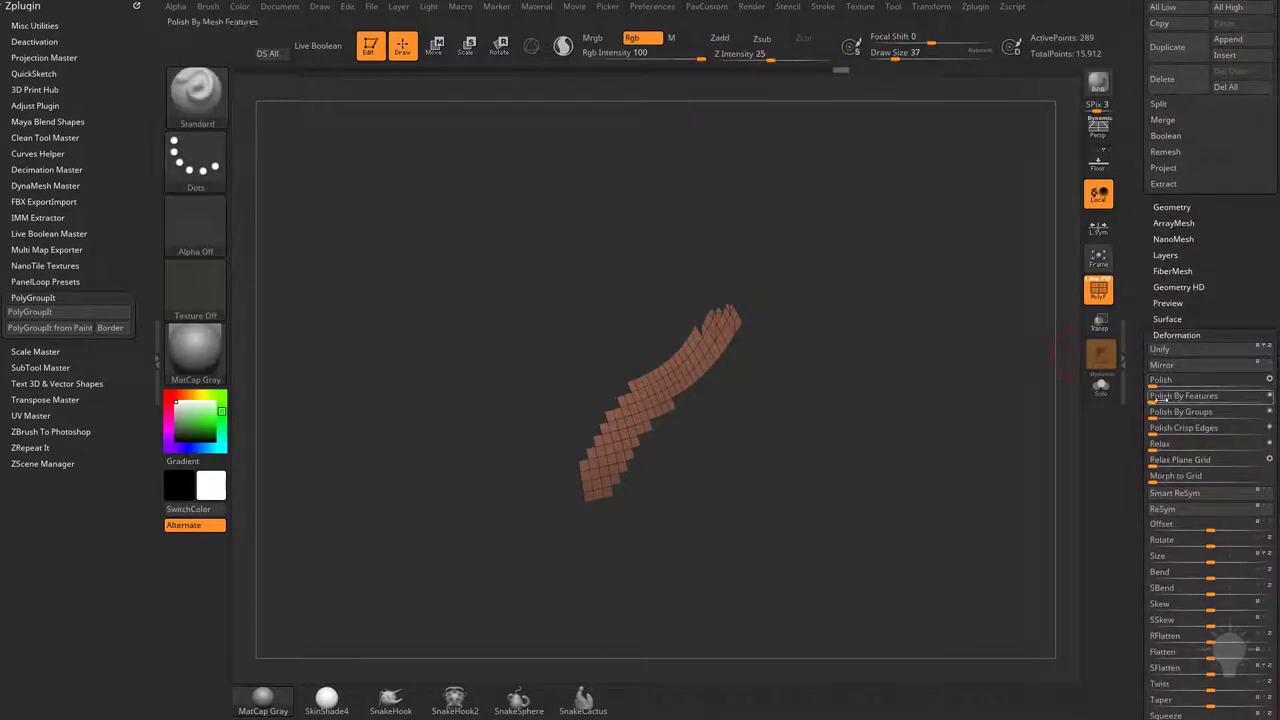
click(1163, 397)
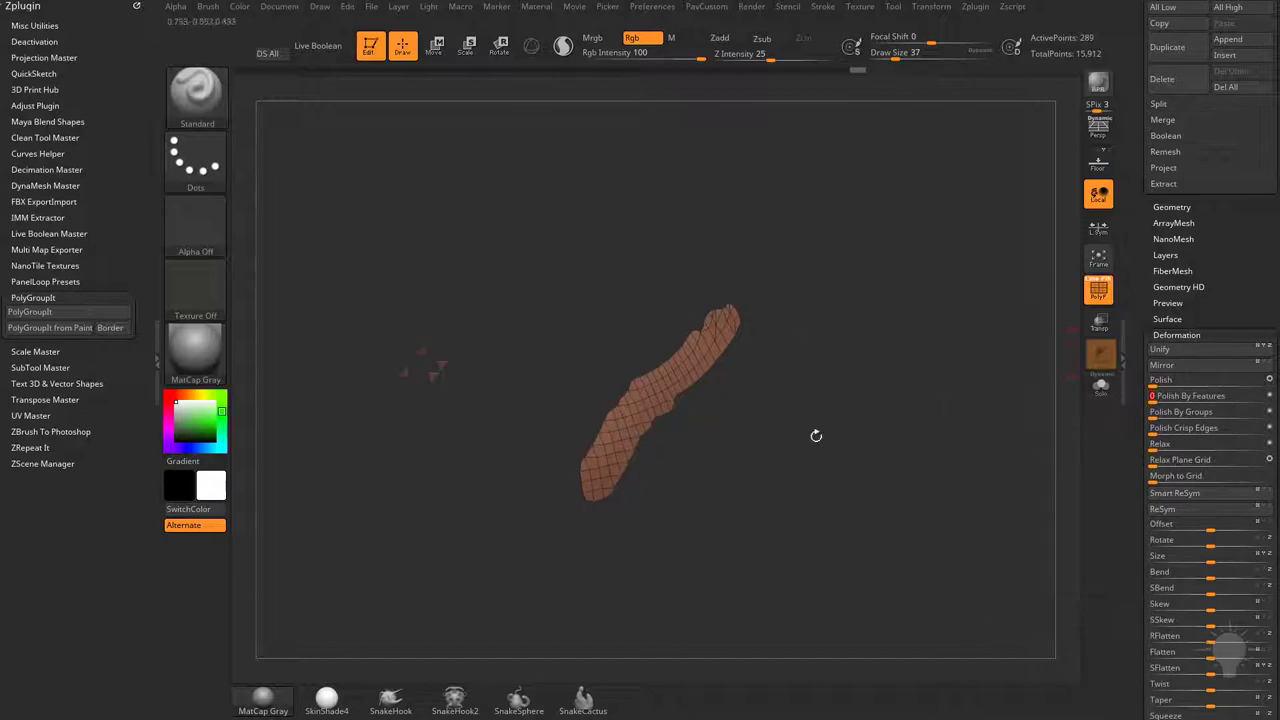
key(ctrl+z)
Mask the isolated strip by features using only Border, and invert the mask.
scroll(1136, 303, down, 8)
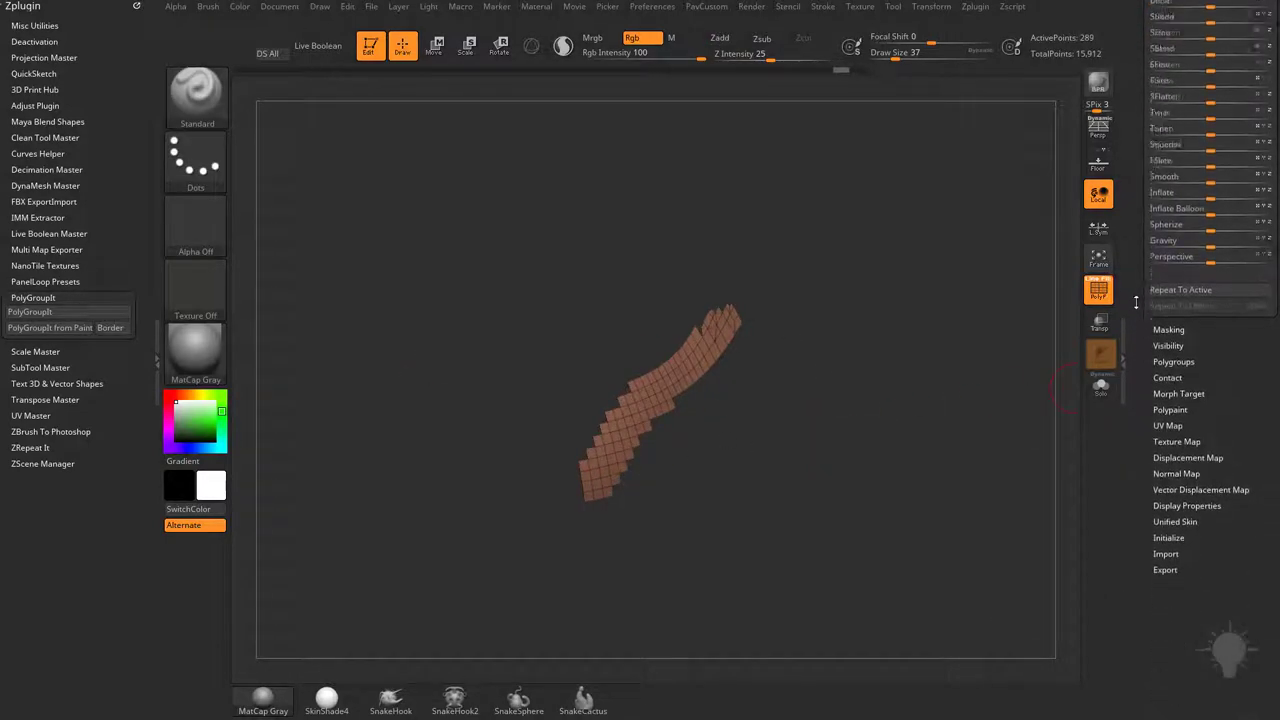
click(1165, 312)
scroll(1190, 340, down, 1)
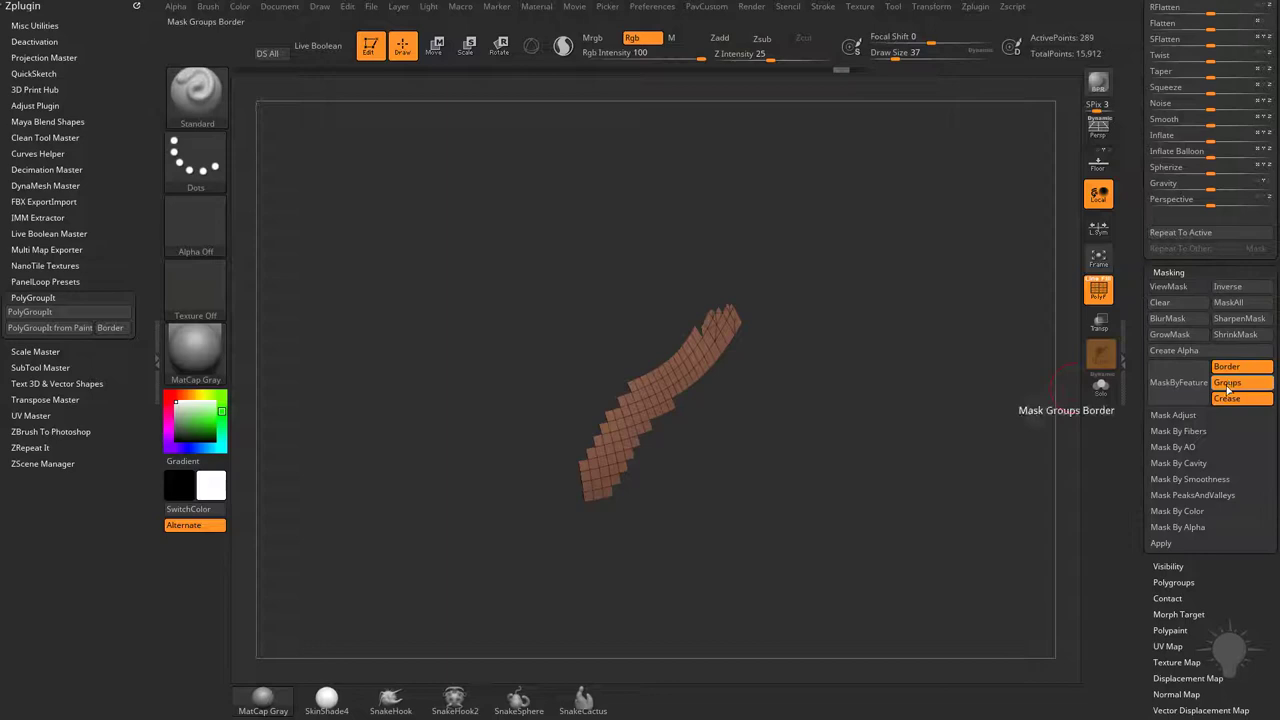
click(1227, 384)
click(1227, 398)
click(1182, 386)
ctrl+click(1011, 428)
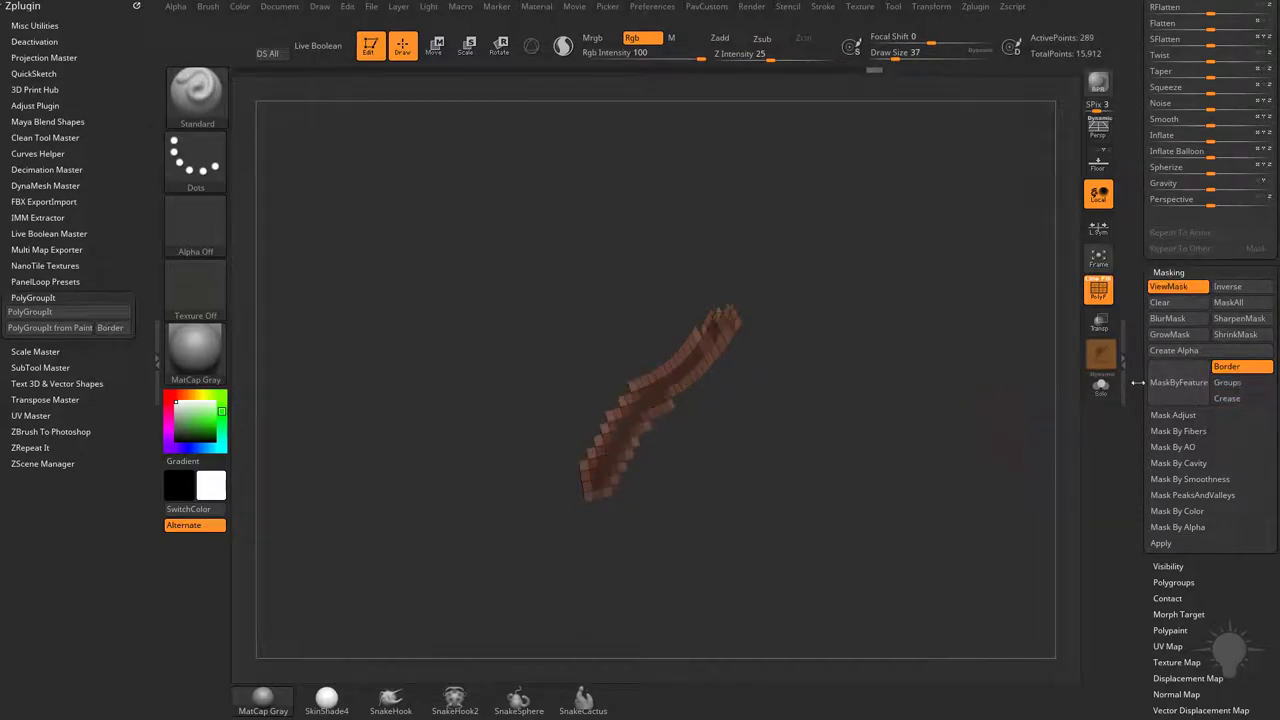
Try smoothing the strip's unmasked border with the Polish deformation, and undo the polish and masking.
drag(1130, 313, 1130, 495)
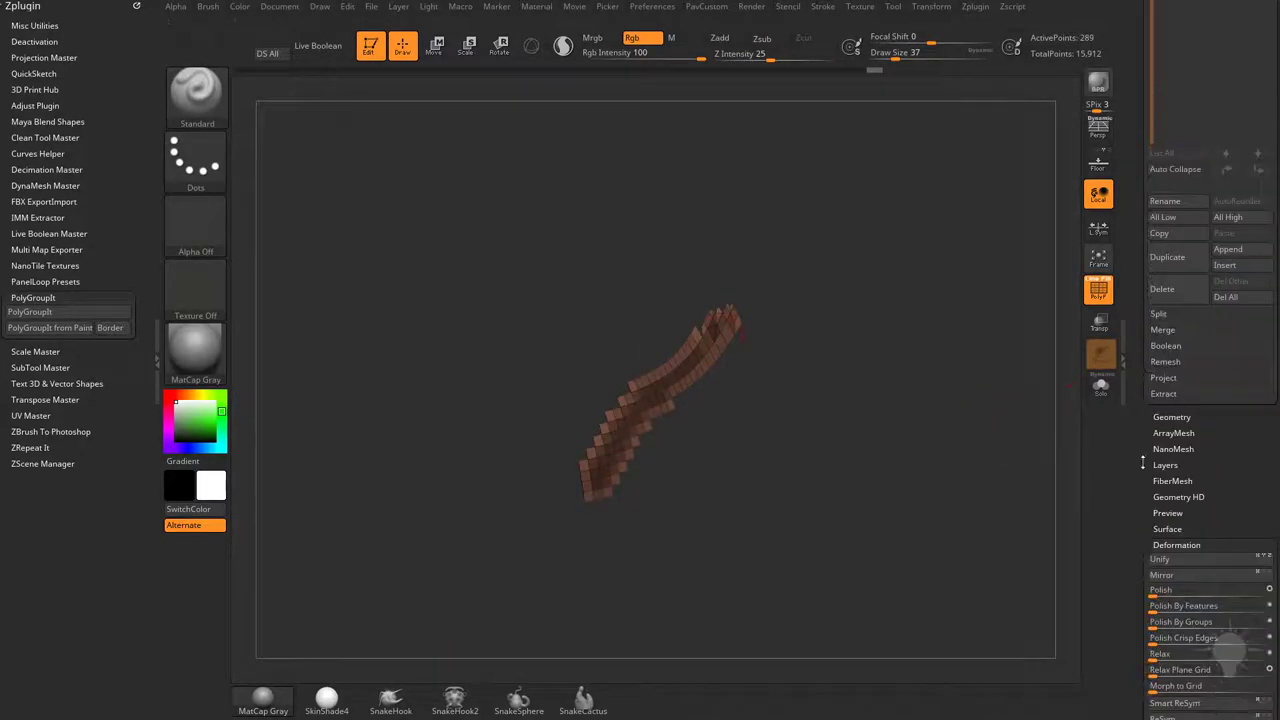
scroll(1143, 452, down, 3)
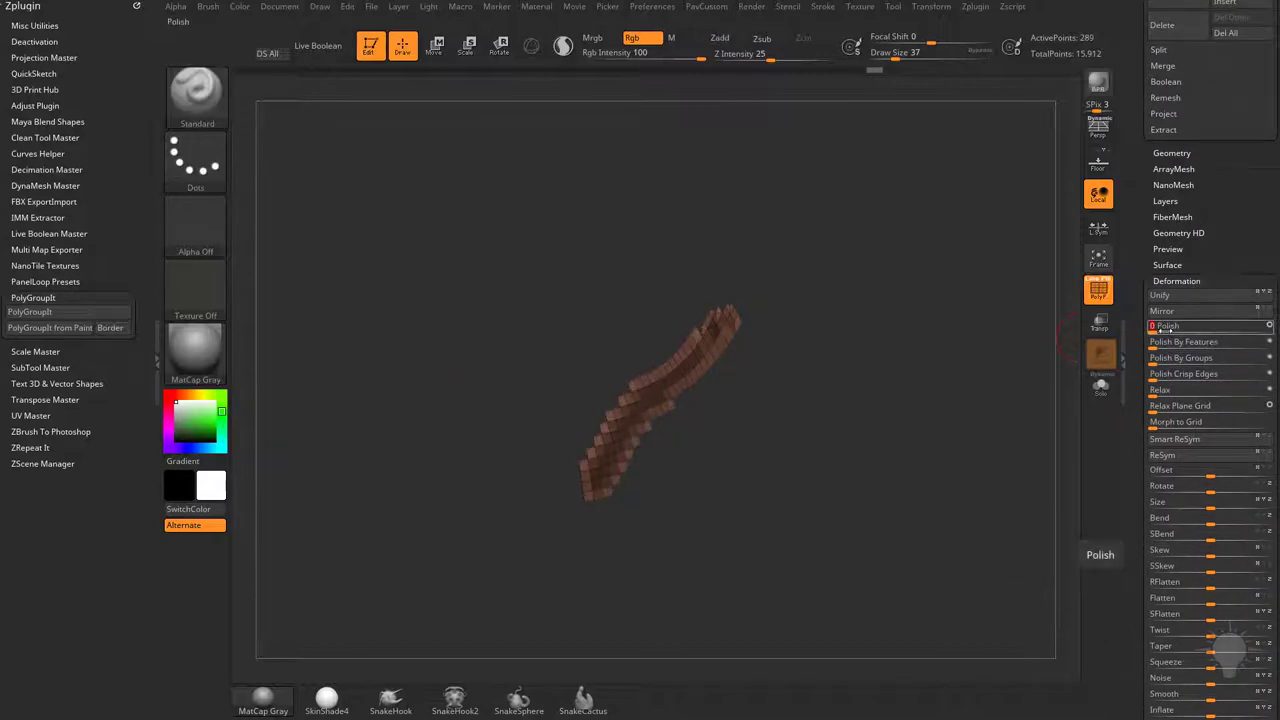
mouse_move(1160, 328)
mouse_down()
mouse_move(1183, 330)
mouse_move(1172, 329)
mouse_up()
key(ctrl+z)
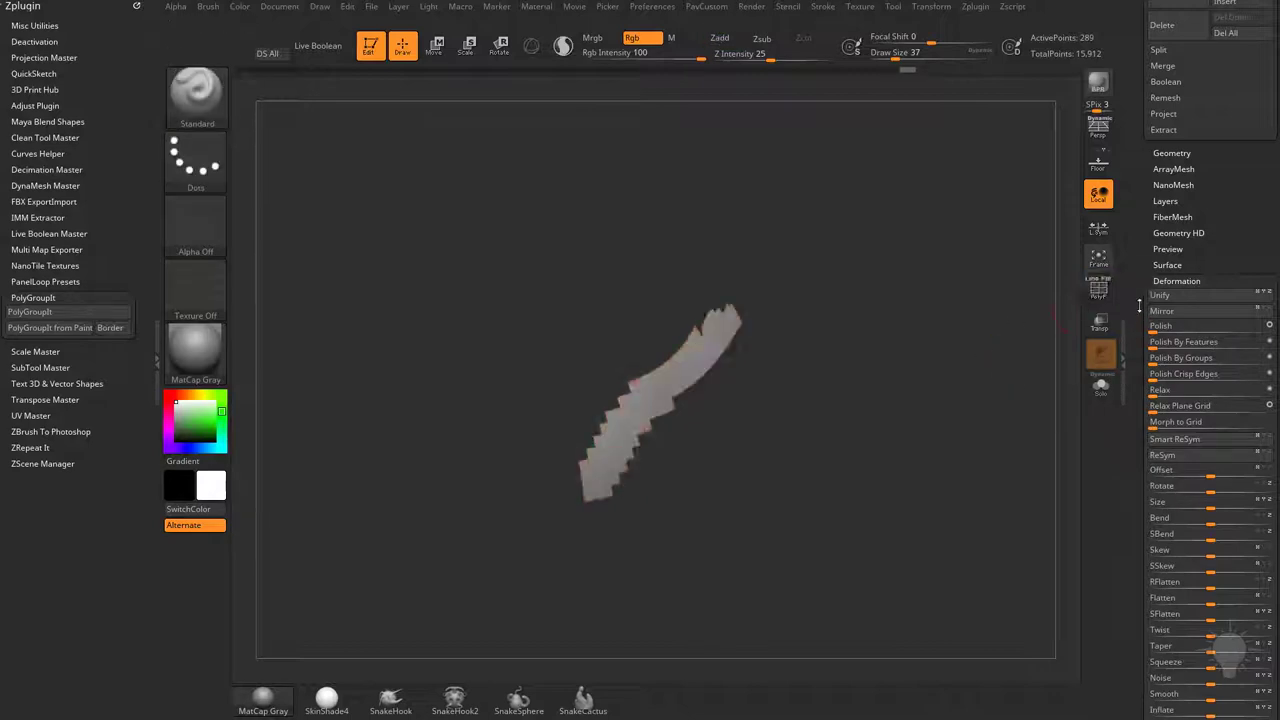
Unhide the whole model and show its polyframe again.
ctrl+shift+click(983, 366)
click(1098, 289)
drag(1006, 380, 983, 322)
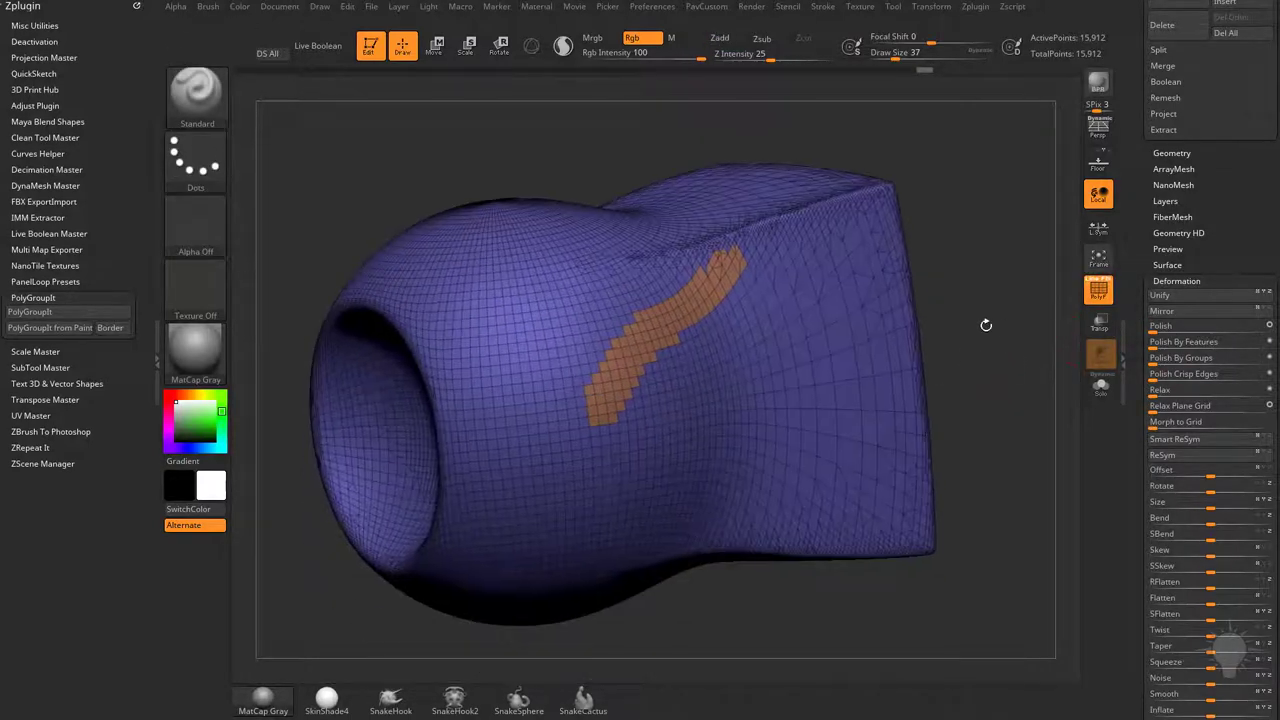
Mask a second curved stroke below the first with draw size 49 and convert it into its own polygroup.
key(s)
mouse_move(730, 401)
mouse_down()
mouse_move(626, 514)
mouse_move(707, 430)
mouse_move(633, 495)
mouse_move(700, 392)
mouse_move(785, 332)
mouse_up()
drag(1143, 312, 1140, 392)
key(ctrl+w)
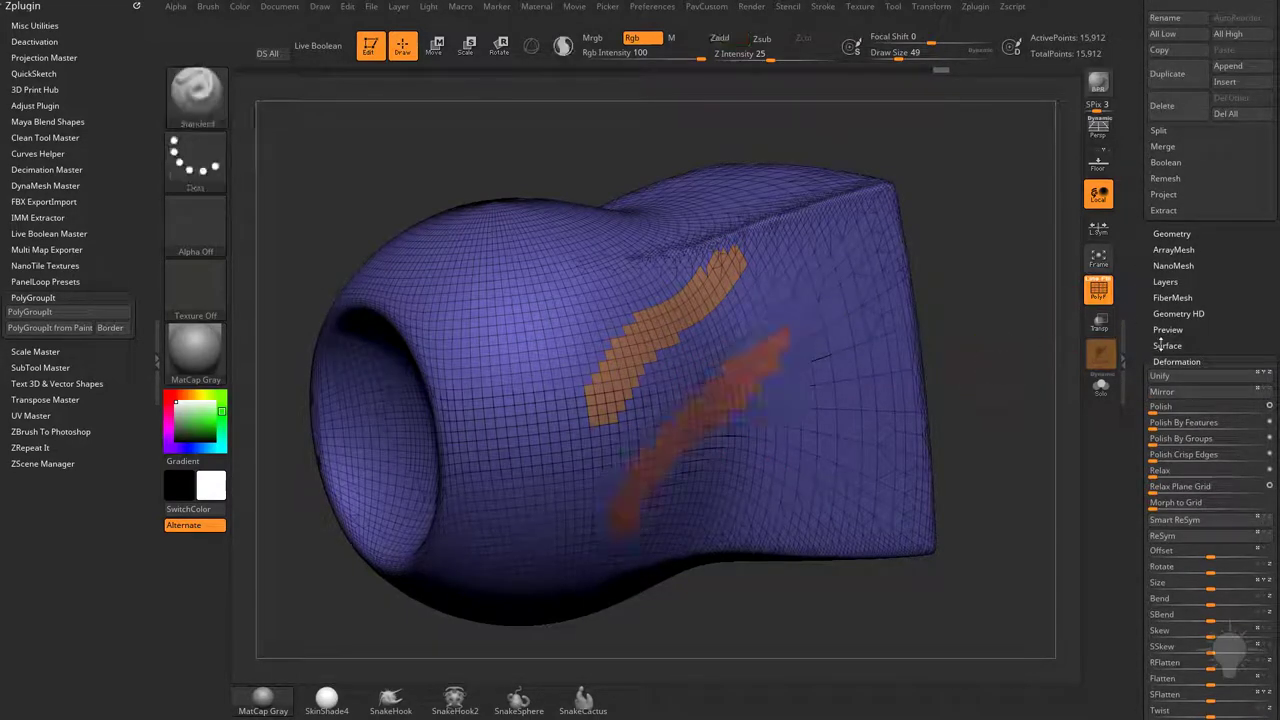
Open the Polygroups options, try regrouping the whole unmasked model as one polygroup, and undo the regrouping.
click(1168, 362)
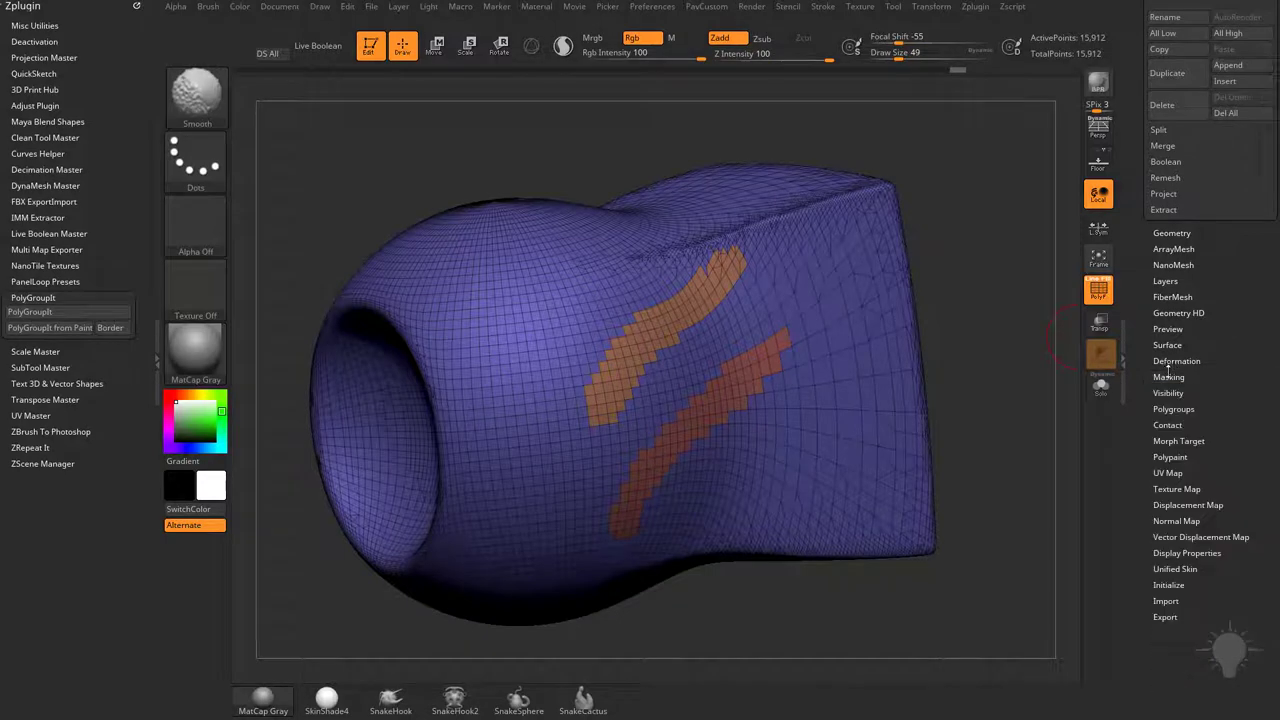
click(1168, 376)
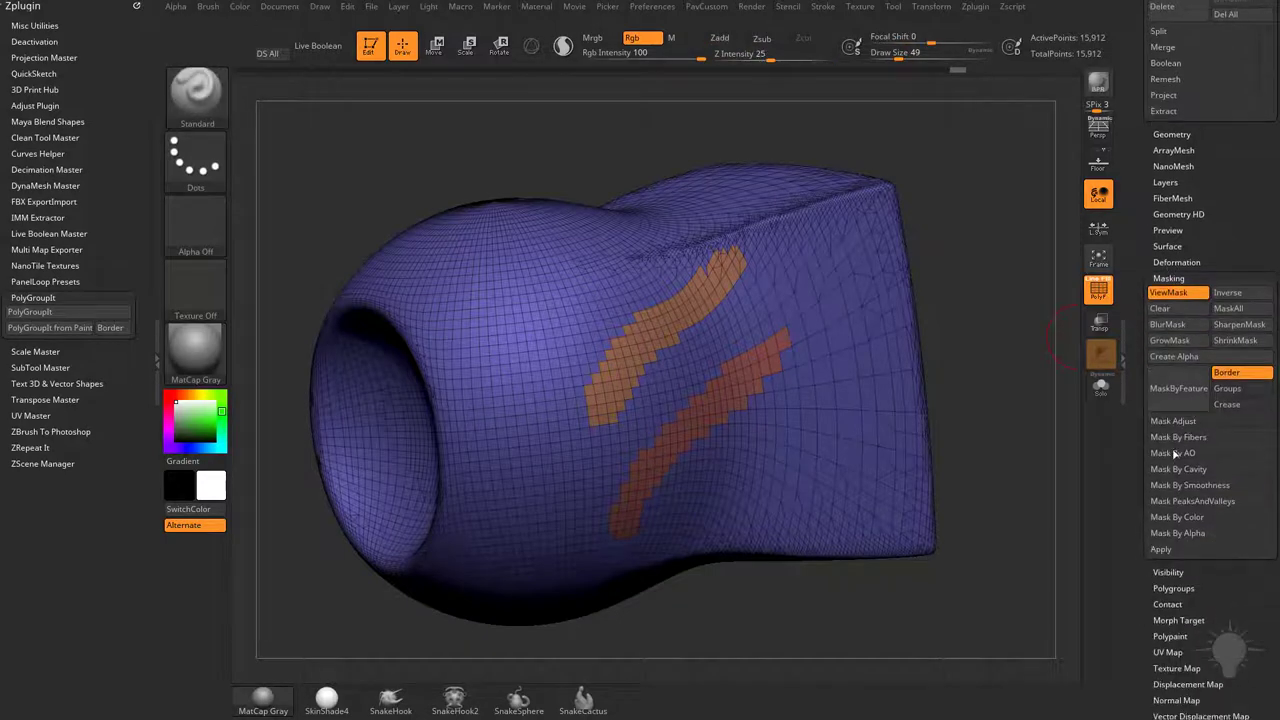
shift+click(1170, 278)
click(1174, 309)
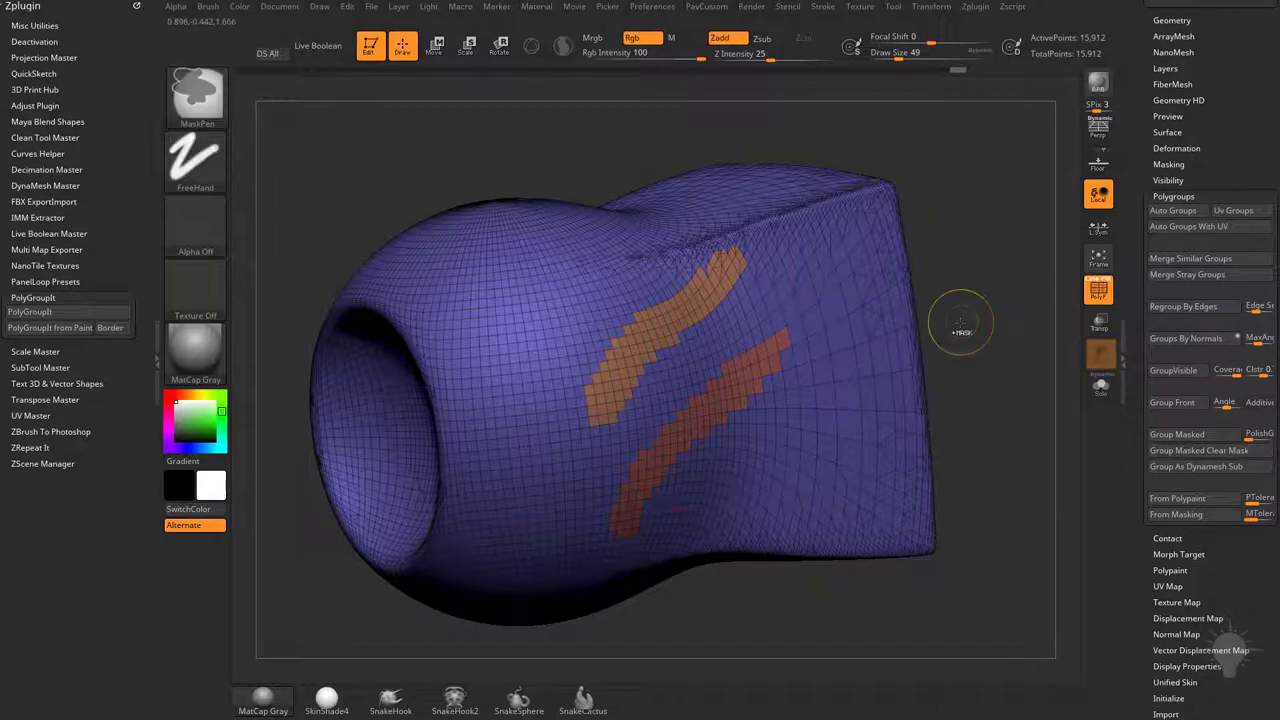
key(ctrl+w)
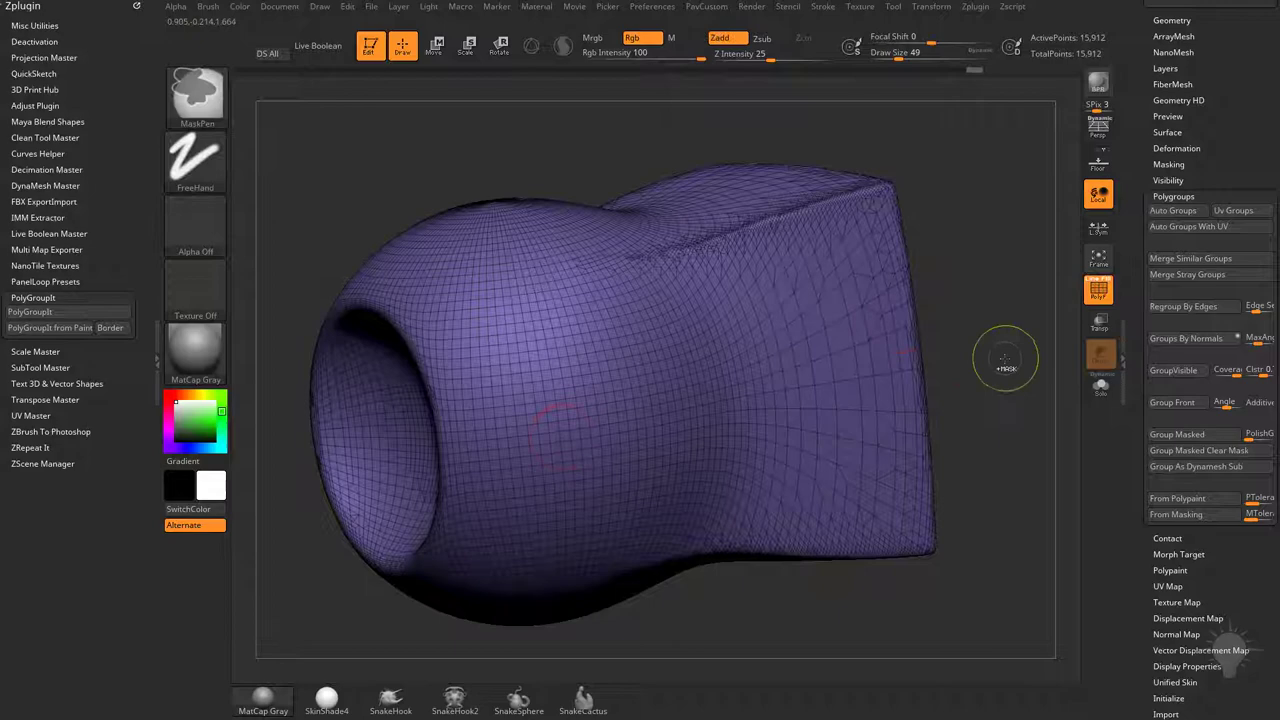
key(ctrl+z)
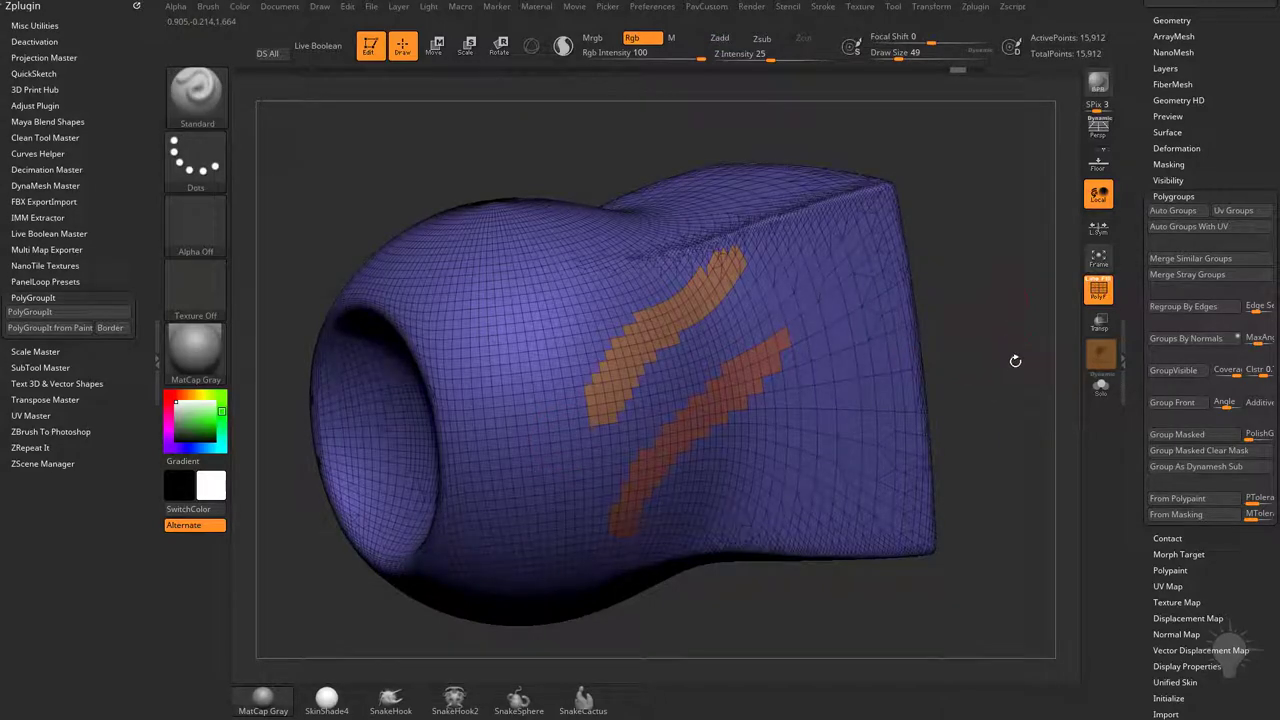
Mask a curved stroke across the spherical part and insert an edge loop along its outline with Edgeloop Masked Border.
drag(1012, 364, 1020, 287)
mouse_move(588, 302)
ctrl+mouse_down()
mouse_move(545, 340)
mouse_move(490, 495)
ctrl+mouse_up()
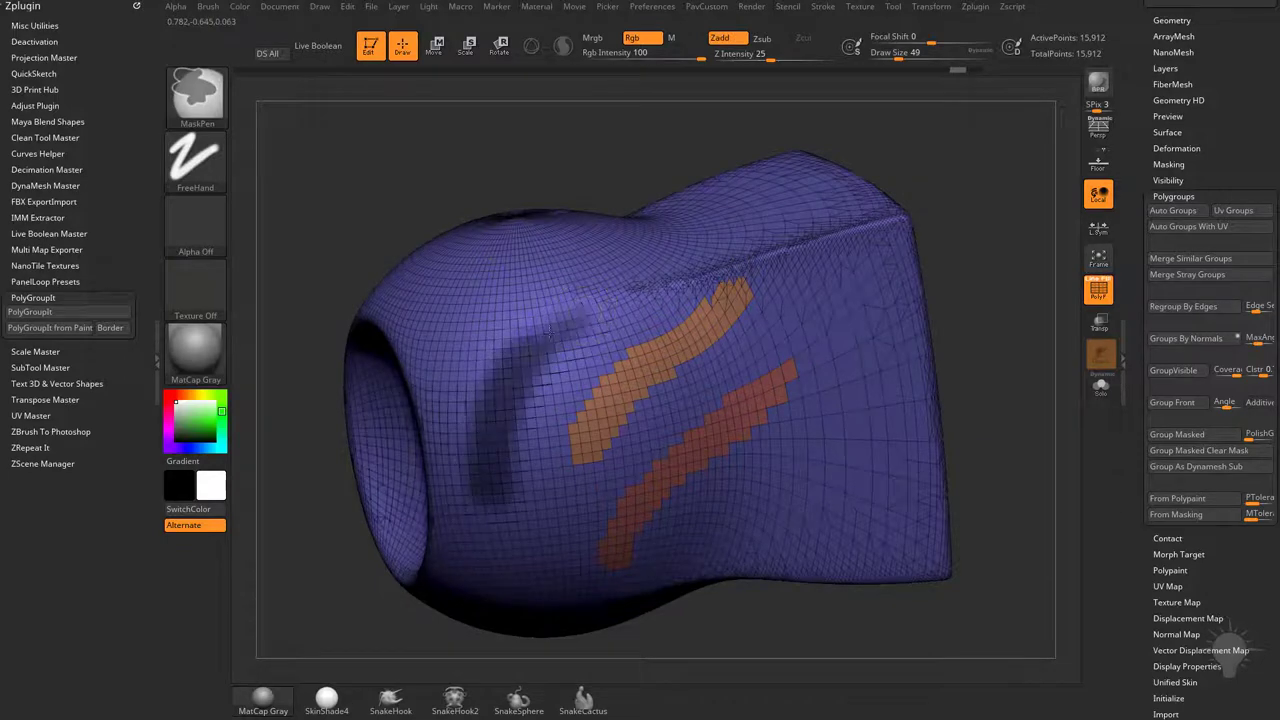
click(1171, 20)
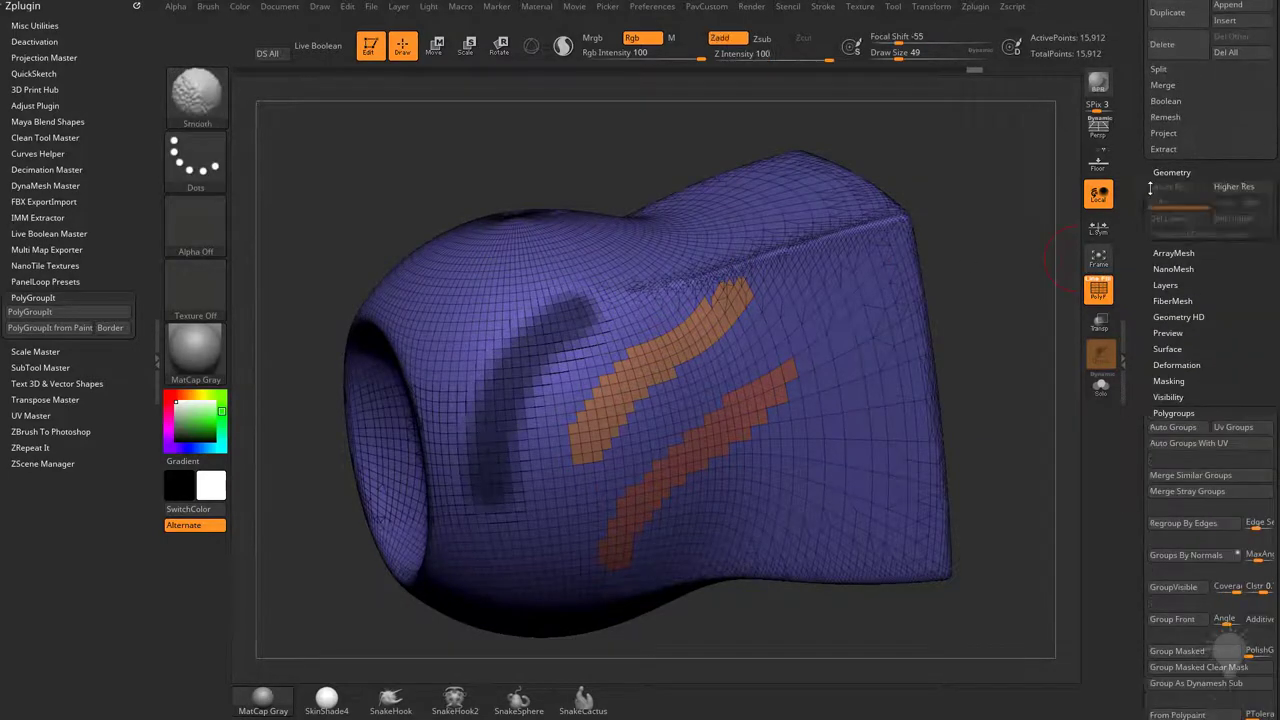
click(1170, 261)
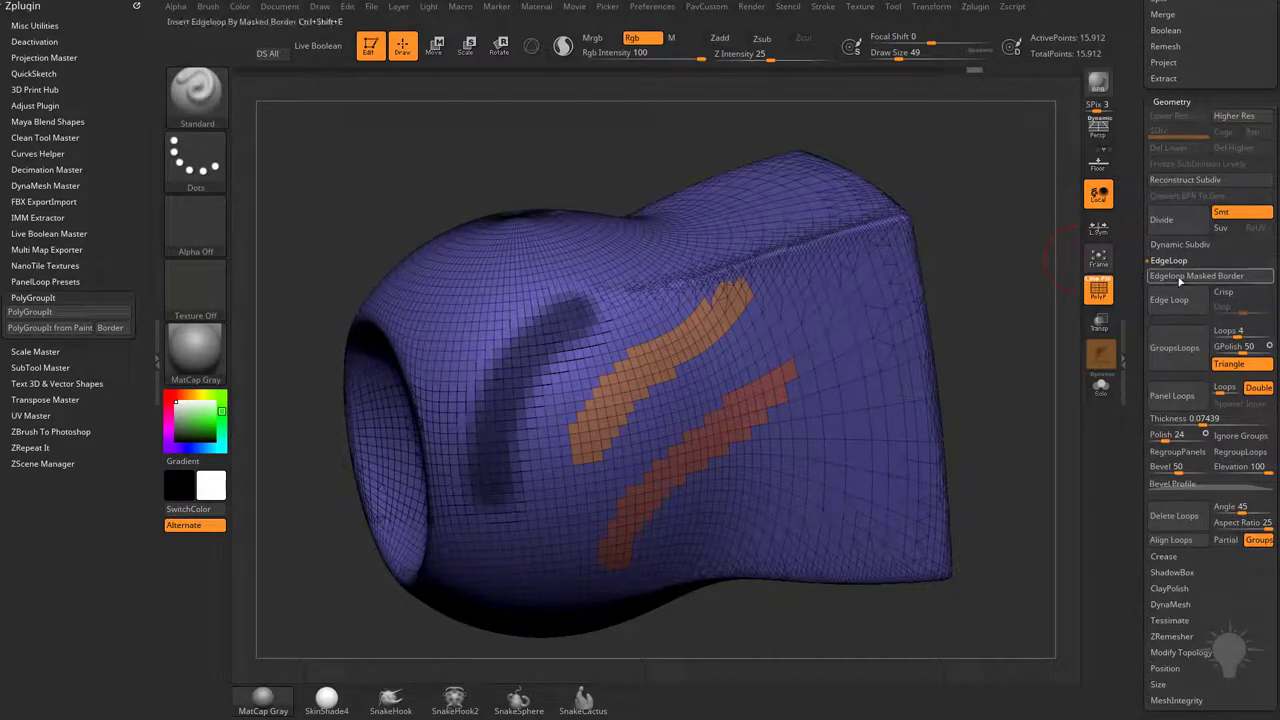
click(1192, 276)
mouse_move(992, 349)
mouse_down()
mouse_move(1000, 409)
mouse_move(1020, 430)
mouse_up()
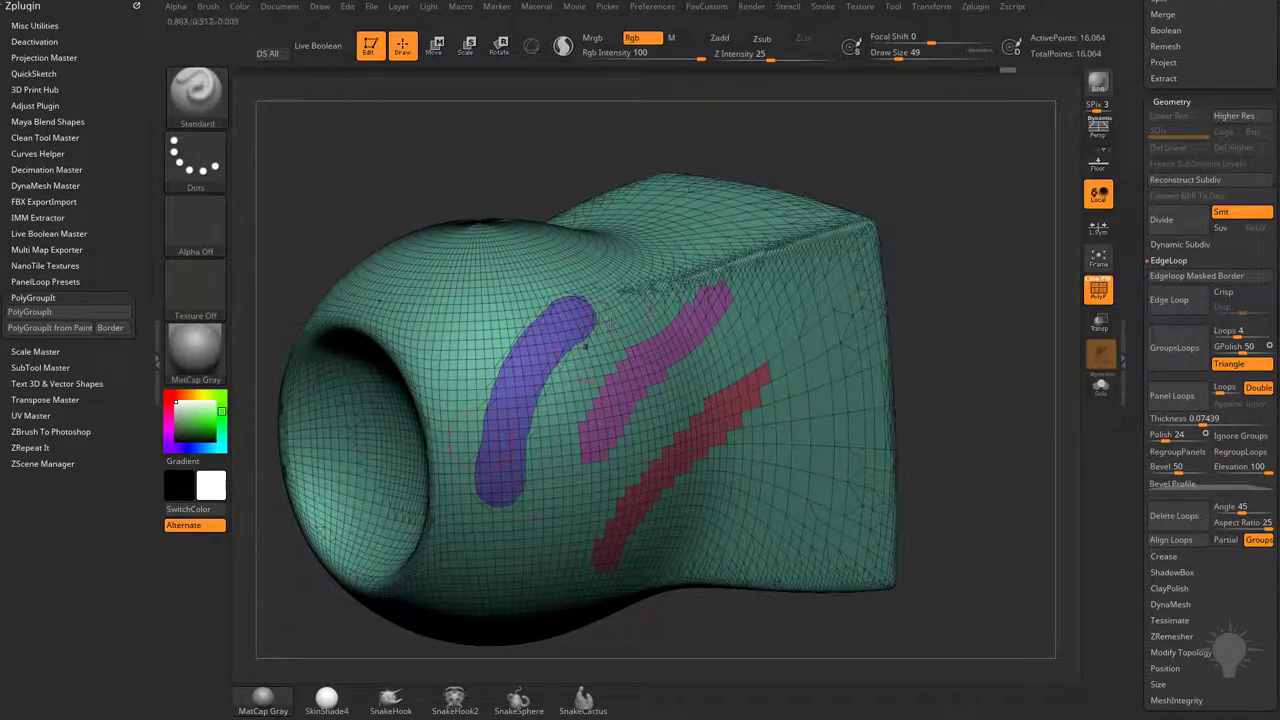
drag(1022, 350, 1007, 336)
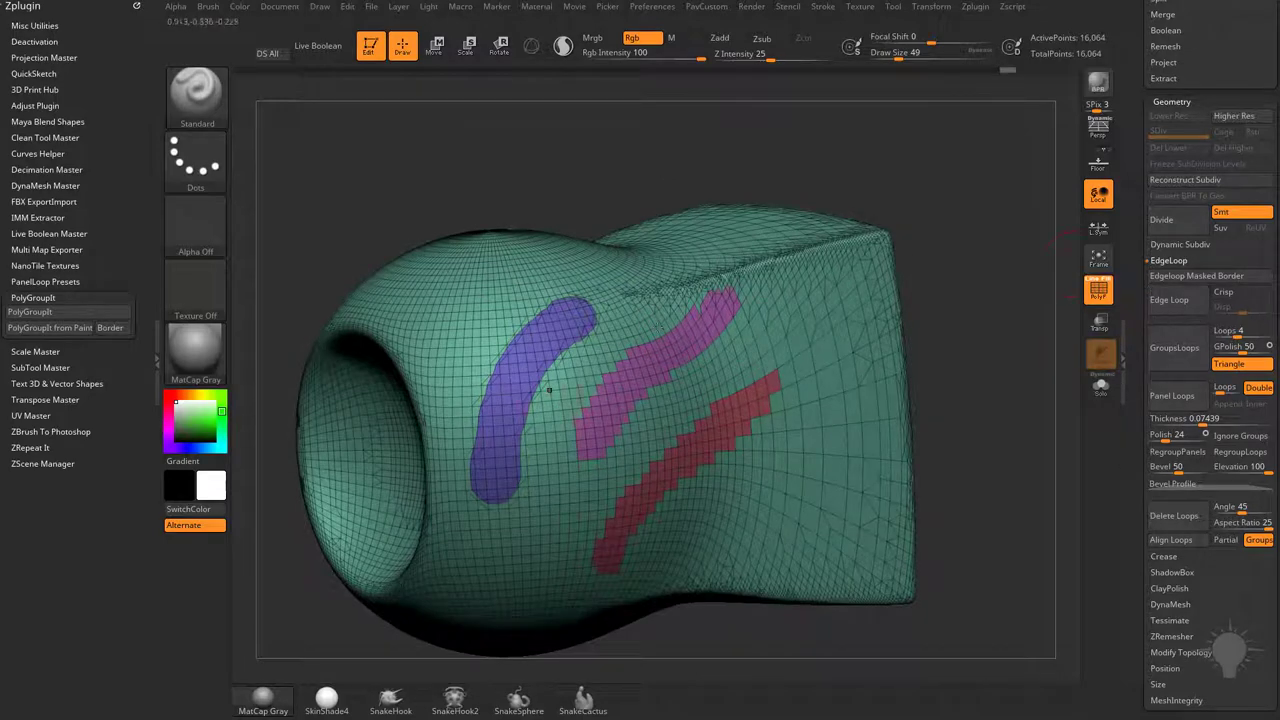
Open the Polygroups options and undo the recent edge loop, masks and stroke polygroups.
scroll(1210, 450, down, 5)
click(1173, 505)
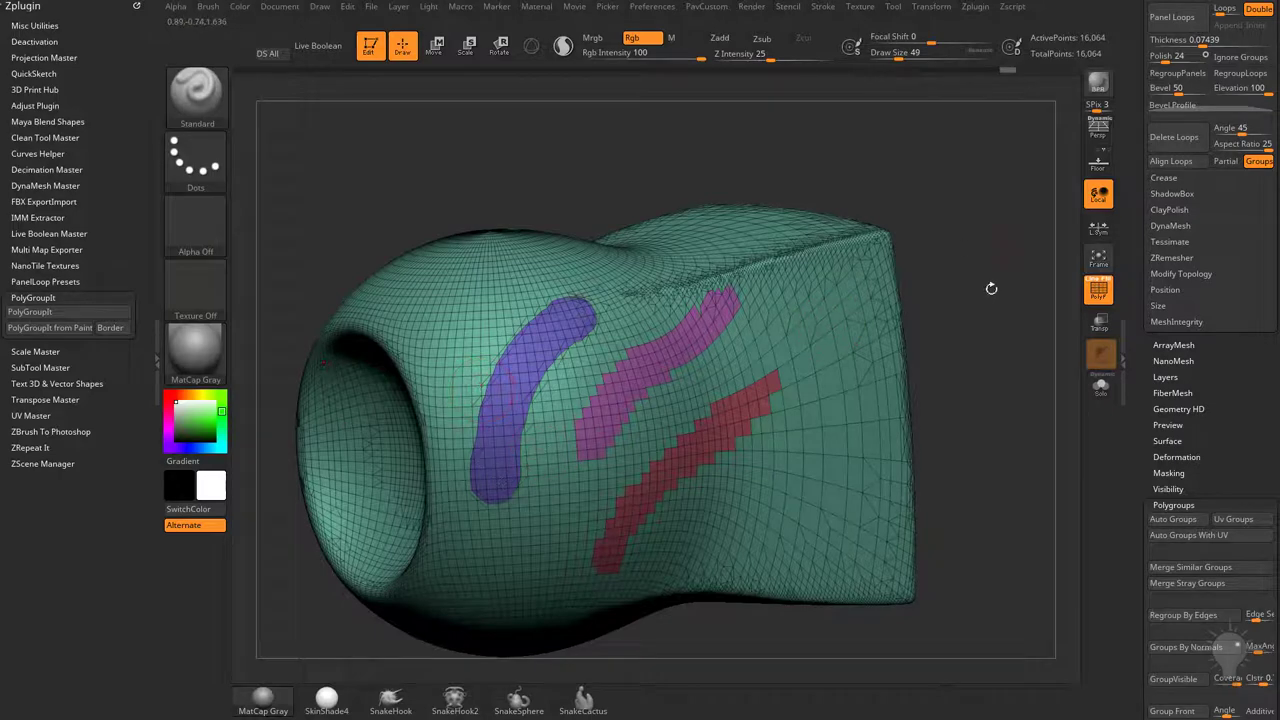
key(ctrl+z)
key(ctrl+z)
key(ctrl+z)
key(ctrl+z)
key(ctrl+z)
key(ctrl+z)
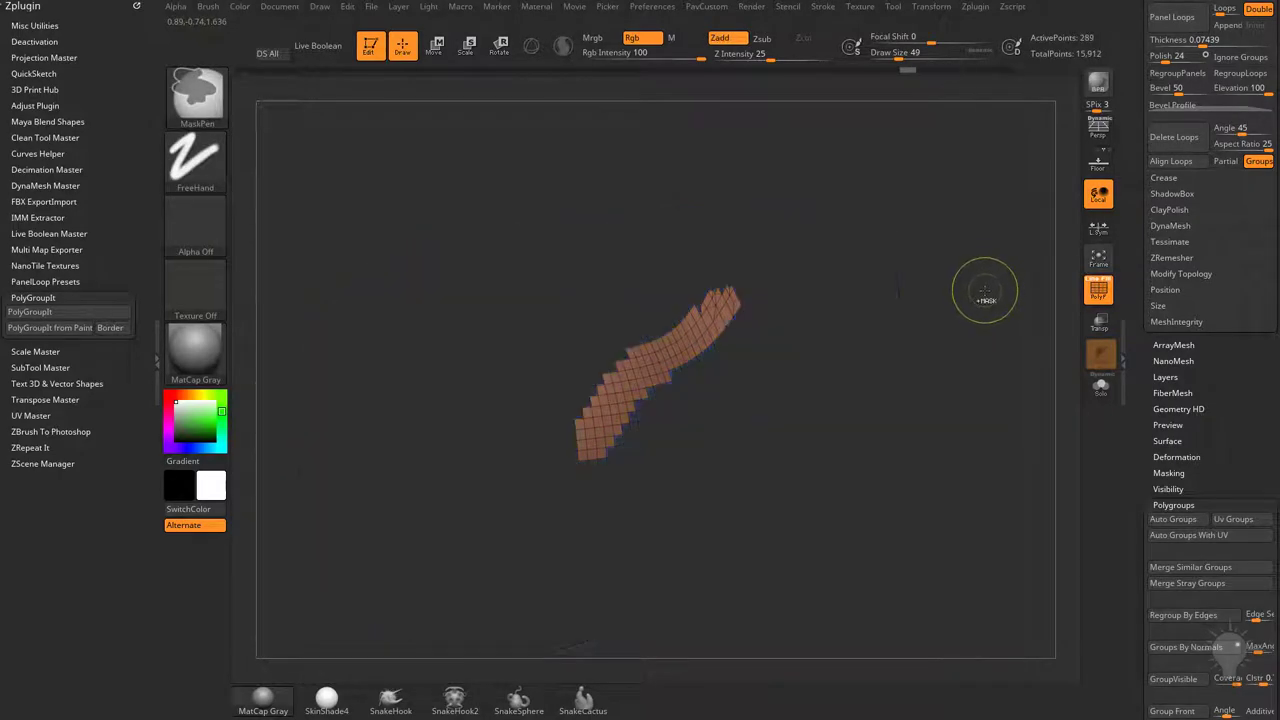
Unhide the whole model and regroup it as one single polygroup.
ctrl+shift+click(985, 290)
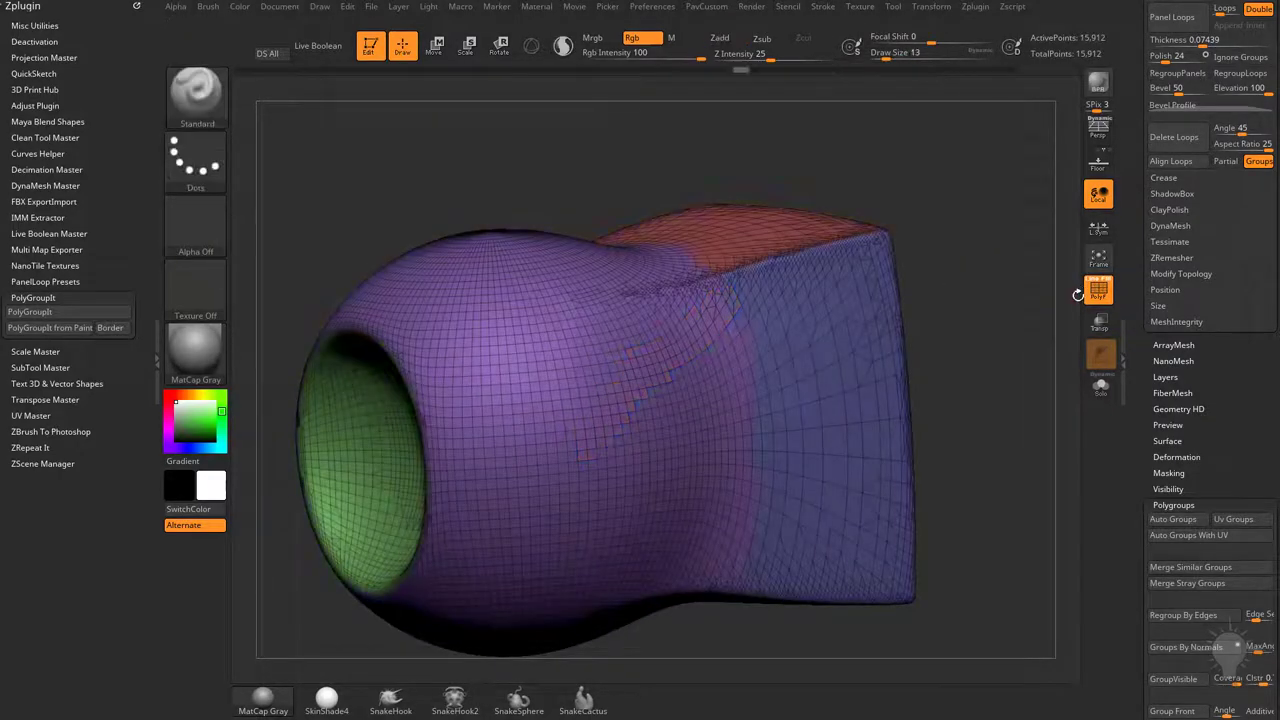
key(ctrl+w)
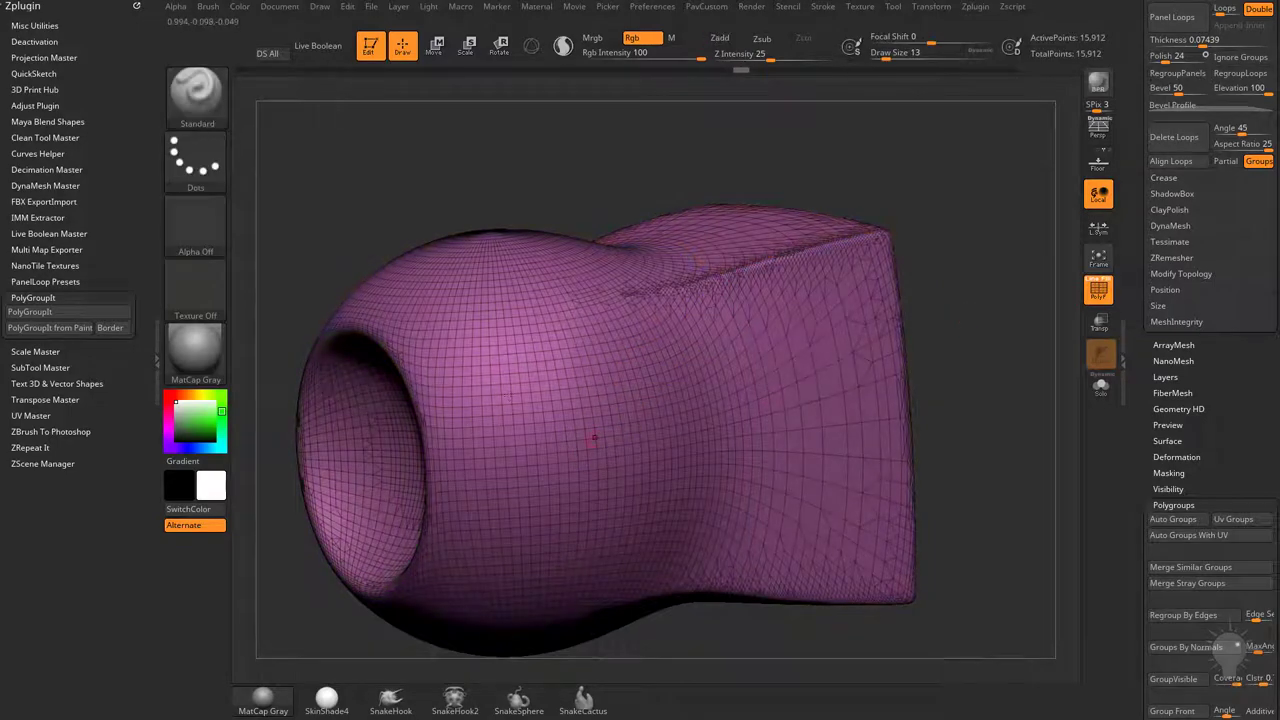
Set the draw size to 18 and the paint colour to black.
drag(1047, 291, 840, 341)
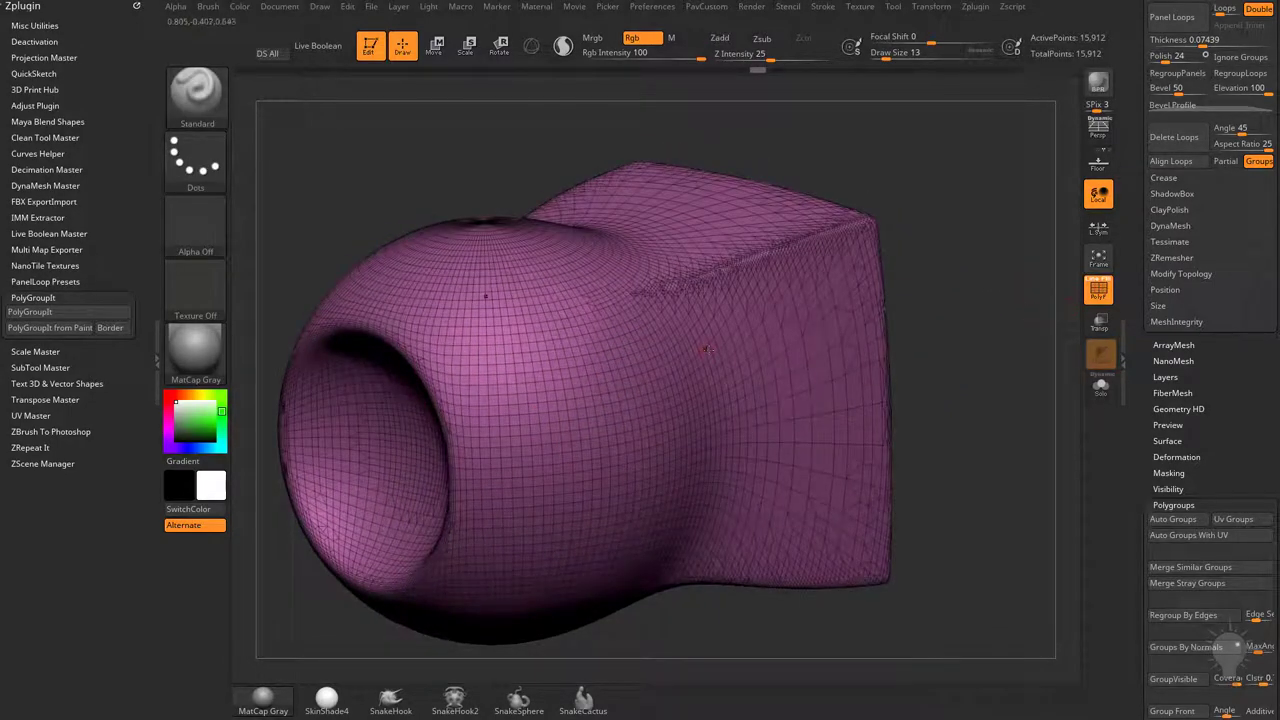
key(s)
drag(705, 349, 711, 350)
click(163, 448)
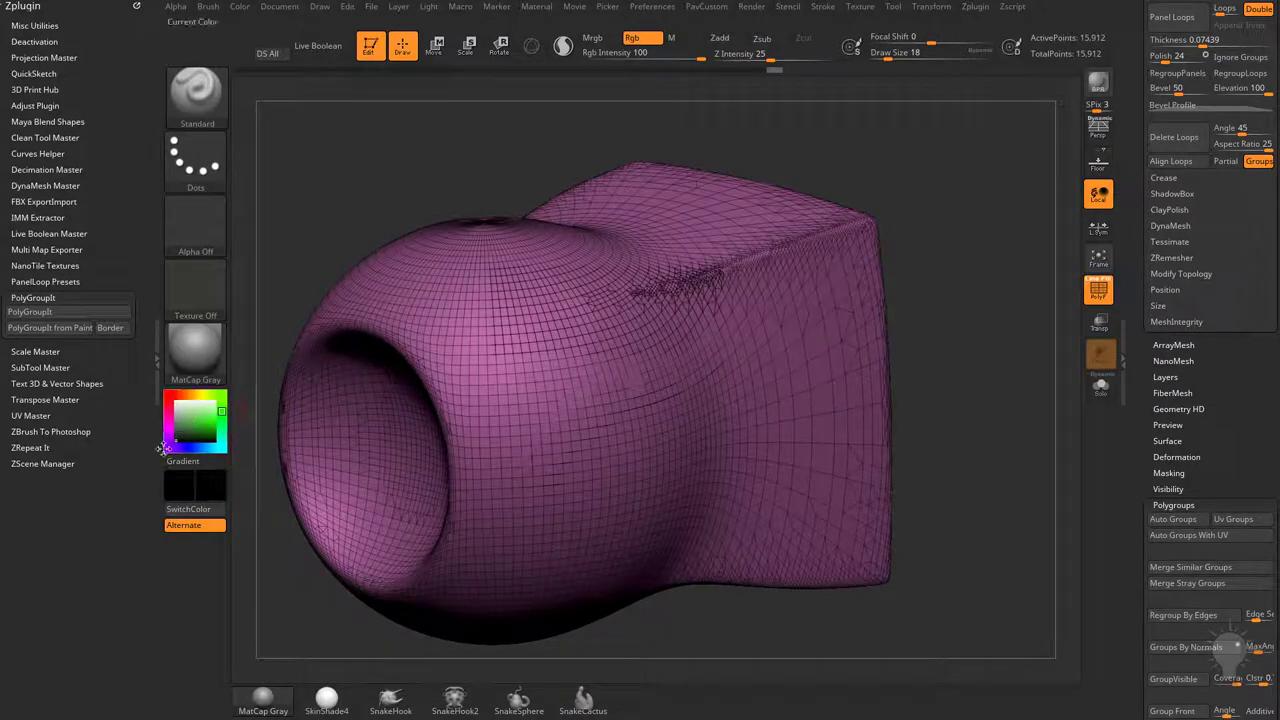
Try painting a curved stroke across the model's side with draw size 39, inspect it without the polyframe, and undo it.
key(s)
drag(666, 370, 674, 370)
mouse_move(724, 334)
mouse_down()
mouse_move(615, 402)
mouse_move(706, 360)
mouse_move(738, 328)
mouse_up()
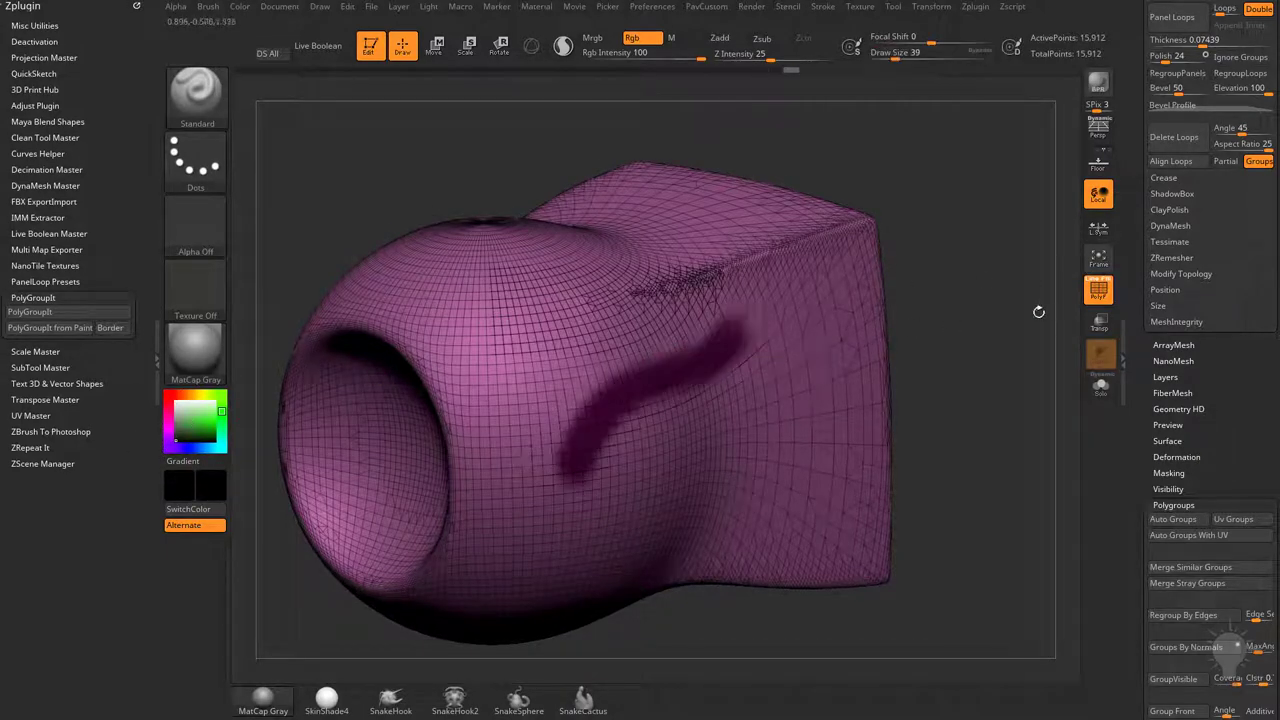
click(1098, 292)
mouse_move(989, 380)
mouse_down()
mouse_move(992, 263)
mouse_move(1008, 299)
mouse_up()
key(ctrl+z)
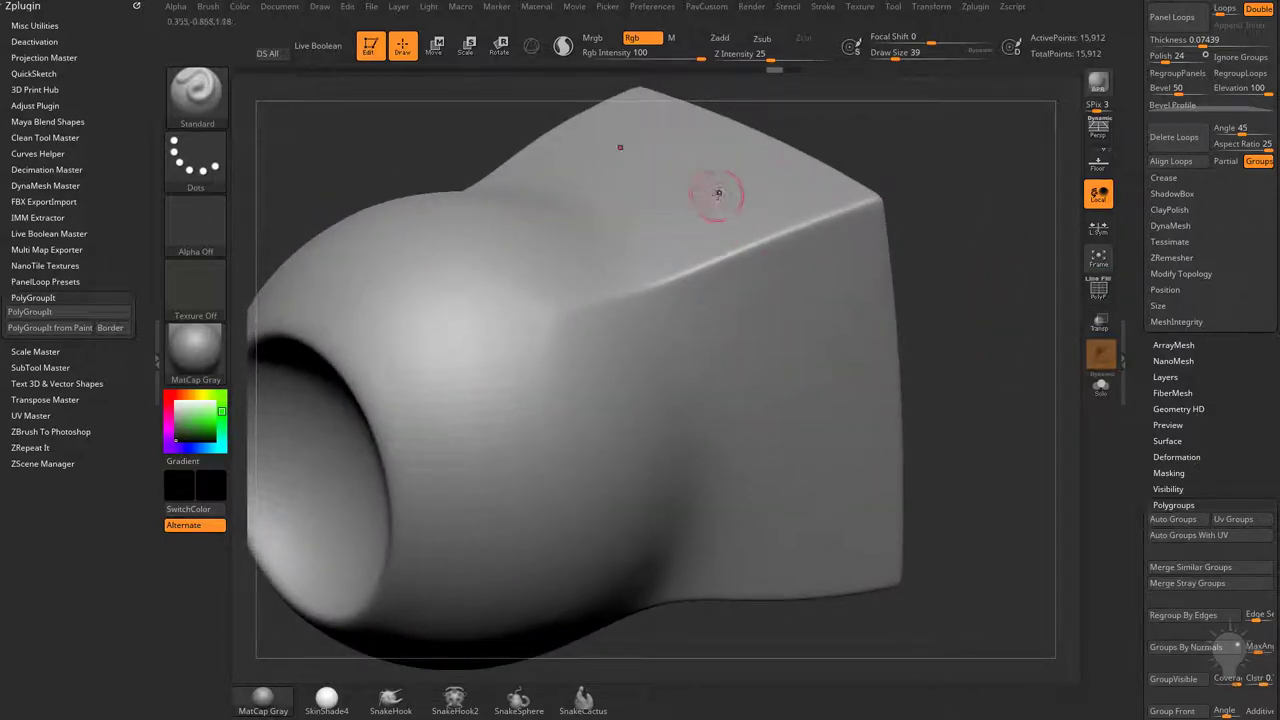
Paint a black stroke from the top face over the edge onto the side, and continue it across the top face with draw size 20.
mouse_move(711, 199)
mouse_down()
mouse_move(695, 370)
mouse_move(548, 462)
mouse_move(512, 518)
mouse_move(606, 423)
mouse_move(690, 365)
mouse_move(700, 250)
mouse_move(725, 195)
mouse_move(706, 318)
mouse_up()
click(1098, 292)
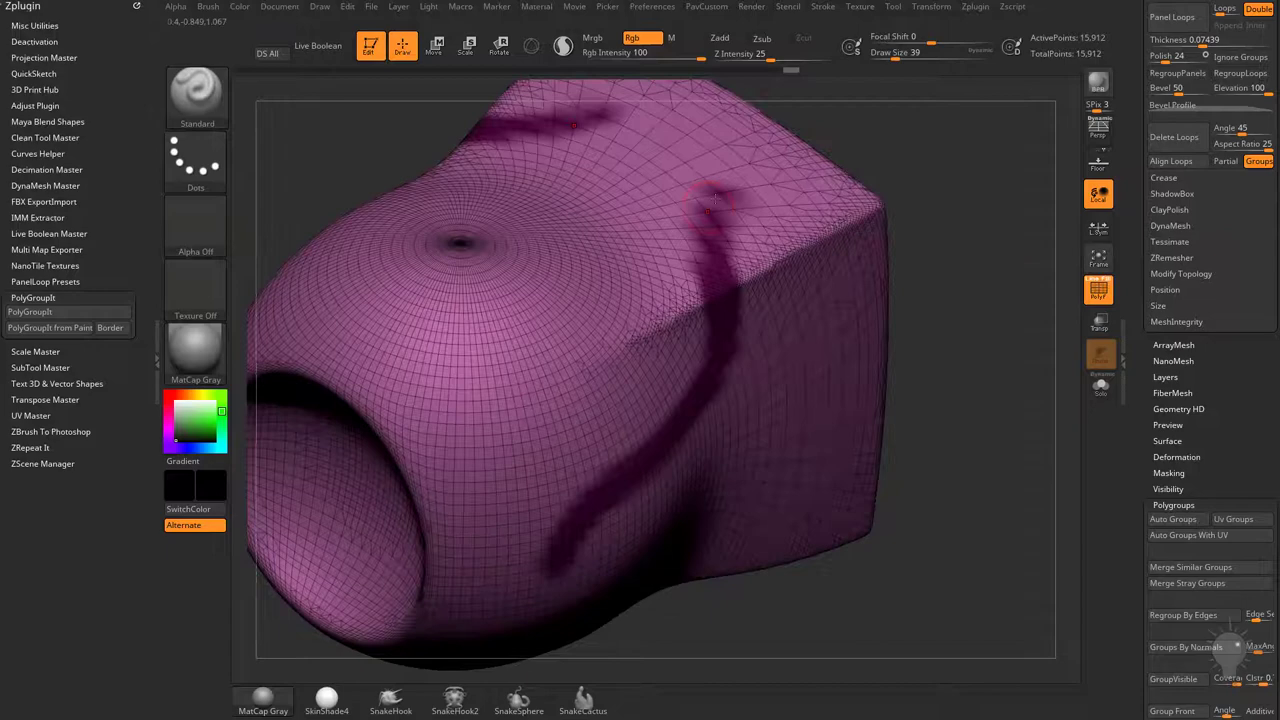
drag(1008, 256, 1004, 320)
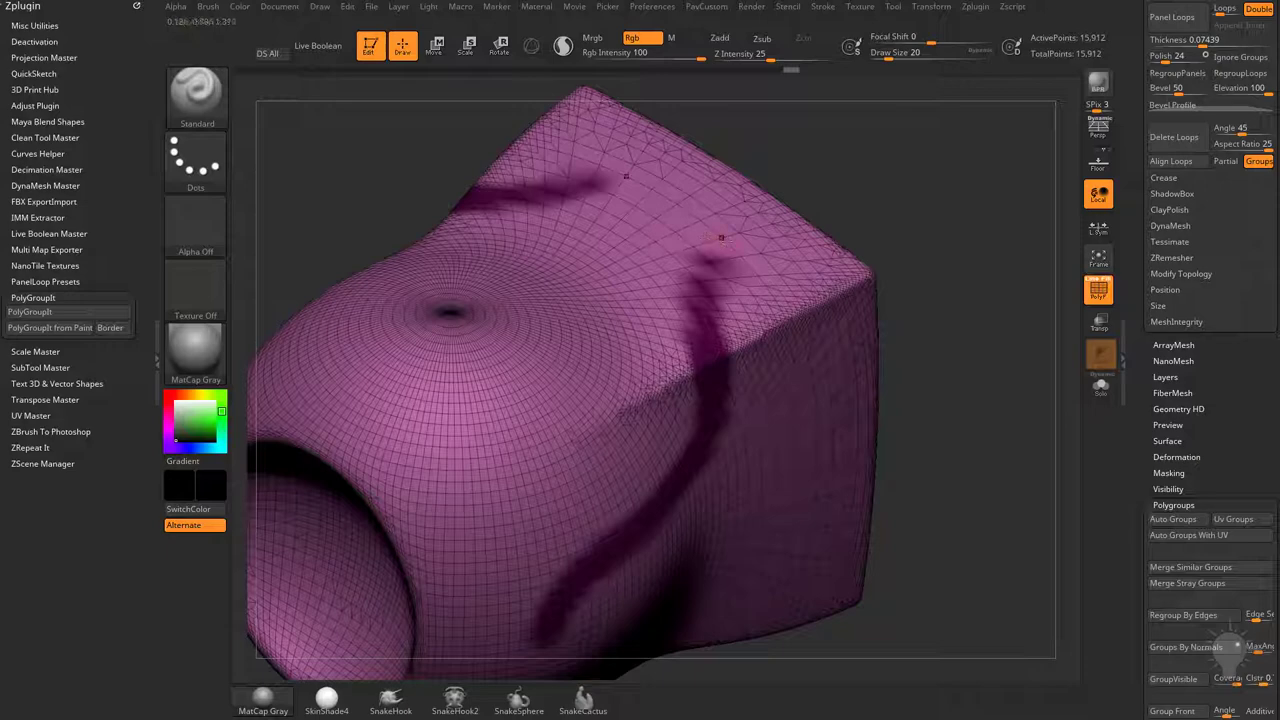
mouse_move(720, 237)
mouse_down()
mouse_move(712, 248)
mouse_move(684, 225)
mouse_move(704, 250)
mouse_up()
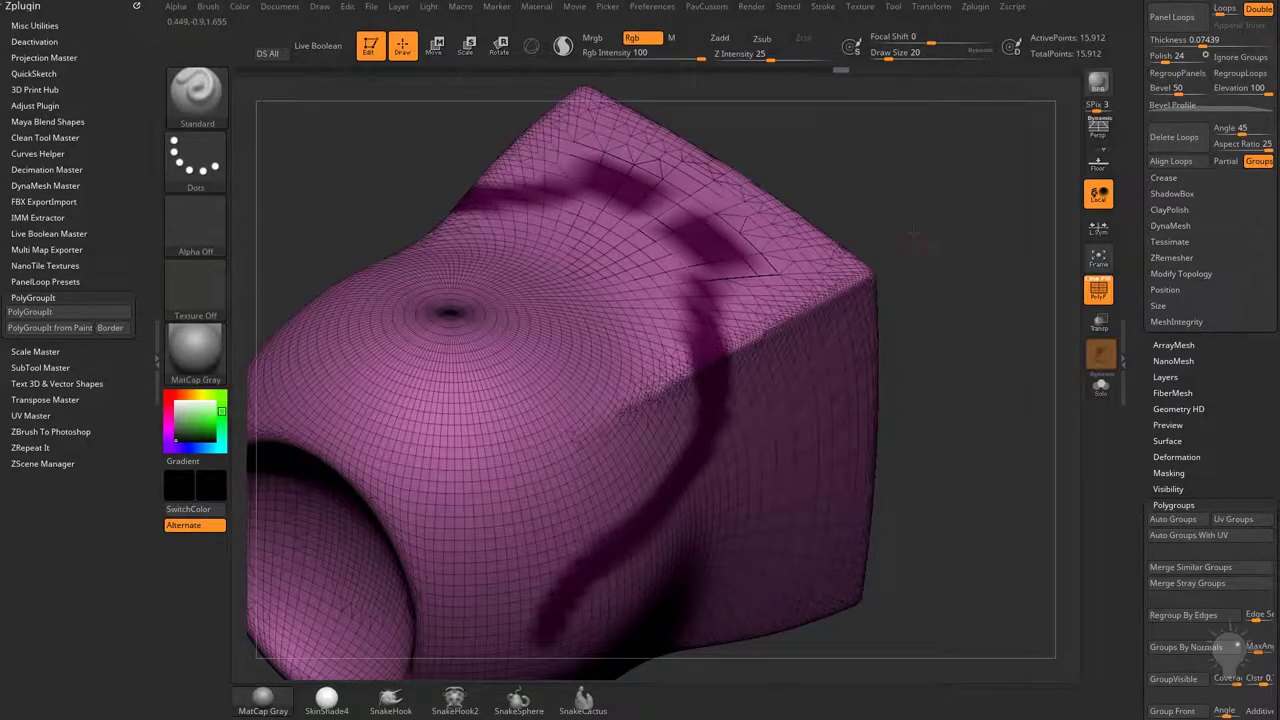
Paint a thinner curved branch on the side with draw size 20 and hide the polyframe to inspect the paint borders.
drag(913, 232, 770, 253)
mouse_move(686, 292)
mouse_down()
mouse_move(530, 350)
mouse_move(668, 305)
mouse_up()
click(1097, 292)
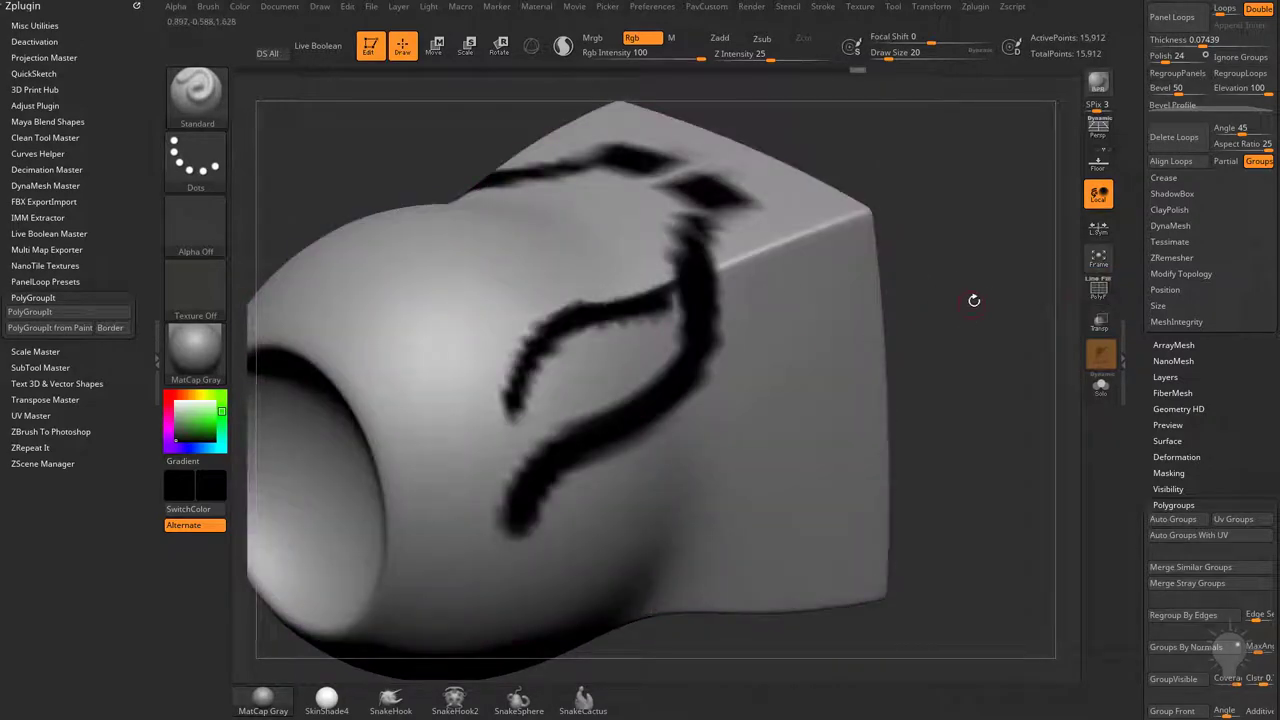
Undo all the painted strokes and show the polyframe again.
drag(973, 300, 825, 385)
key(ctrl+z)
key(ctrl+z)
key(ctrl+z)
key(ctrl+z)
key(ctrl+z)
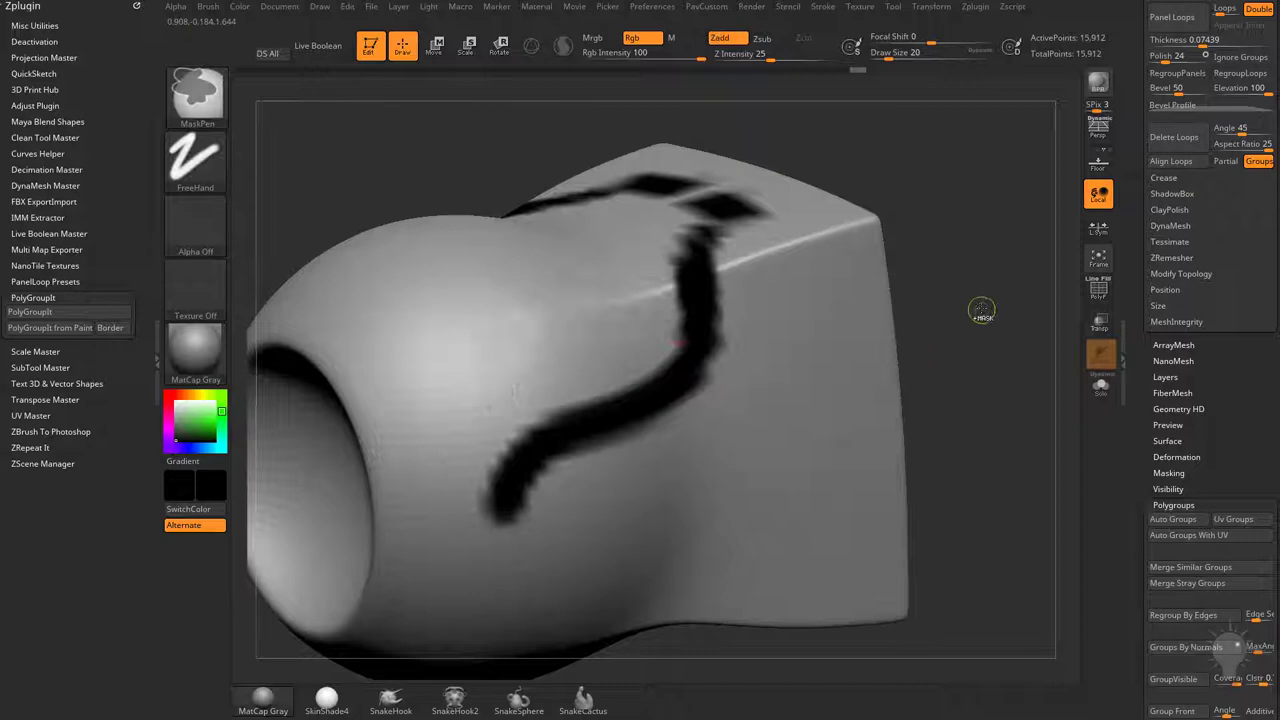
key(shift+f)
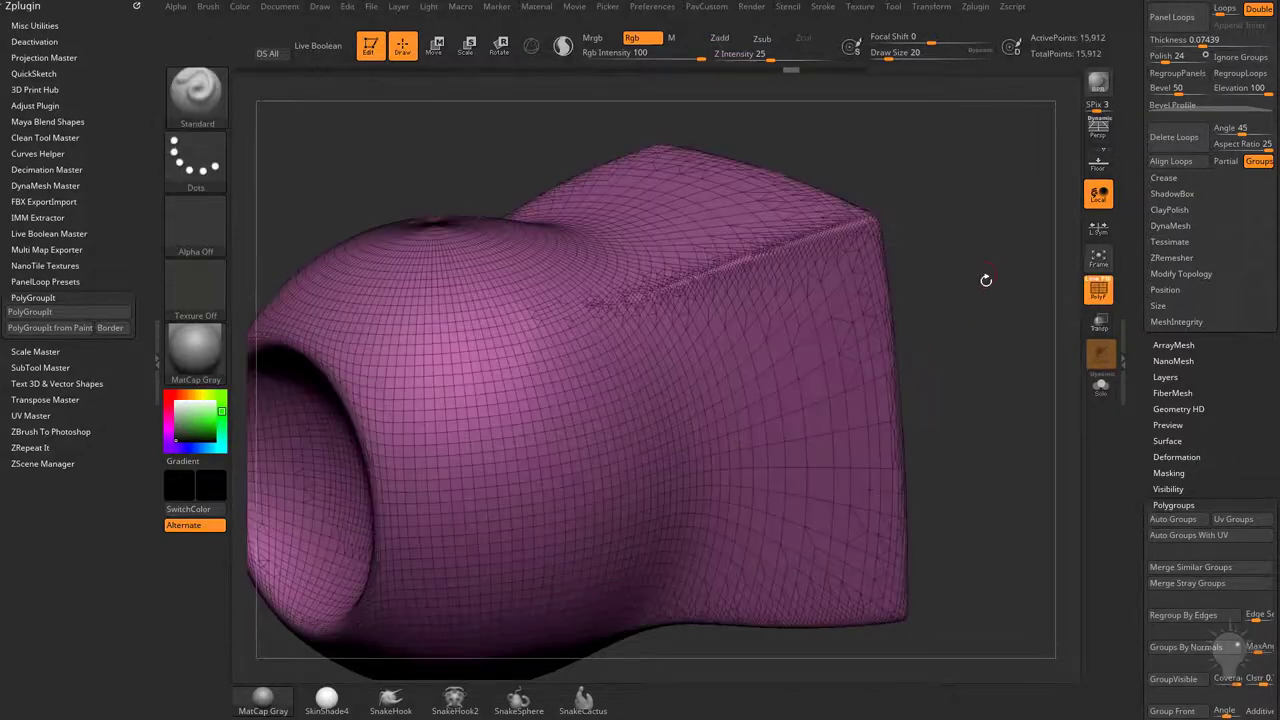
Try dividing the mesh up to subdivision level 3 for finer paint detail, and undo the subdivision.
drag(986, 277, 1121, 232)
scroll(1138, 273, up, 5)
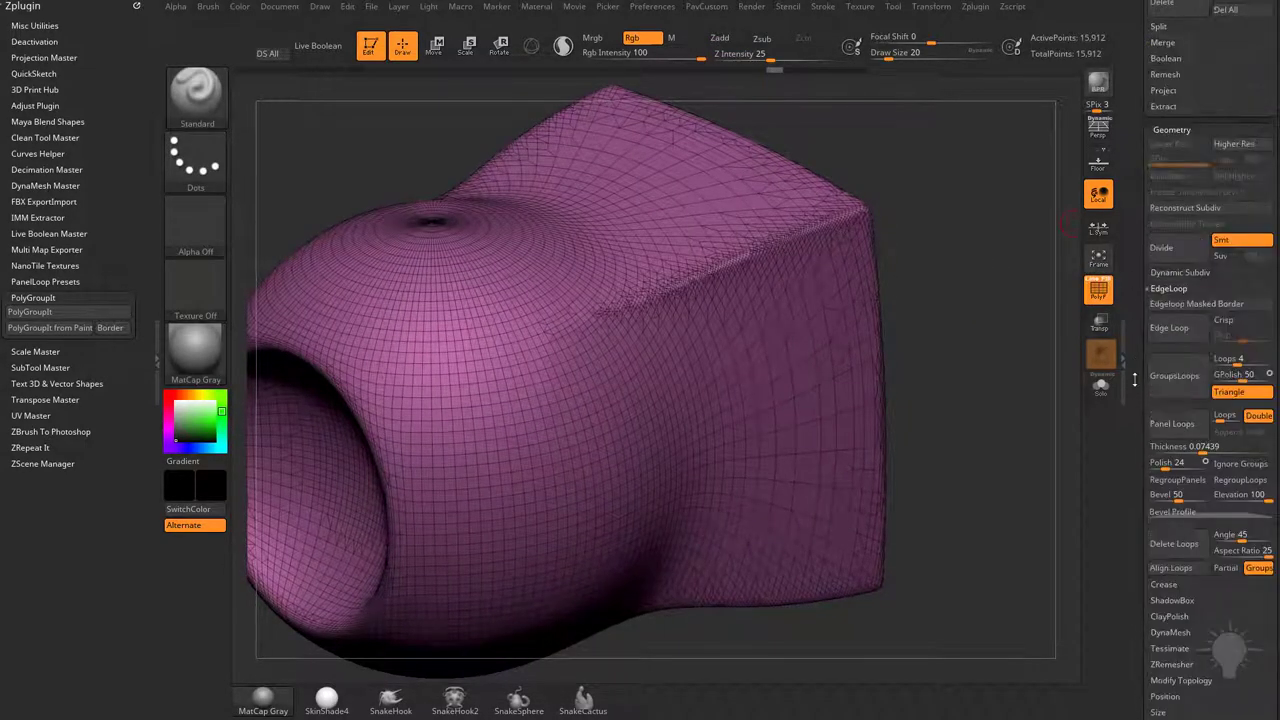
click(1163, 240)
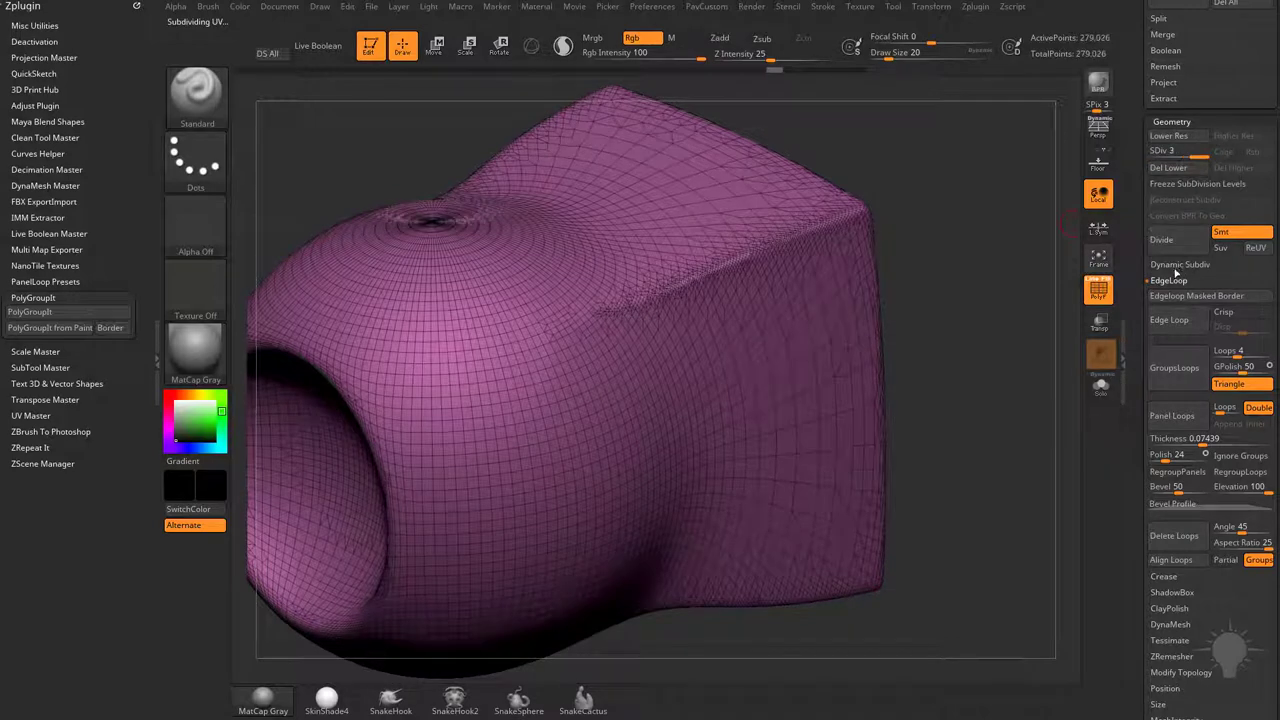
mouse_move(708, 295)
mouse_down()
mouse_move(515, 470)
mouse_move(735, 255)
mouse_move(715, 280)
mouse_move(736, 280)
mouse_up()
key(ctrl+z)
key(ctrl+z)
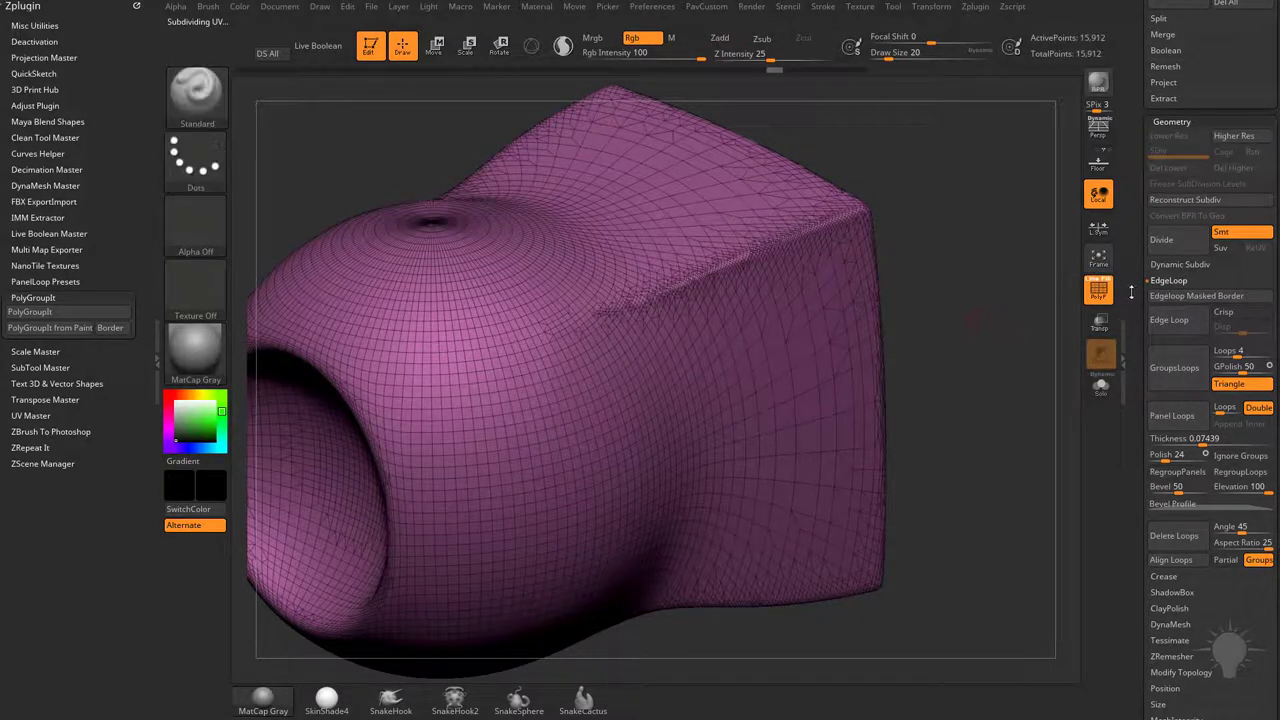
Try remeshing the model with DynaMesh at resolution 128, and undo the remesh.
drag(1138, 295, 1139, 146)
click(1160, 474)
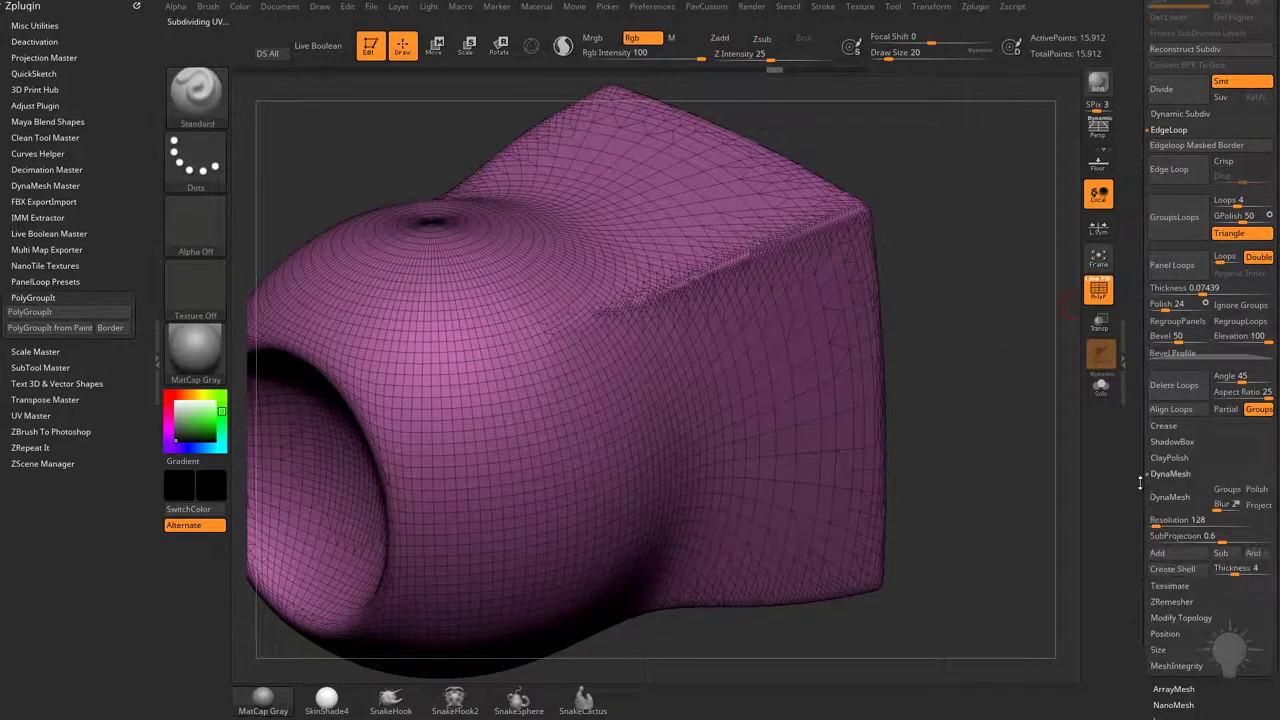
scroll(1139, 483, down, 3)
click(1169, 363)
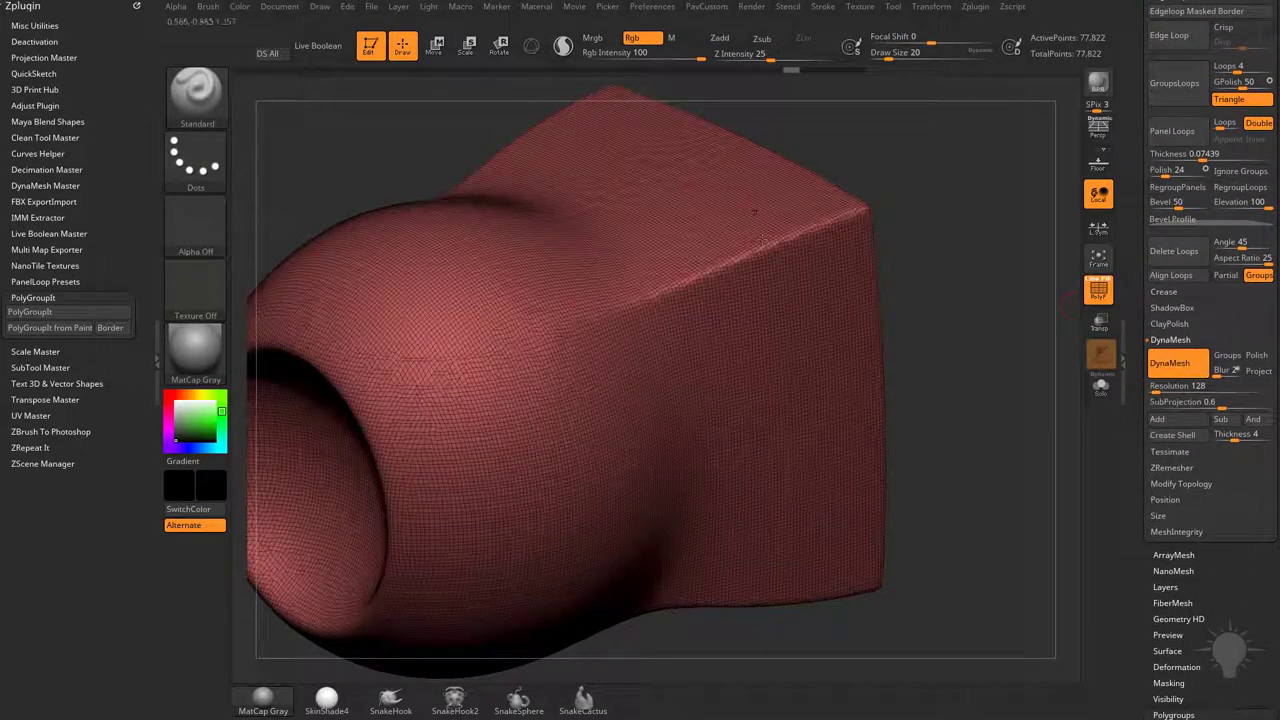
mouse_move(722, 256)
mouse_down()
mouse_move(635, 360)
mouse_move(607, 468)
mouse_move(738, 258)
mouse_move(778, 278)
mouse_up()
key(ctrl+z)
key(ctrl+z)
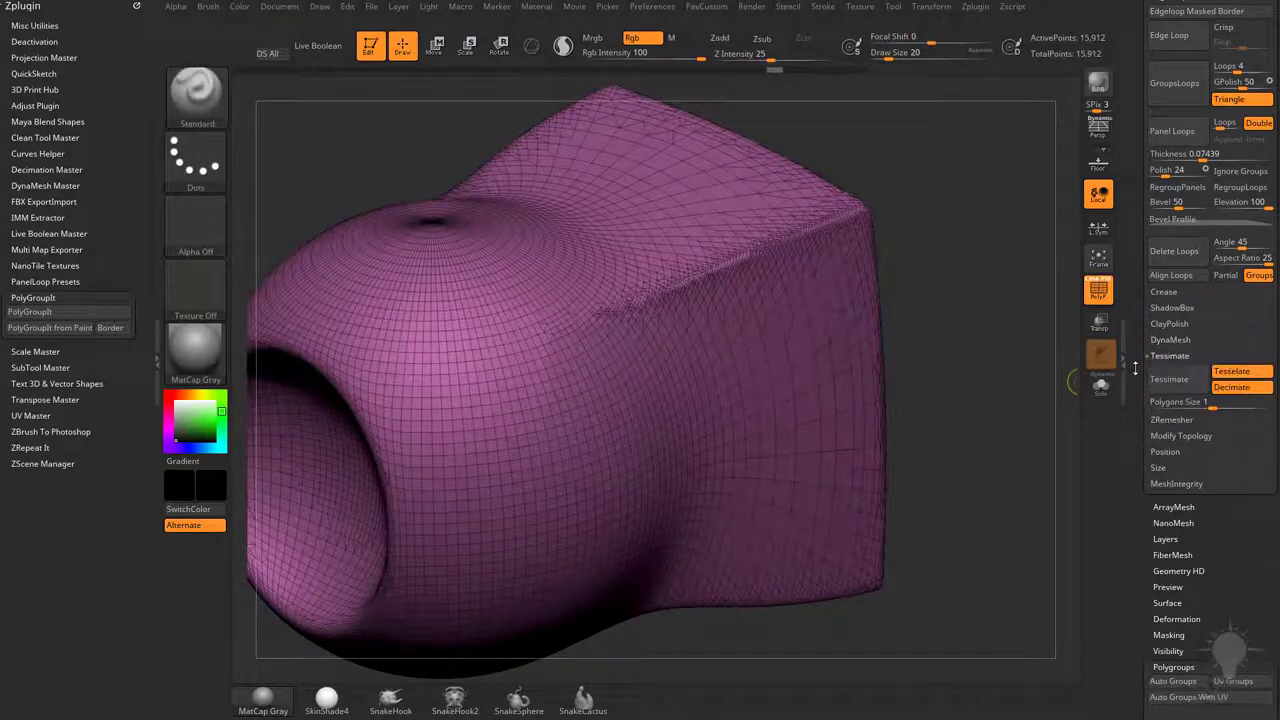
Try retopologizing the mesh with Tessimate at a polygons size of 1, and undo it.
click(1166, 340)
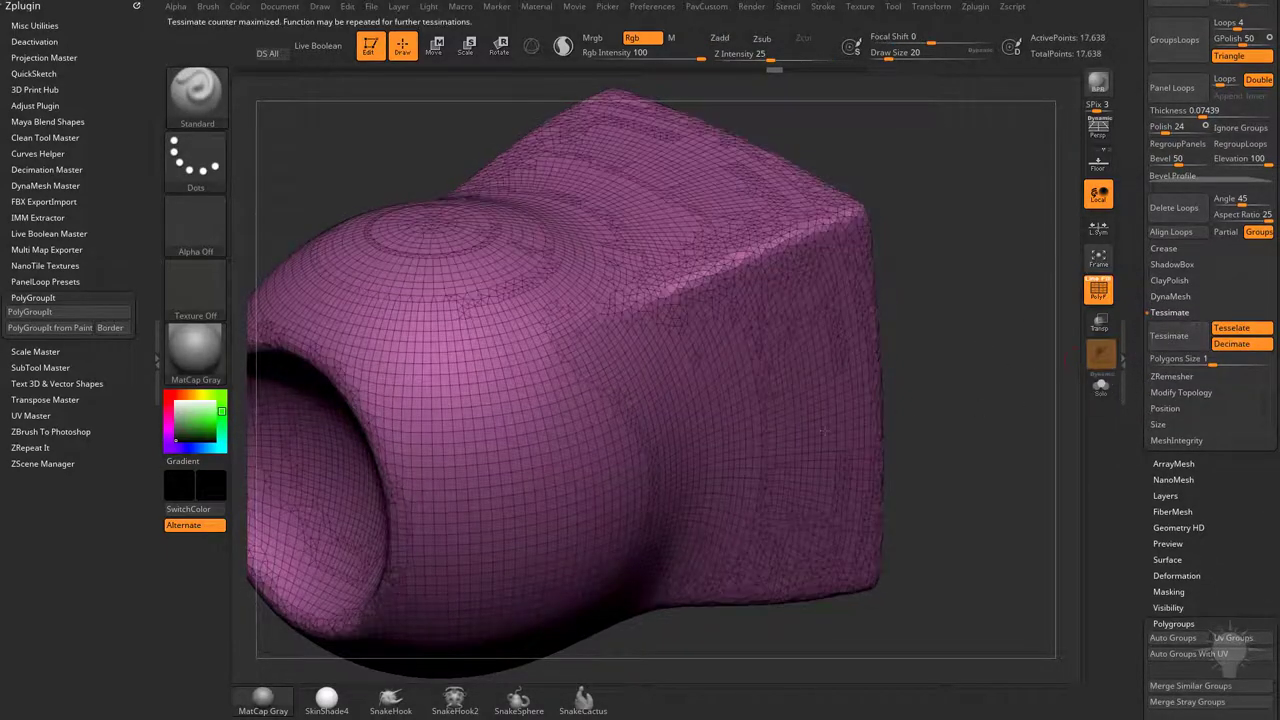
key(ctrl+z)
drag(1212, 364, 1168, 366)
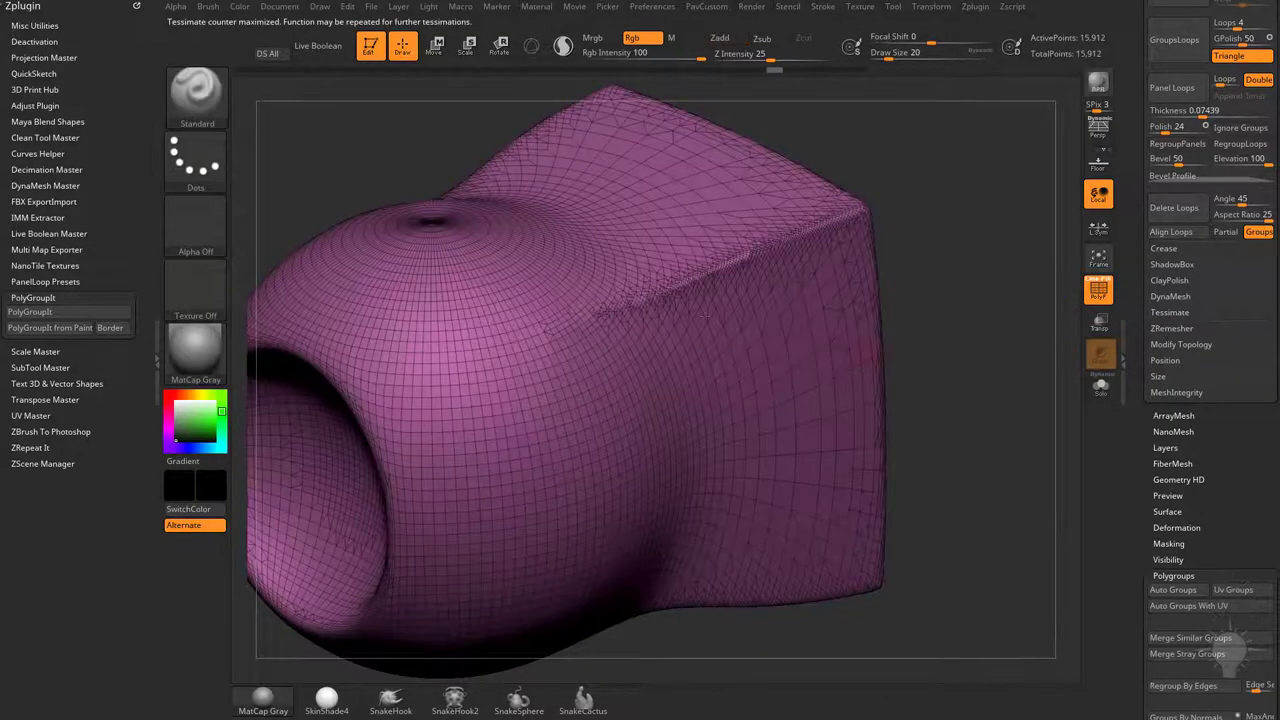
Turn on Sculptris Pro, paint a black stroke with draw size 20 along the upper edge onto the side, and hide the polyframe.
alt+drag(978, 263, 998, 289)
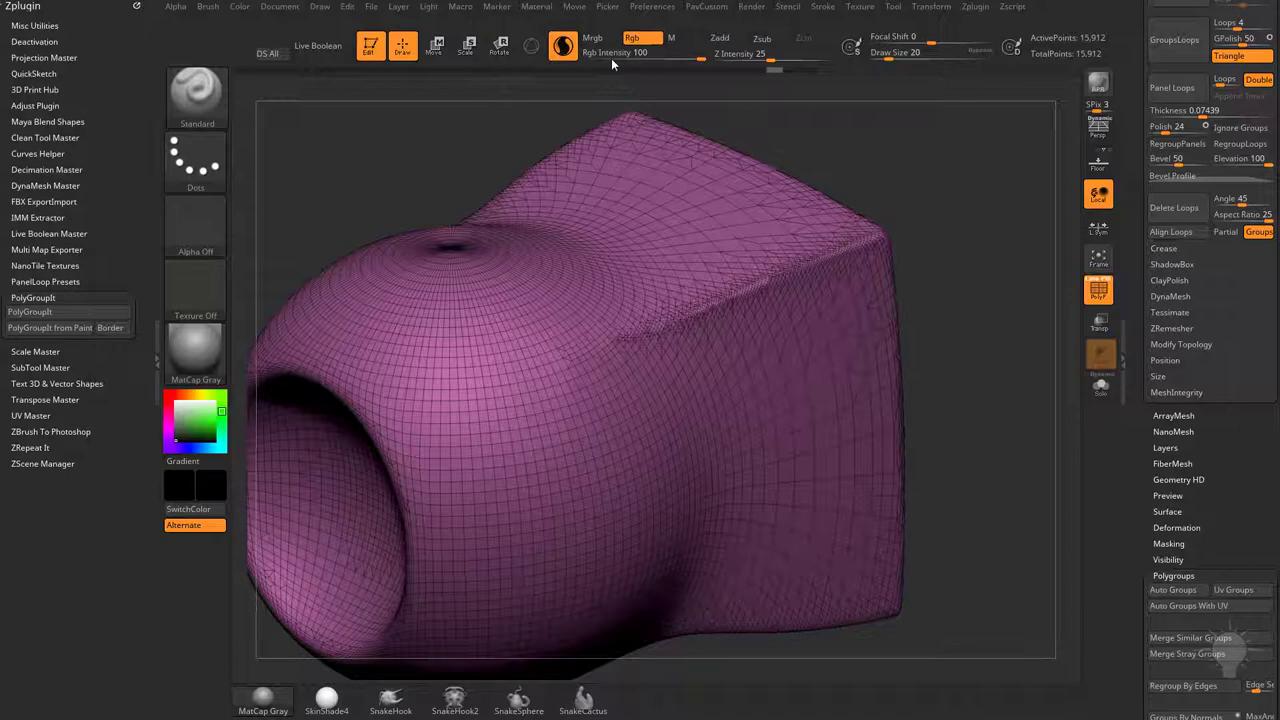
alt+drag(787, 131, 782, 108)
mouse_move(788, 233)
mouse_down()
mouse_move(697, 299)
mouse_move(642, 382)
mouse_up()
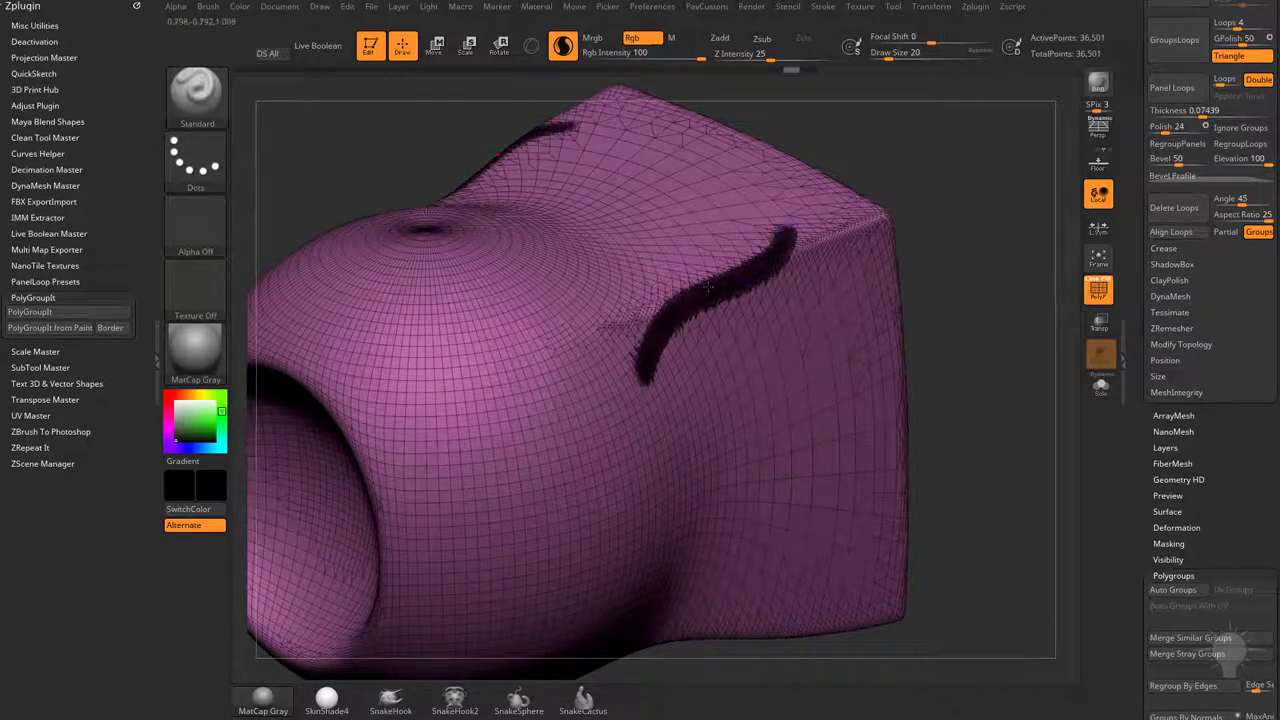
mouse_move(1050, 307)
alt+mouse_down()
mouse_move(991, 303)
mouse_move(991, 340)
alt+mouse_up()
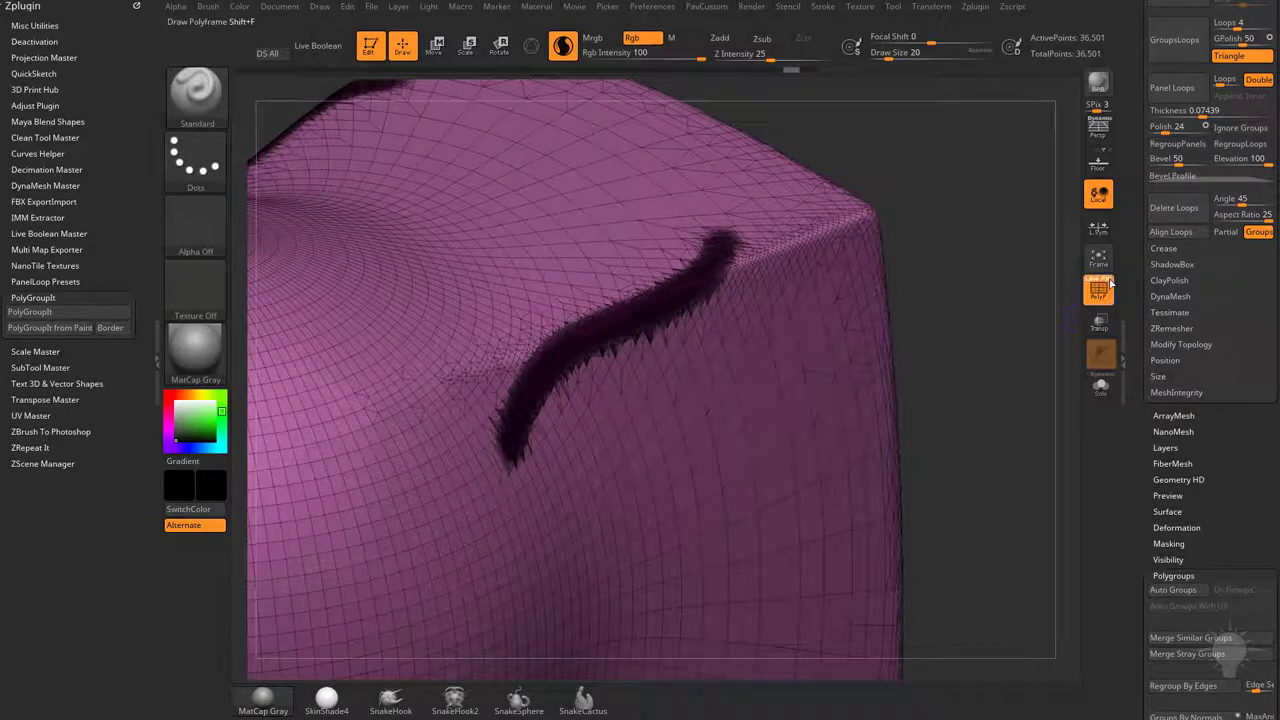
click(1099, 289)
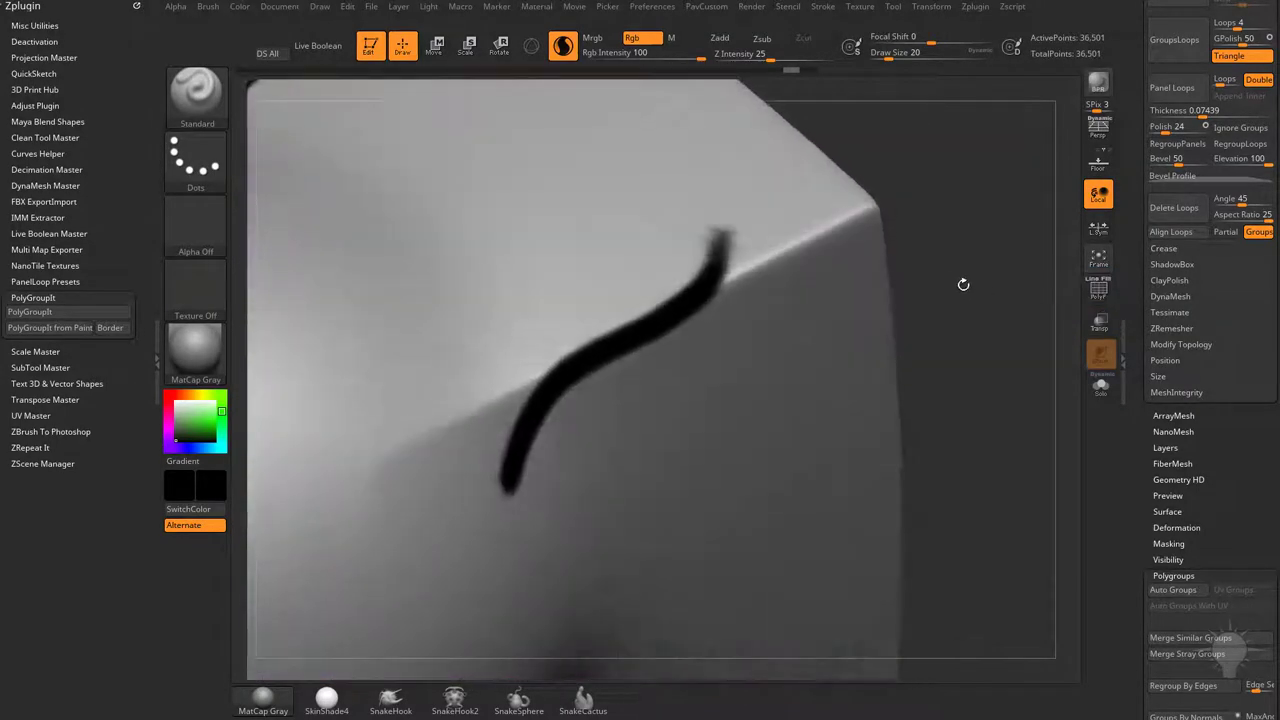
Extend the black stroke across the top face and with a curled tail down the side using draw size 23.
key(])
mouse_move(640, 150)
mouse_down()
mouse_move(722, 232)
mouse_move(703, 266)
mouse_move(644, 157)
mouse_move(707, 250)
mouse_up()
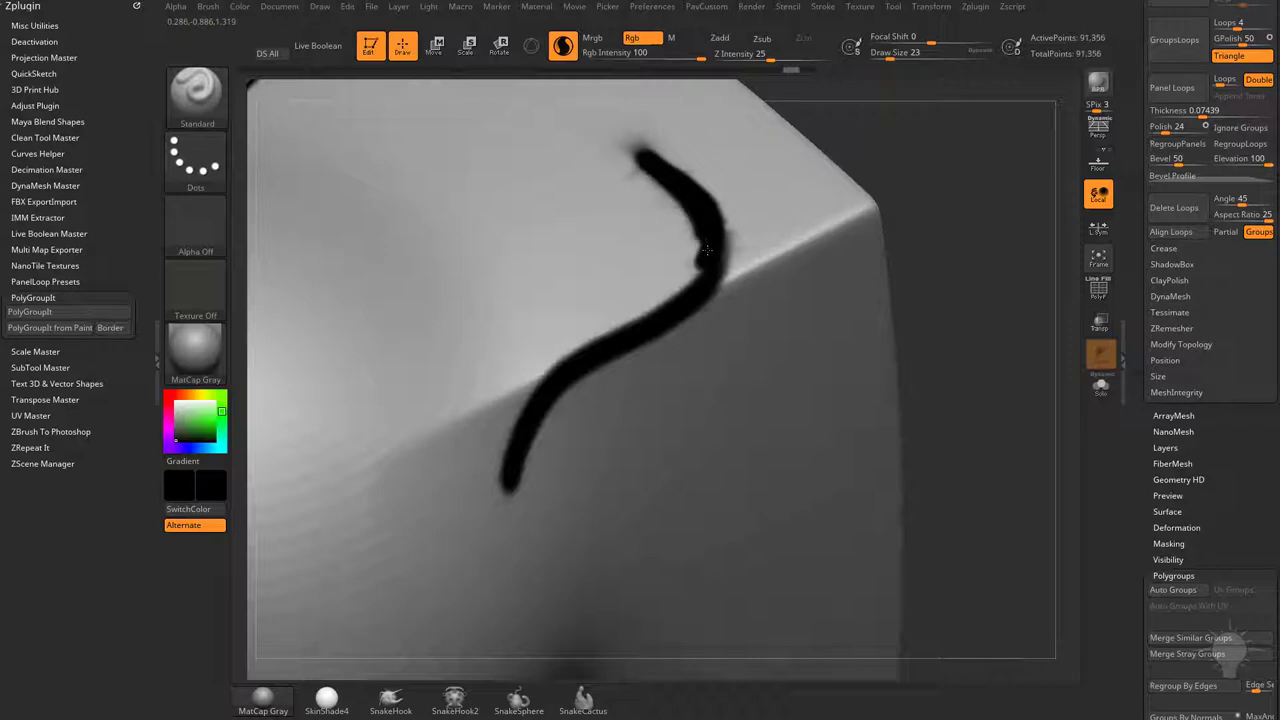
drag(642, 324, 620, 358)
mouse_move(1034, 230)
mouse_down()
mouse_move(1031, 216)
mouse_move(962, 197)
mouse_up()
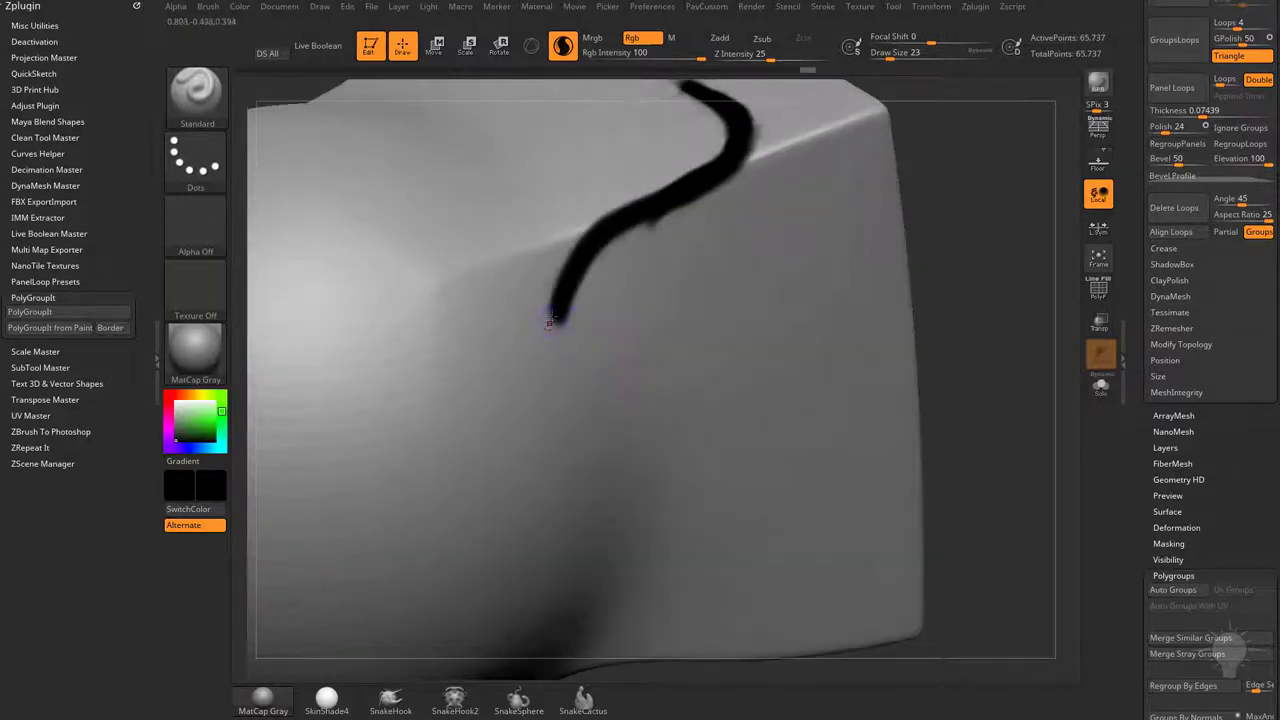
mouse_move(556, 312)
mouse_down()
mouse_move(533, 356)
mouse_move(477, 383)
mouse_up()
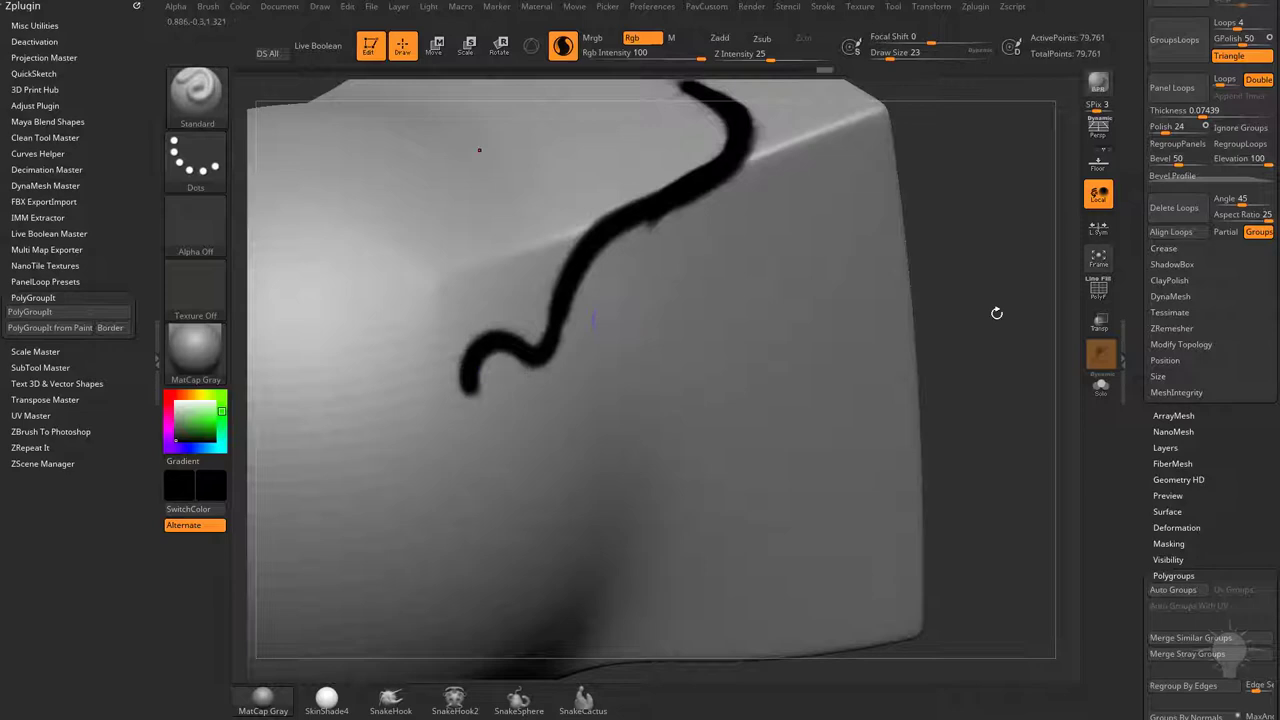
Check the Sculptris Pro stroke settings and paint a second short curved stroke beside the first with draw size 22.
drag(1137, 344, 1130, 243)
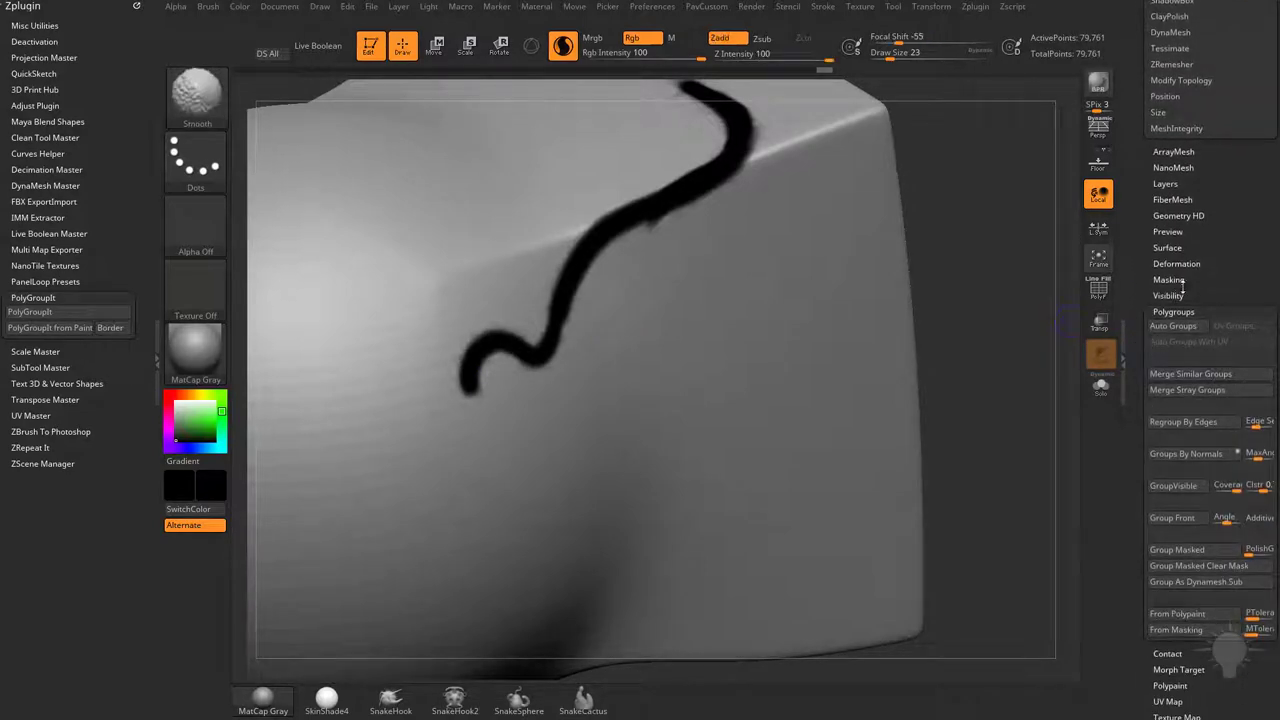
click(822, 7)
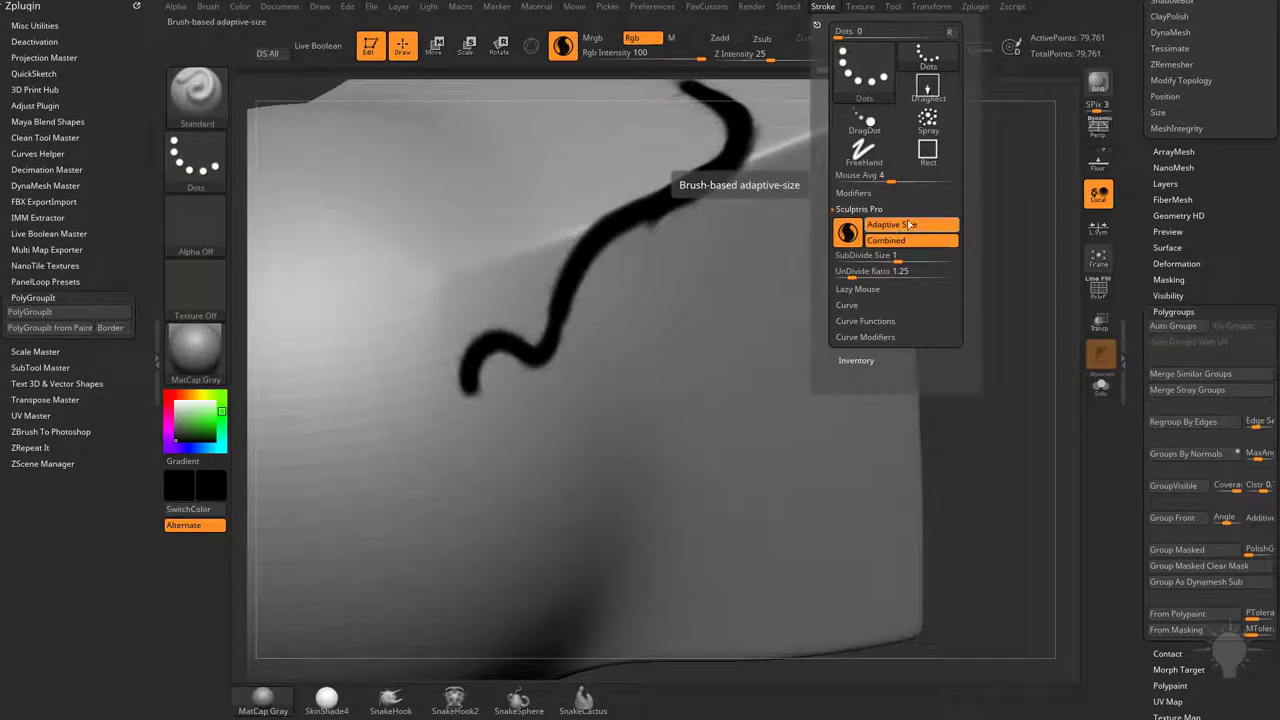
mouse_move(991, 174)
mouse_down()
mouse_move(1009, 232)
mouse_move(1003, 208)
mouse_up()
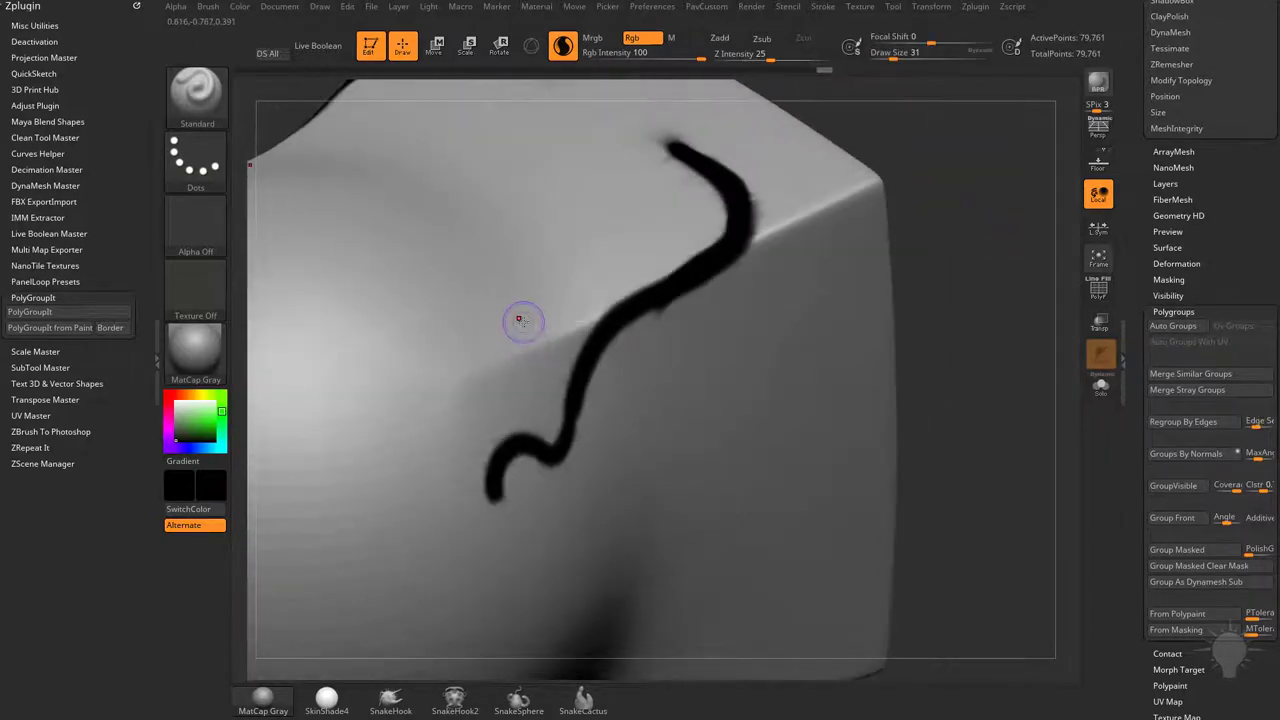
key(s)
mouse_move(523, 322)
mouse_down()
mouse_move(438, 458)
mouse_move(498, 350)
mouse_move(565, 296)
mouse_up()
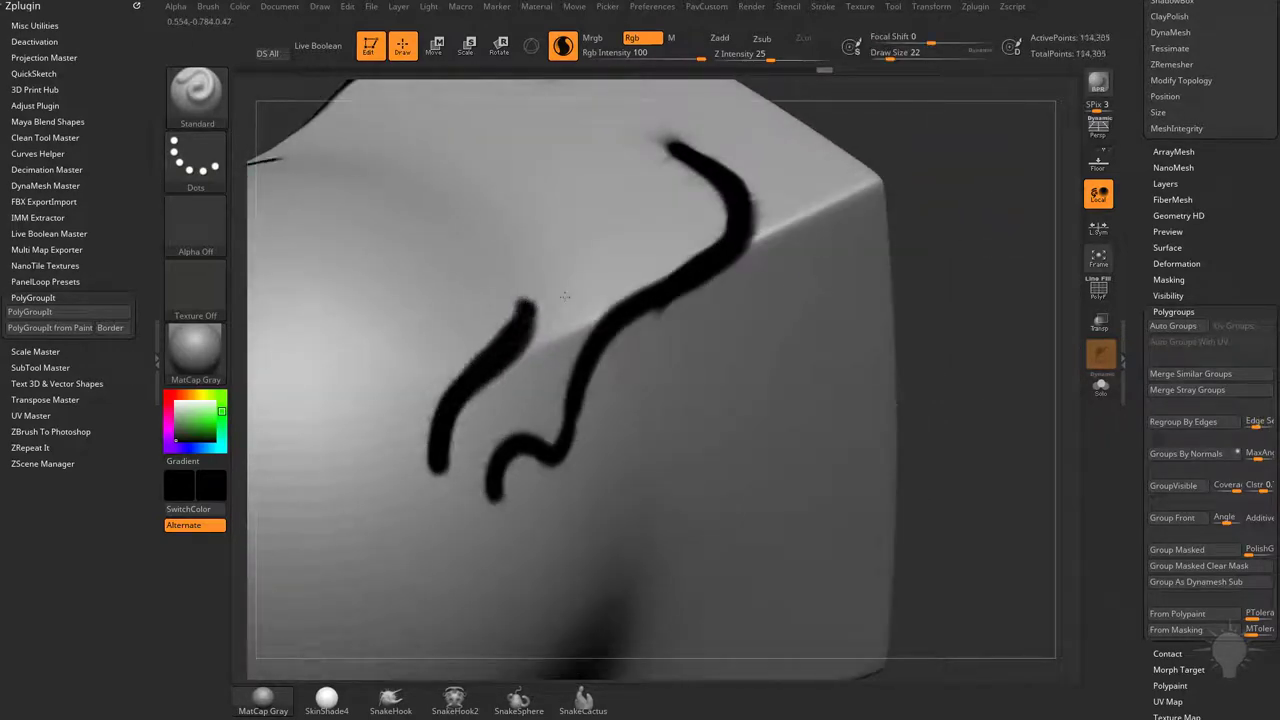
Show the polyframe to inspect the mesh around the strokes, and undo all the Sculptris Pro painting.
alt+drag(985, 203, 985, 310)
click(1098, 289)
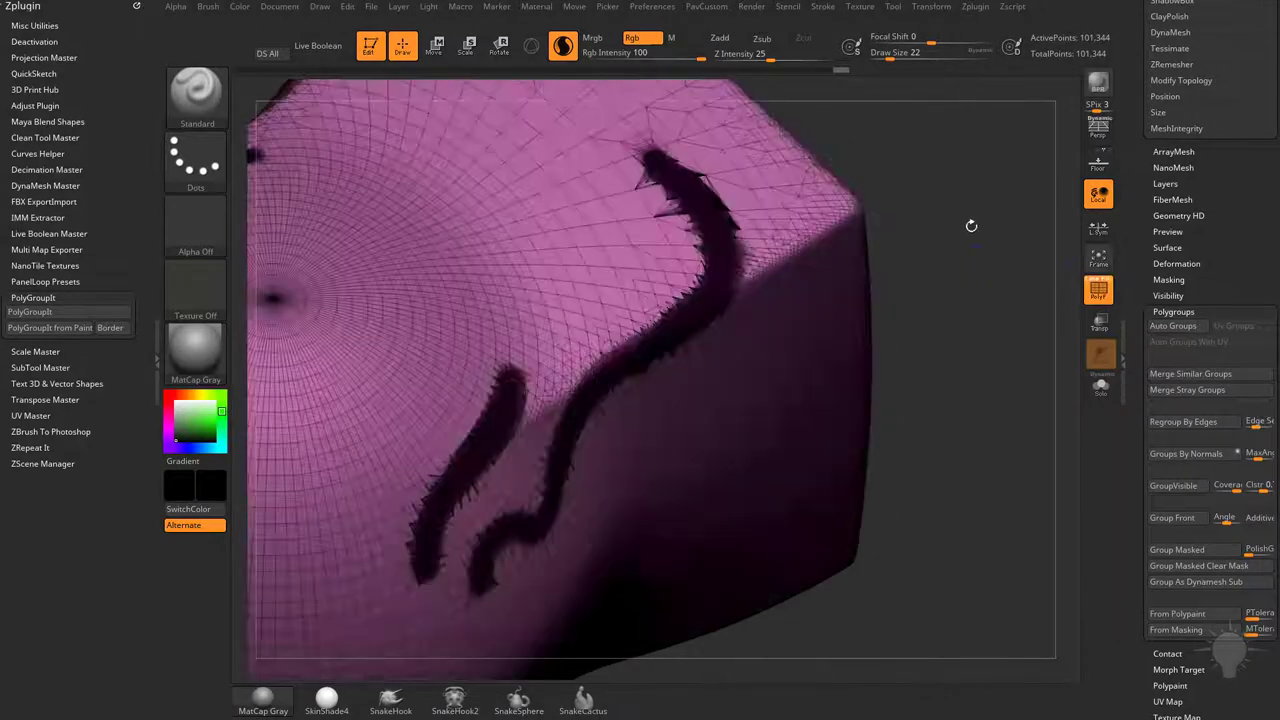
alt+drag(971, 226, 988, 310)
mouse_move(917, 249)
mouse_down()
mouse_move(749, 251)
mouse_move(819, 239)
mouse_up()
key(ctrl+z)
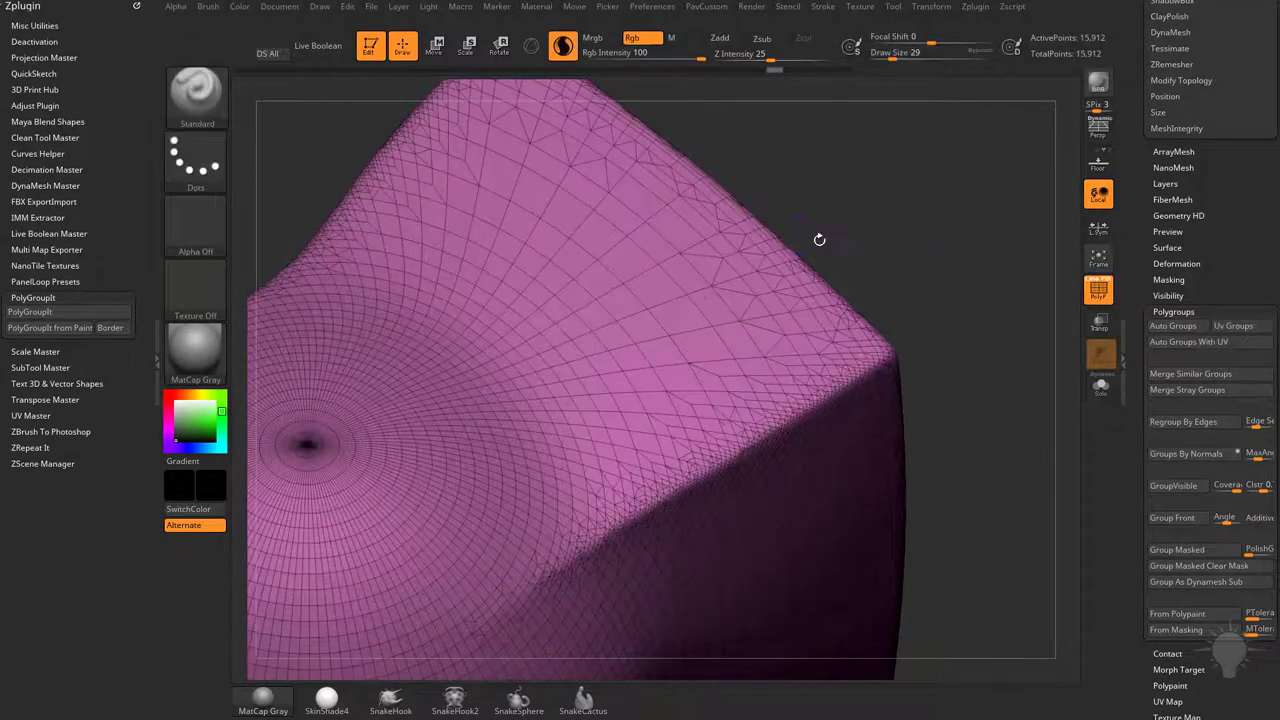
Paint a wavy black stroke across the top face with draw size 29, hide the polyframe and undo the stroke.
mouse_move(627, 236)
mouse_down()
mouse_move(663, 252)
mouse_move(700, 318)
mouse_move(662, 403)
mouse_move(684, 282)
mouse_up()
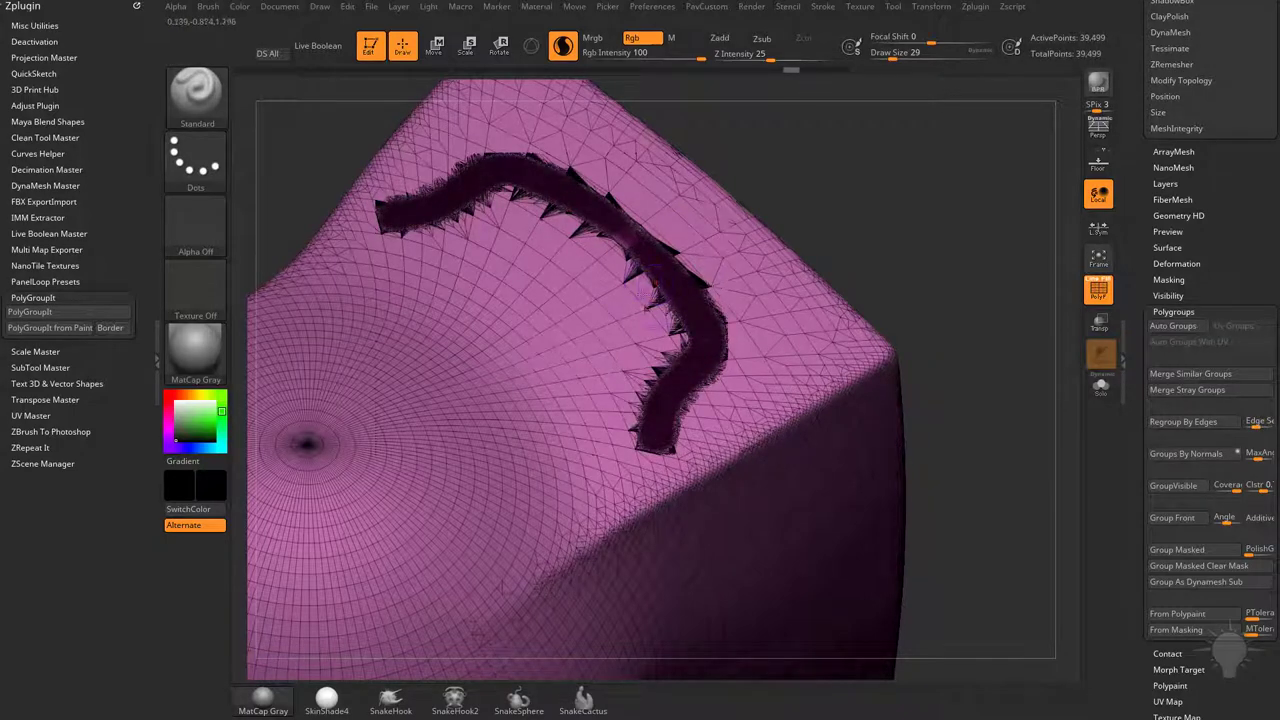
click(1097, 291)
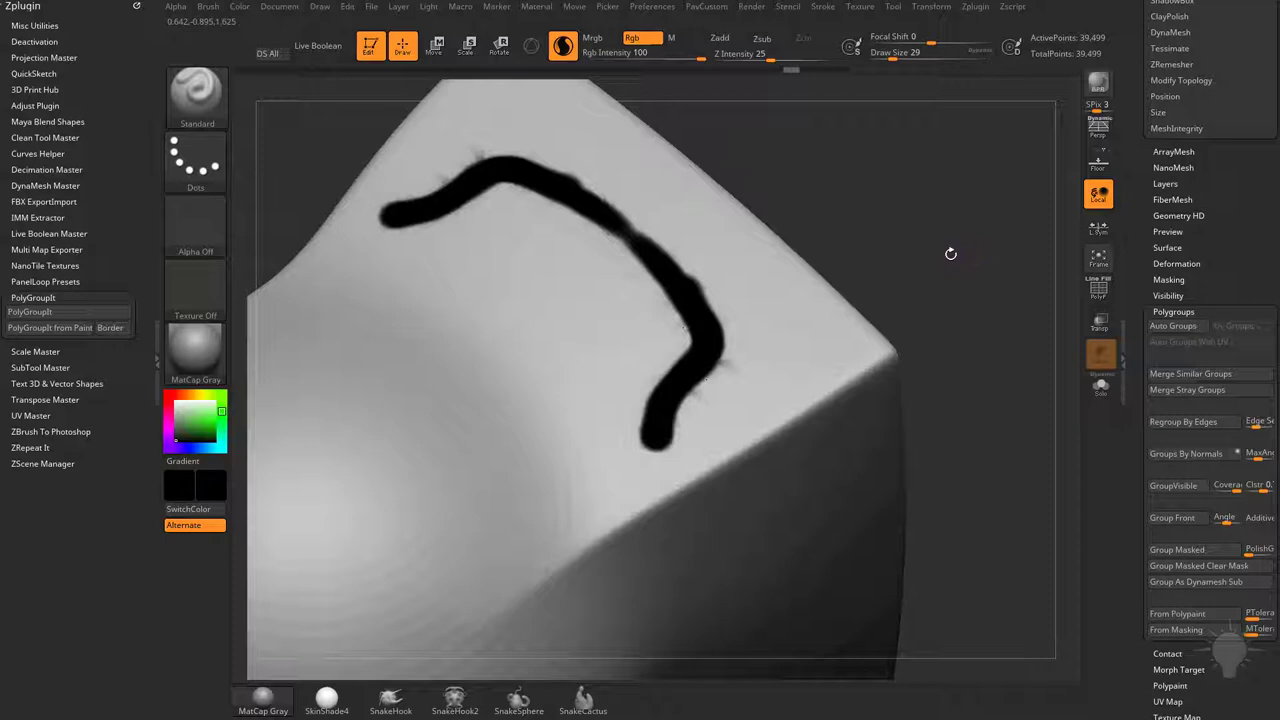
key(ctrl+z)
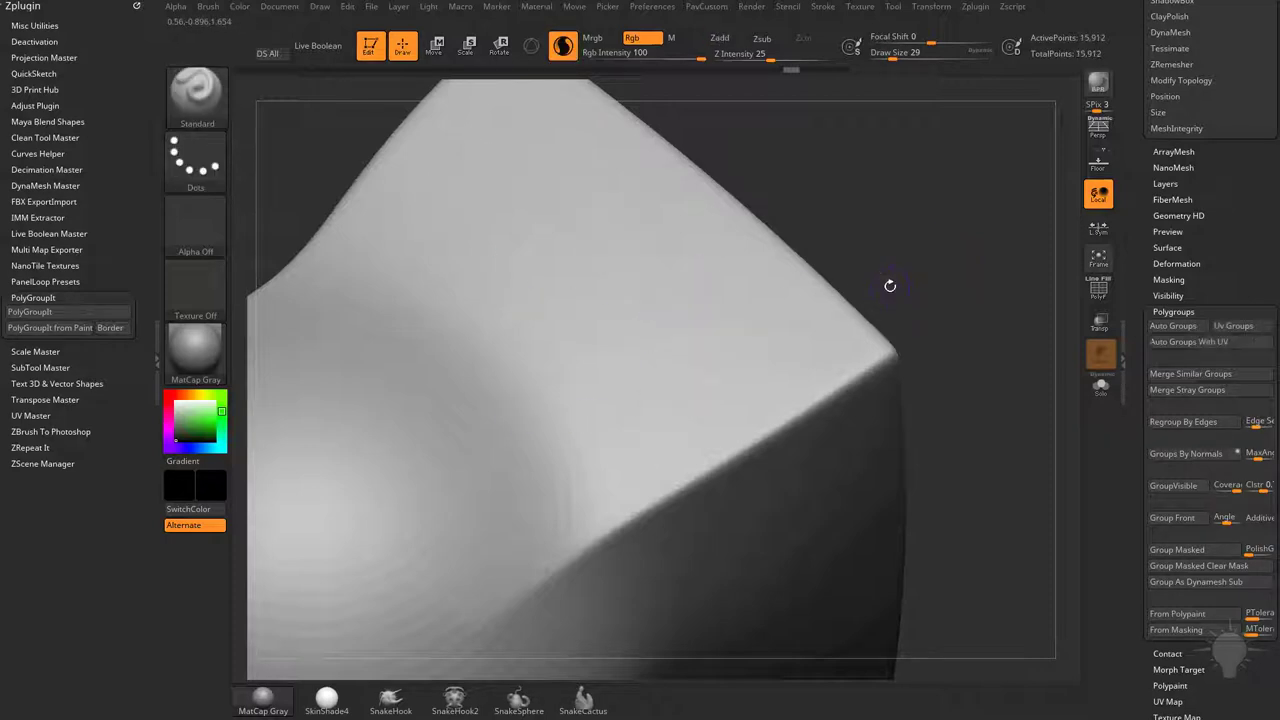
Show the polyframe, turn off Rgb for the Smooth brush and set Z Intensity to 0.
key(shift+f)
key(shift)
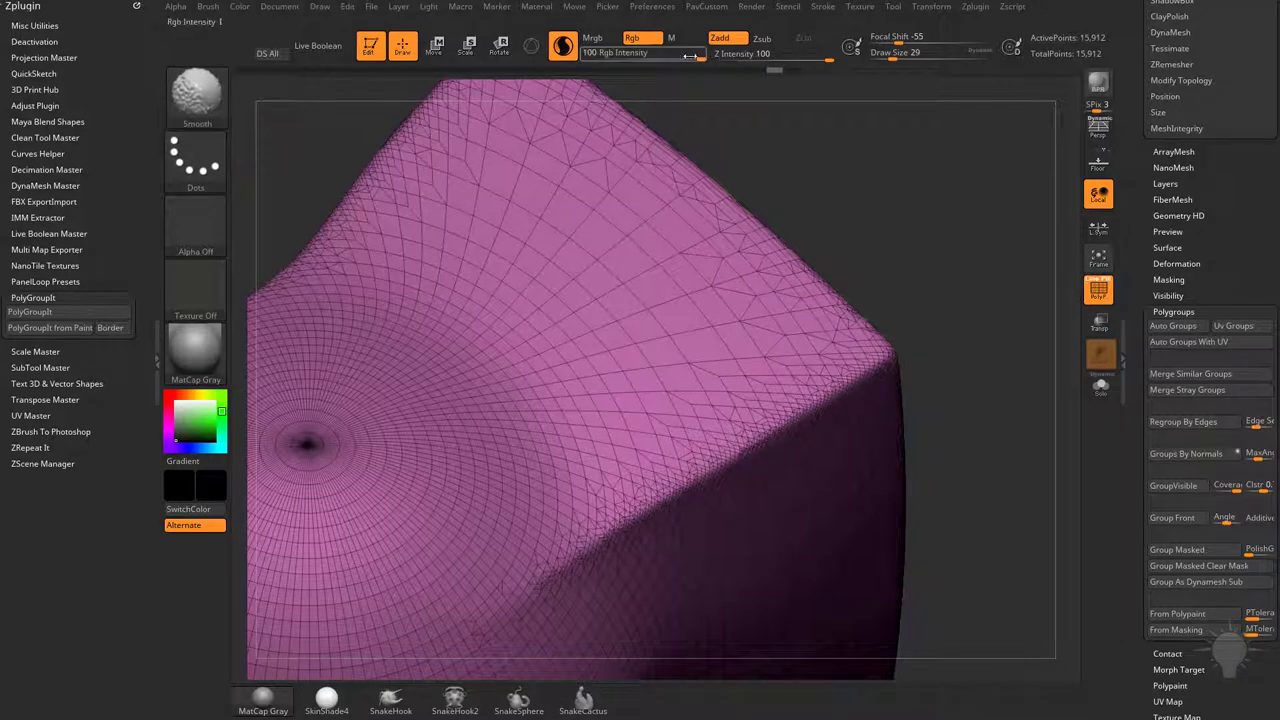
click(653, 44)
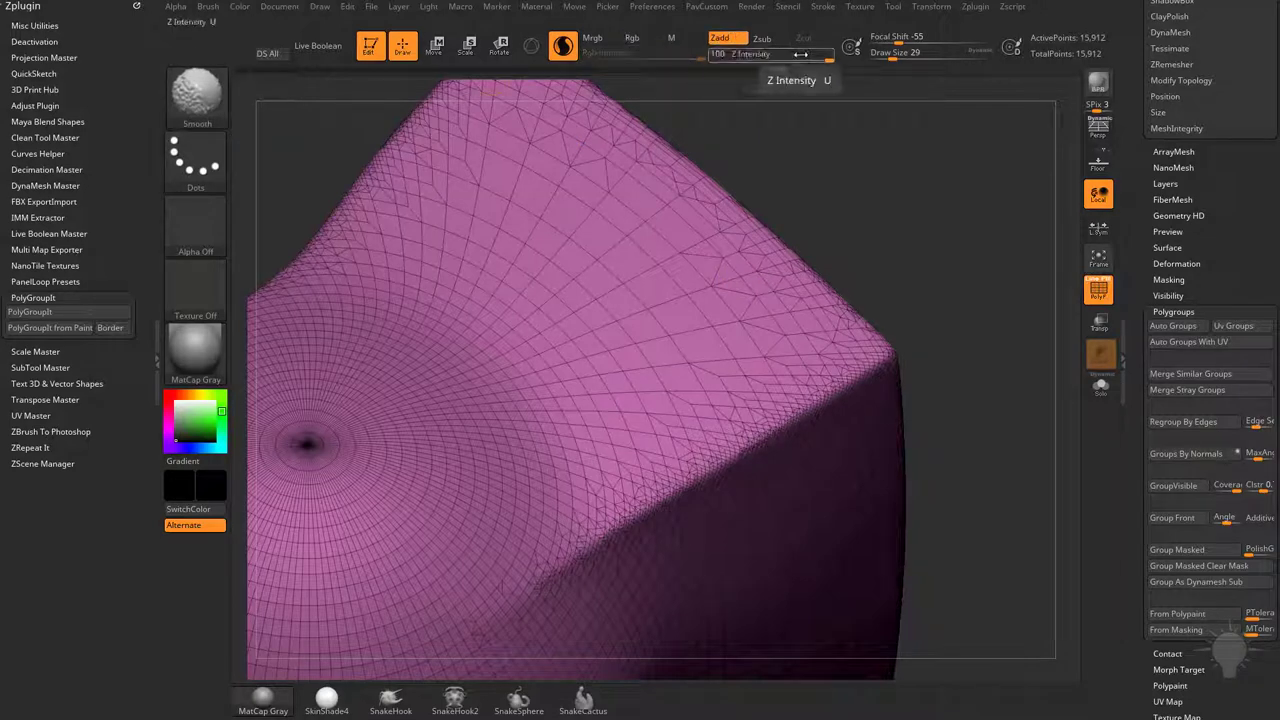
drag(805, 54, 706, 56)
Smooth across the whole top face with draw size 74 to retessellate it into a fine, even mesh.
key(s)
drag(626, 314, 648, 314)
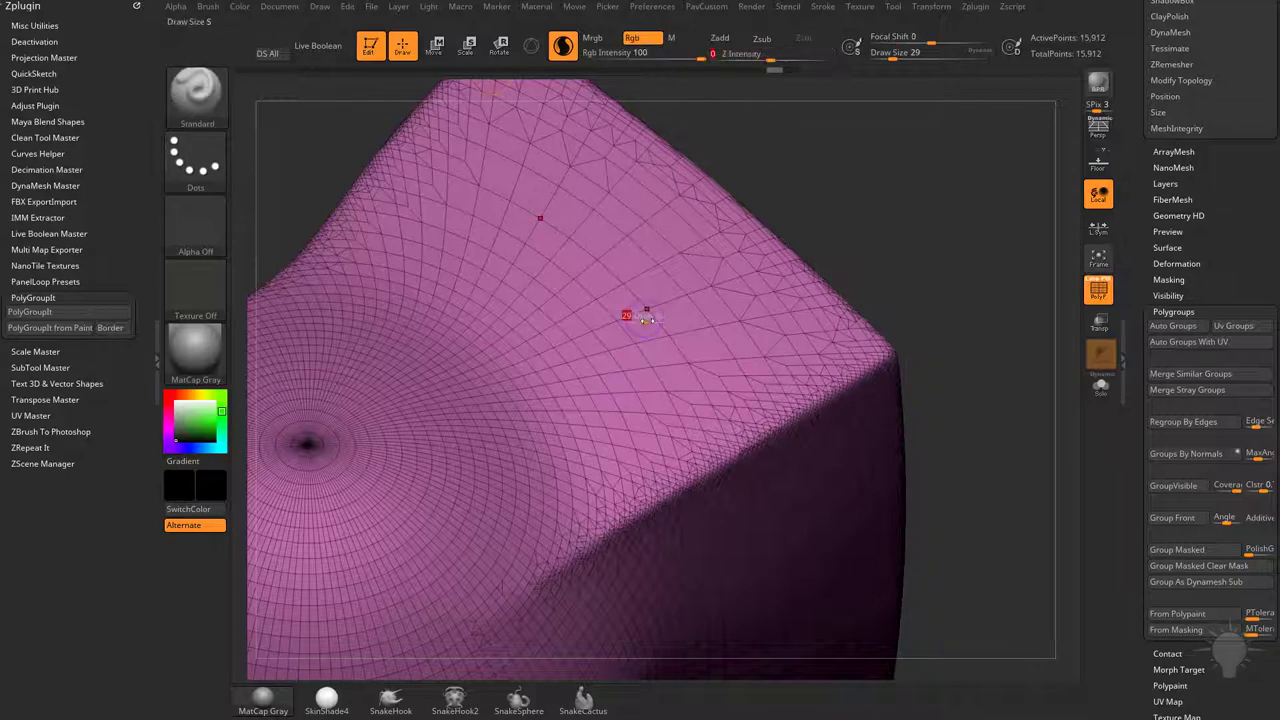
mouse_move(650, 255)
shift+mouse_down()
mouse_move(617, 215)
mouse_move(590, 262)
mouse_move(740, 310)
mouse_move(590, 405)
mouse_move(545, 305)
mouse_move(500, 345)
shift+mouse_up()
mouse_move(700, 310)
shift+mouse_down()
mouse_move(795, 340)
mouse_move(770, 270)
shift+mouse_up()
shift+drag(456, 322, 510, 372)
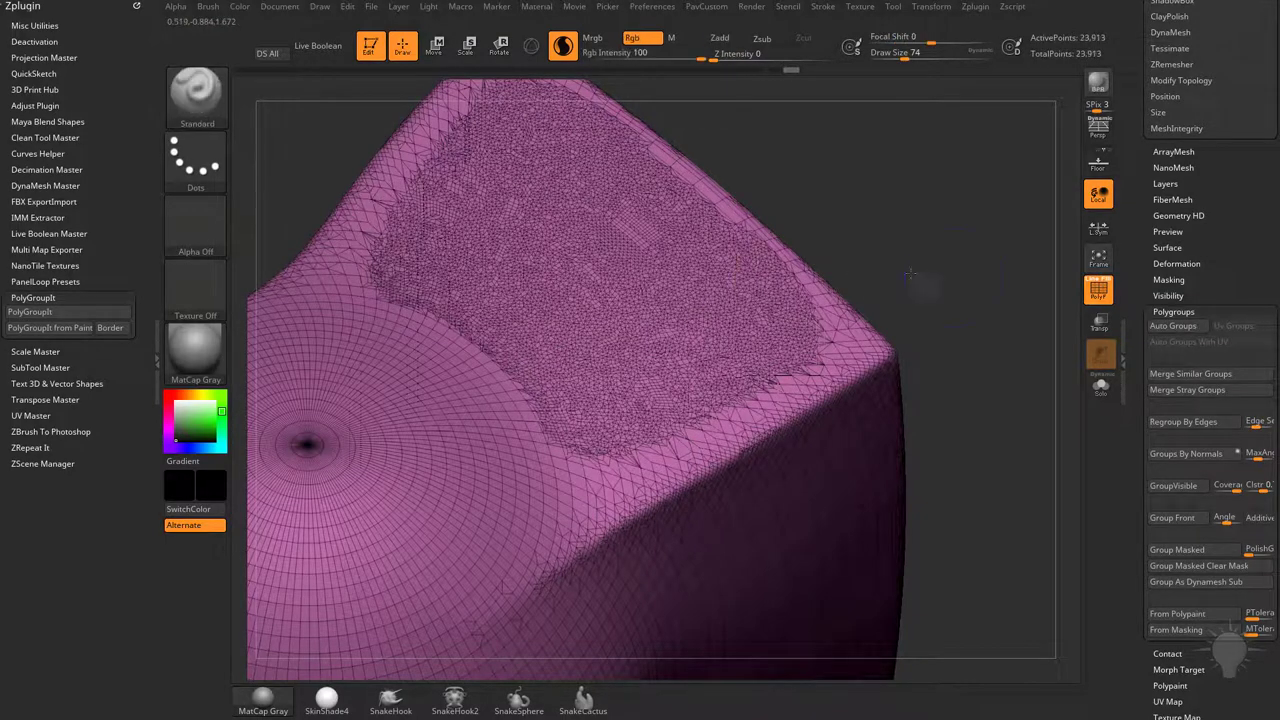
Hide the polyframe and paint a curved black stroke with draw size 27 on the retessellated top face.
mouse_move(1000, 350)
mouse_down()
mouse_move(900, 250)
mouse_move(953, 269)
mouse_move(951, 251)
mouse_up()
text(27)
key(Return)
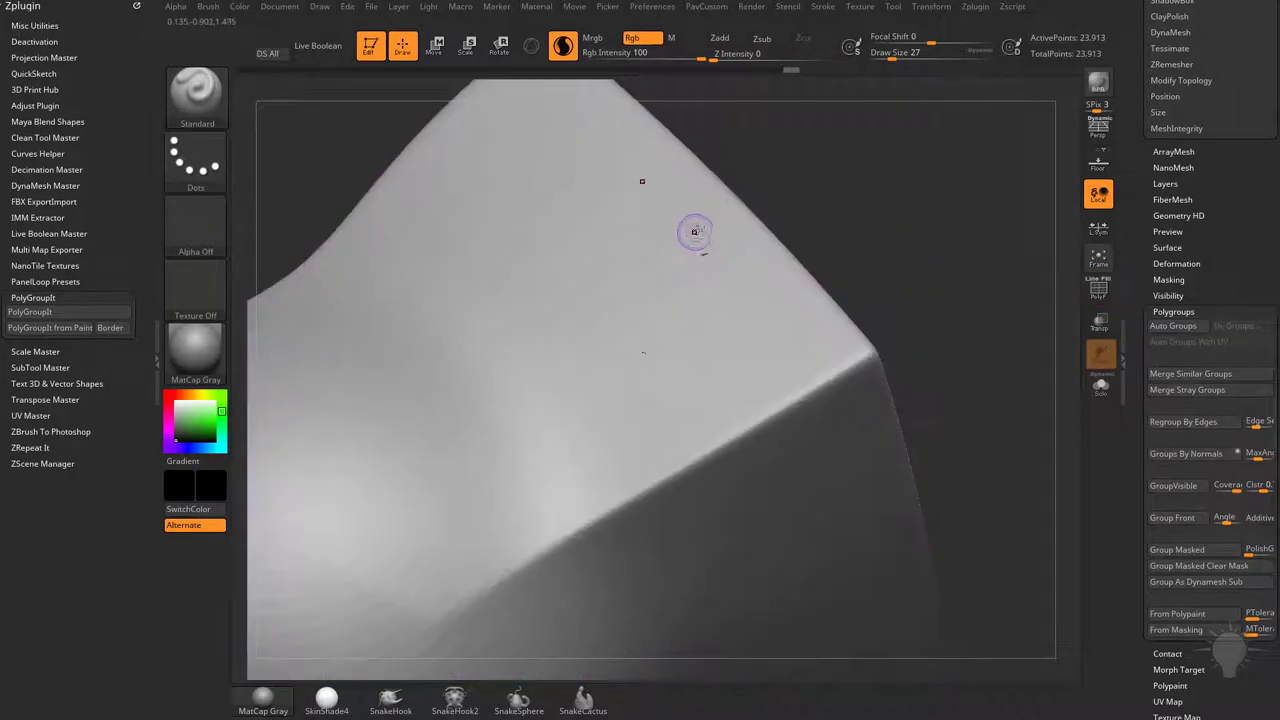
mouse_move(691, 229)
mouse_down()
mouse_move(645, 320)
mouse_move(628, 405)
mouse_up()
mouse_move(665, 285)
mouse_down()
mouse_move(690, 245)
mouse_move(622, 354)
mouse_move(627, 406)
mouse_up()
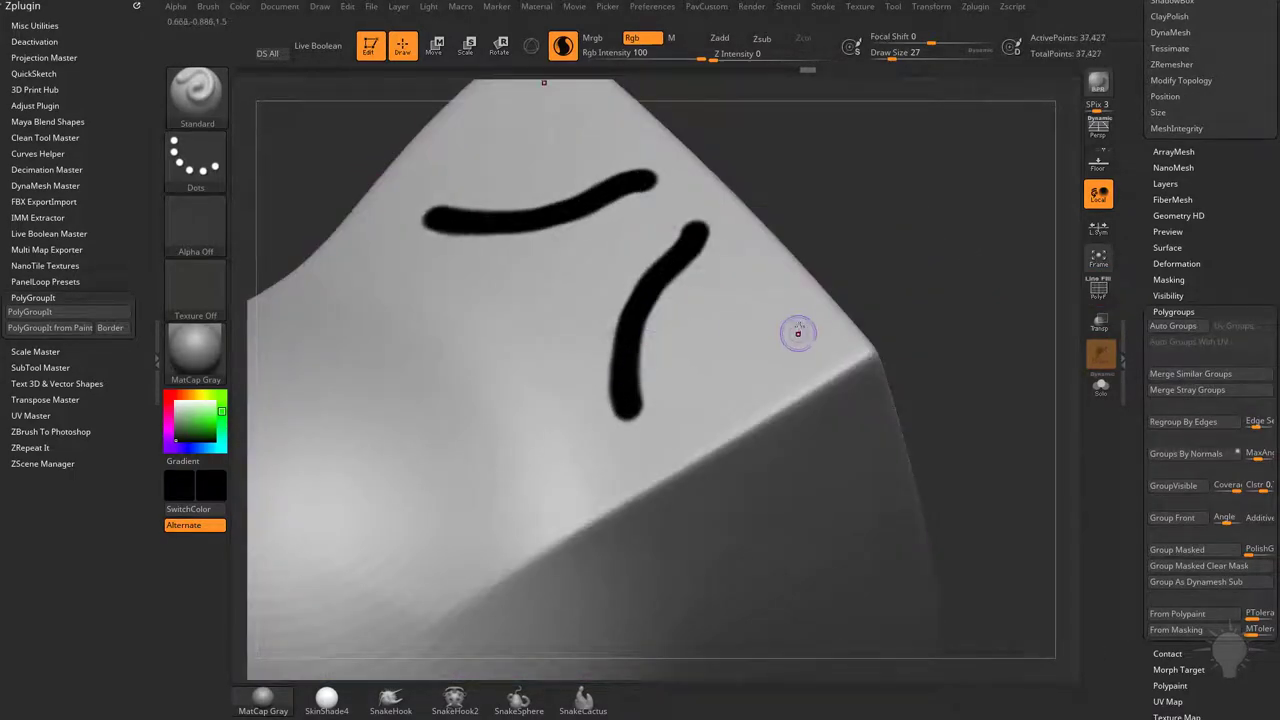
Apply Alpha 06 to the brush and paint two thinner strokes beside the first, using draw sizes 20 and 7.
click(196, 160)
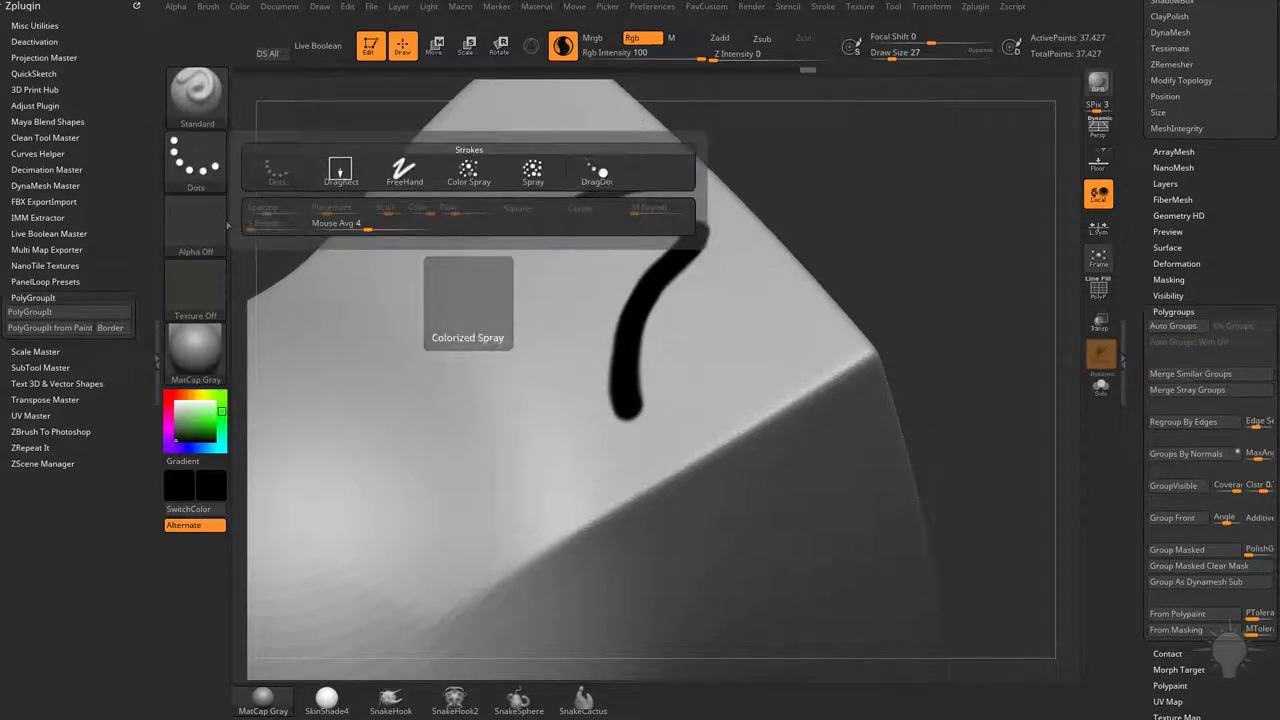
click(196, 225)
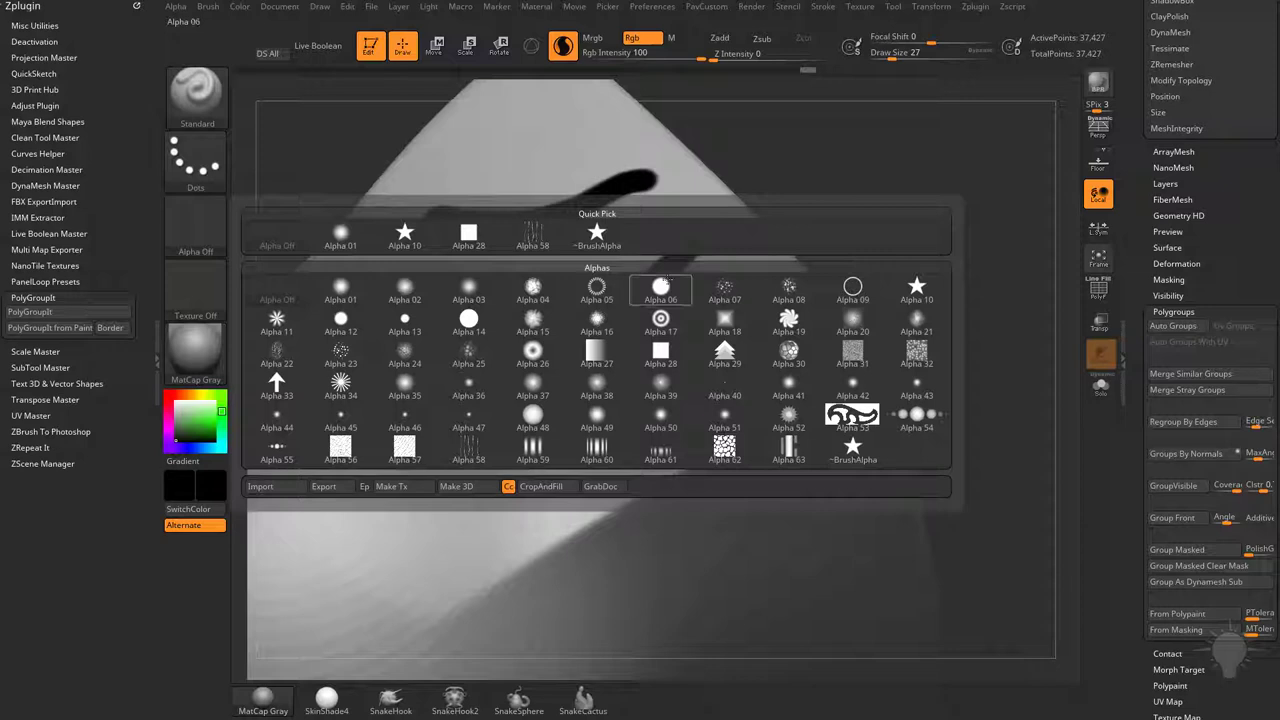
click(660, 288)
key(s)
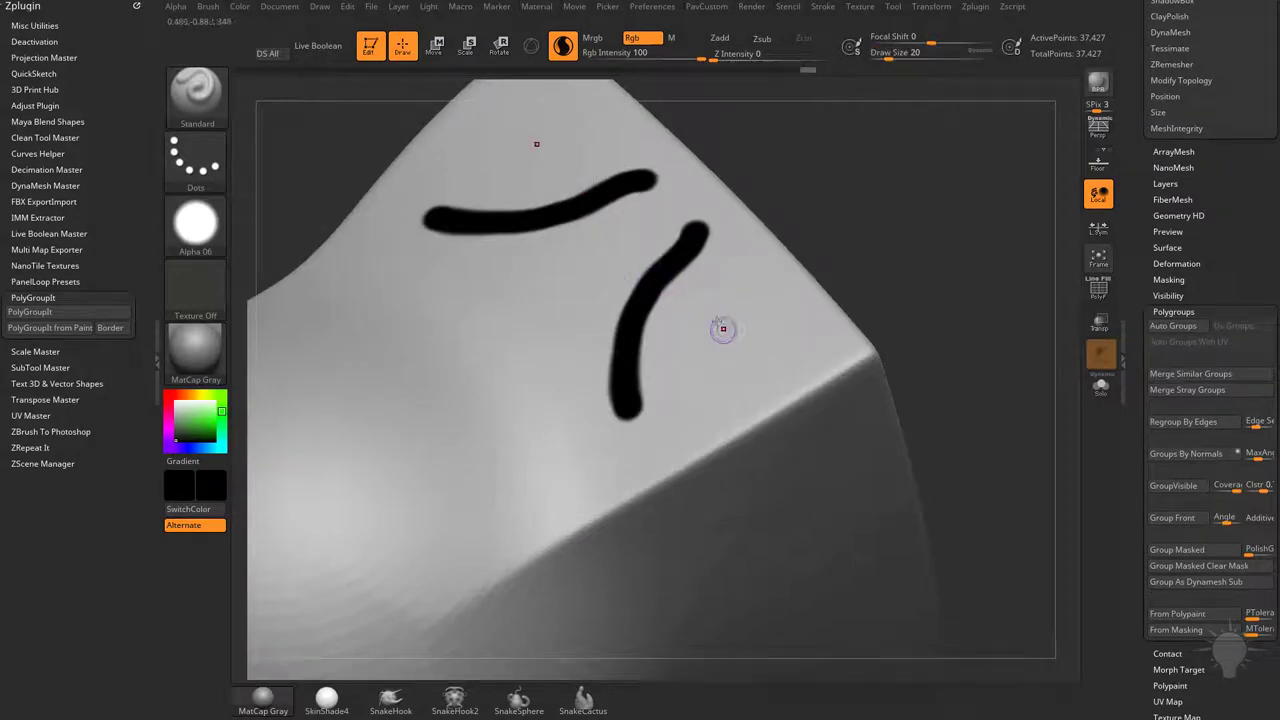
drag(720, 300, 695, 405)
mouse_move(712, 331)
mouse_down()
mouse_move(722, 298)
mouse_move(765, 314)
mouse_move(727, 402)
mouse_up()
key(s)
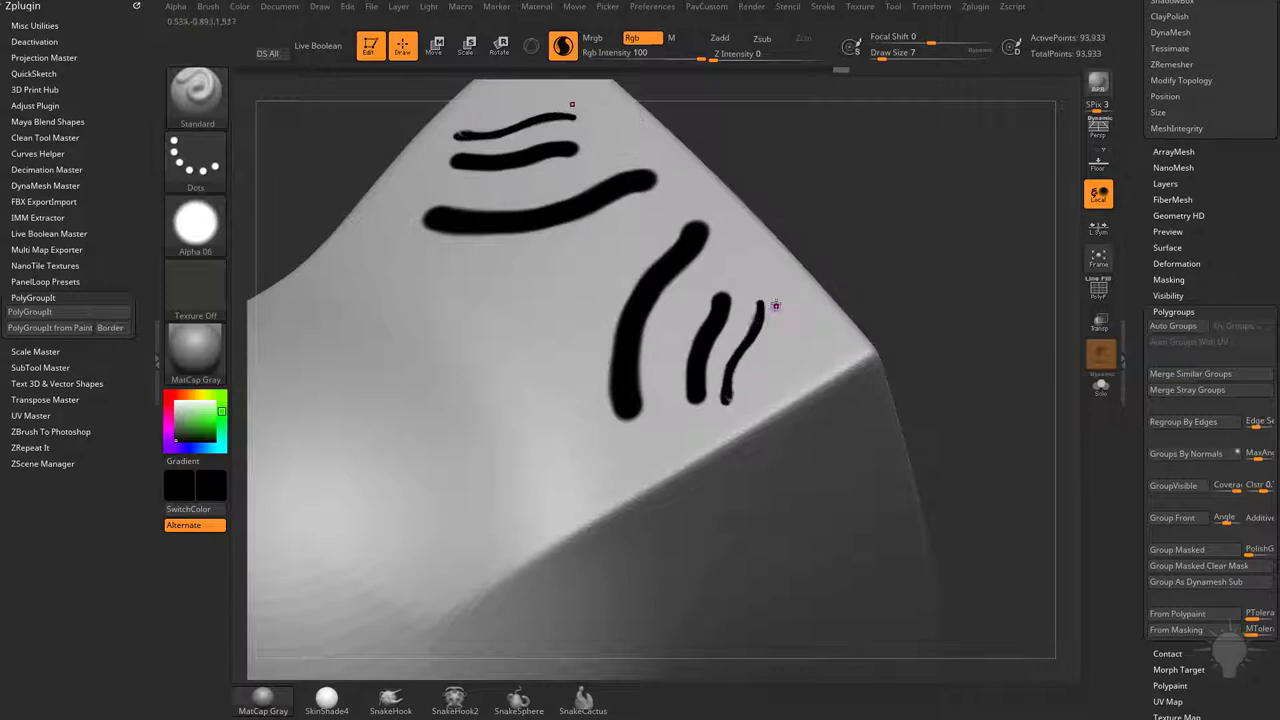
Set the brush's Focal Shift to -34 and paint another curved black stroke with draw size 27 on the top face.
click(910, 40)
drag(889, 157, 868, 160)
key(s)
drag(750, 278, 760, 279)
drag(610, 264, 569, 407)
drag(871, 234, 597, 246)
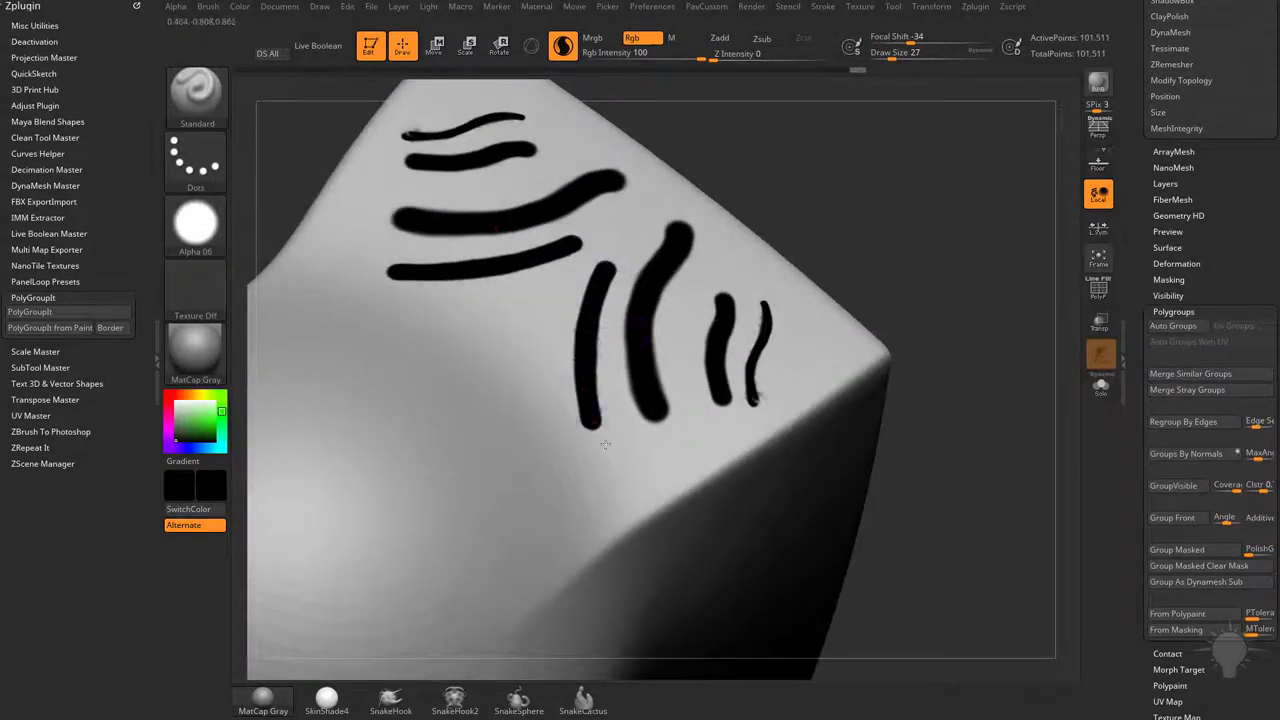
Undo all the test strokes on the top face and frame the whole model.
key(f)
drag(970, 311, 946, 278)
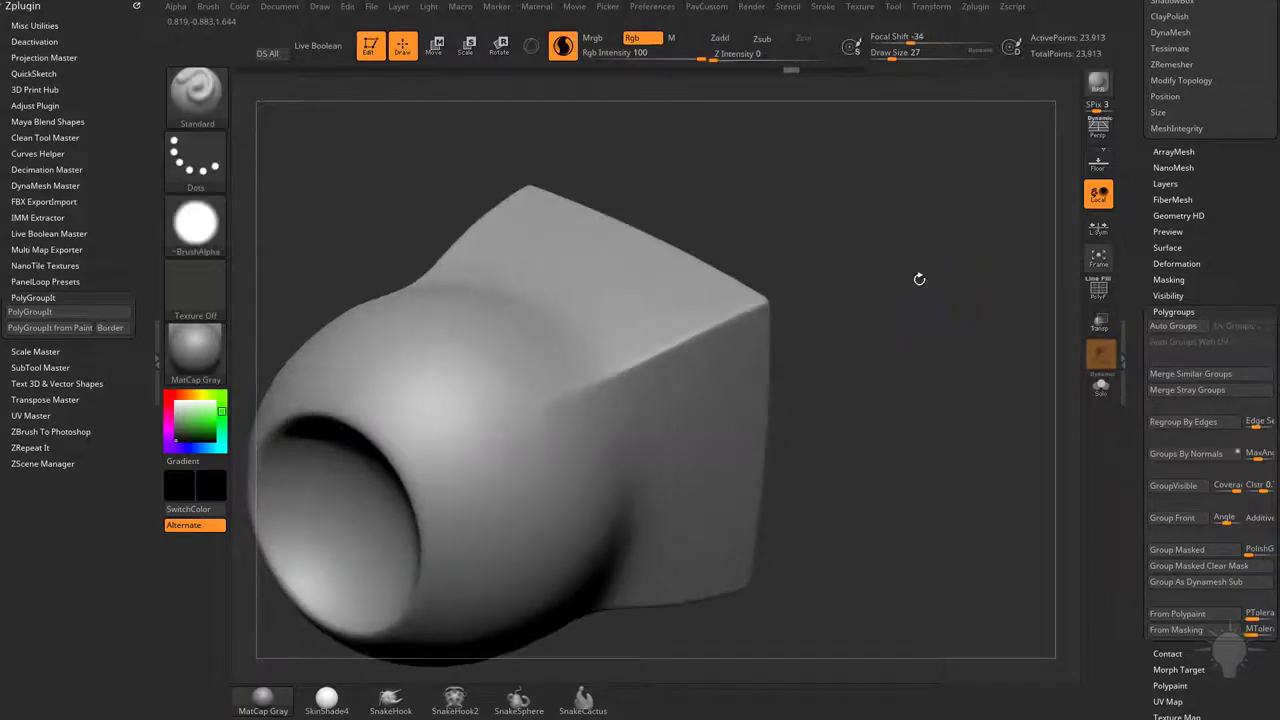
mouse_move(920, 277)
mouse_down()
mouse_move(894, 283)
mouse_move(994, 283)
mouse_move(974, 280)
mouse_move(997, 268)
mouse_up()
Paint a black stroke with draw size 23 from the hole's rim along the upper side edge, and undo it.
key(bracketleft)
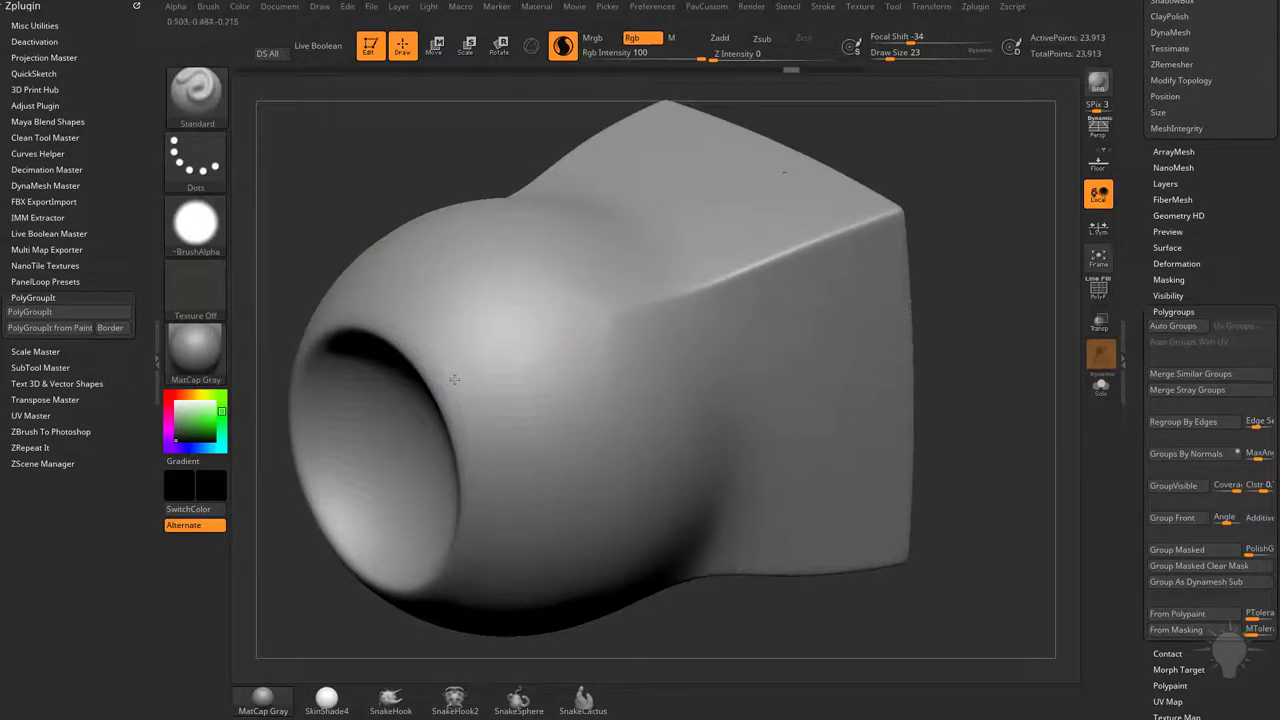
drag(454, 379, 872, 242)
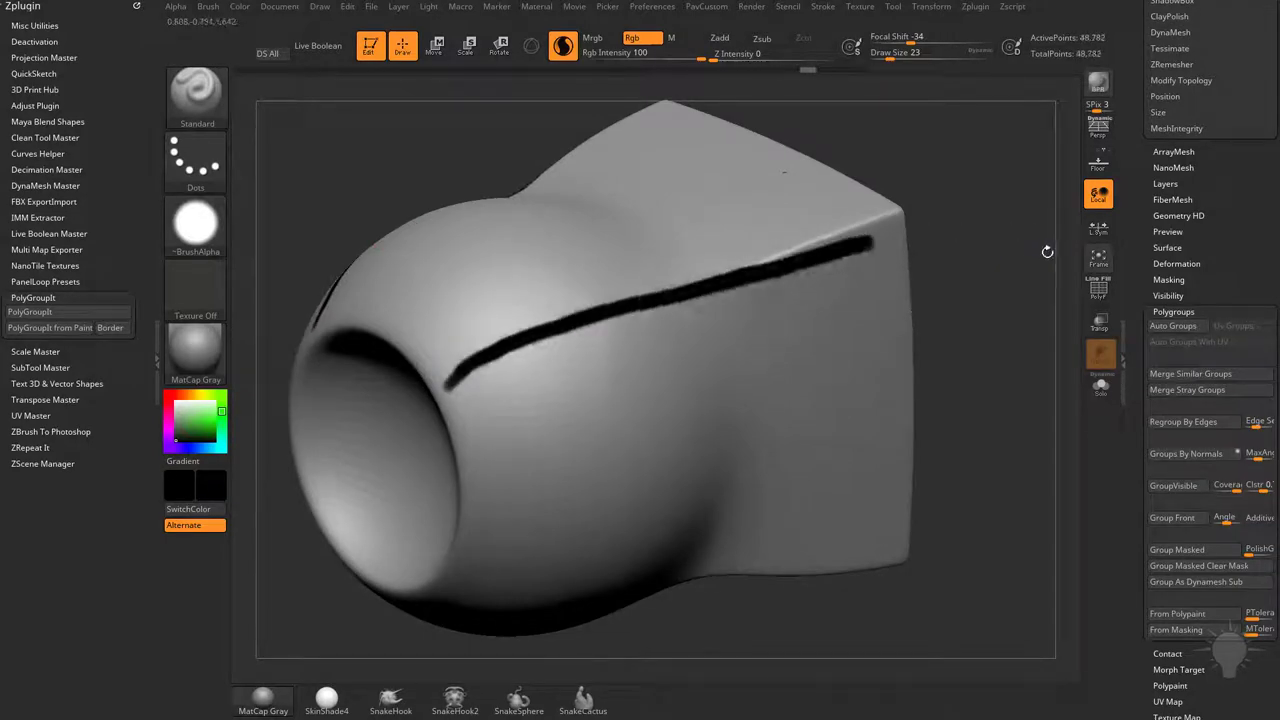
mouse_move(1047, 252)
mouse_down()
mouse_move(1019, 288)
mouse_move(976, 274)
mouse_up()
key(ctrl+z)
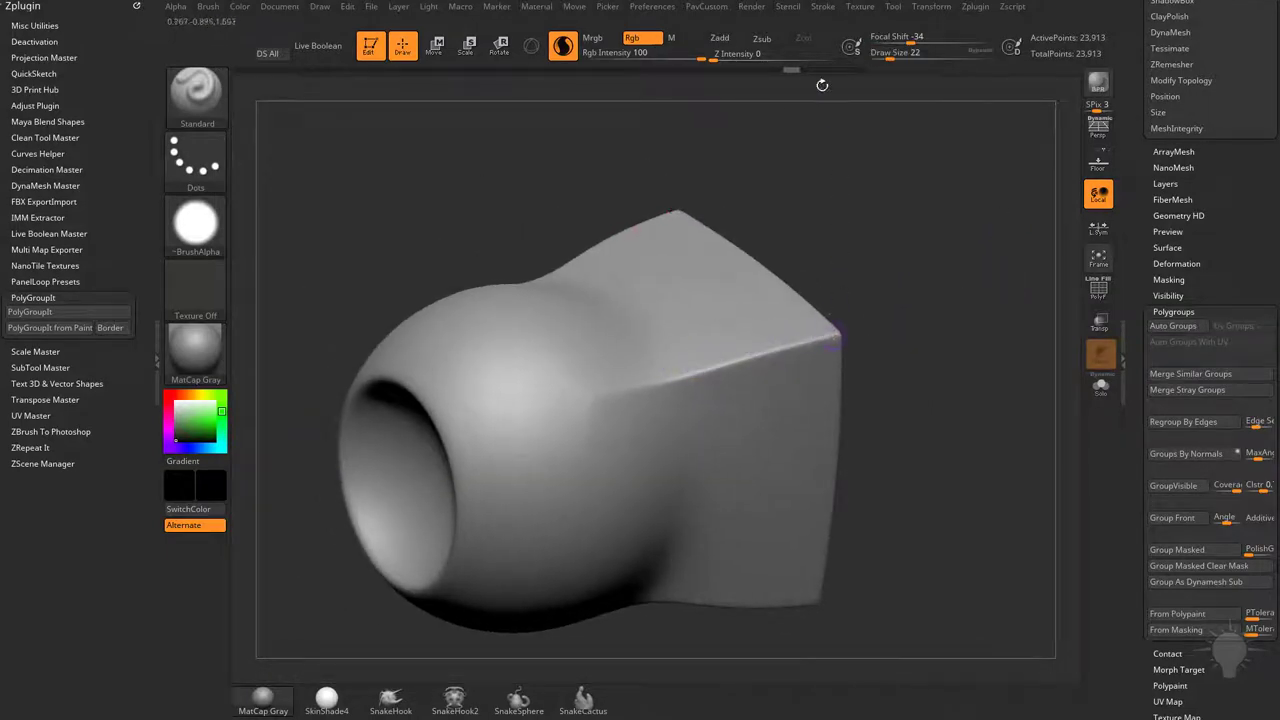
Turn on LazyMouse for the brush stroke and test it with a black stroke along the upper side edge, undoing the stroke.
click(828, 7)
click(857, 289)
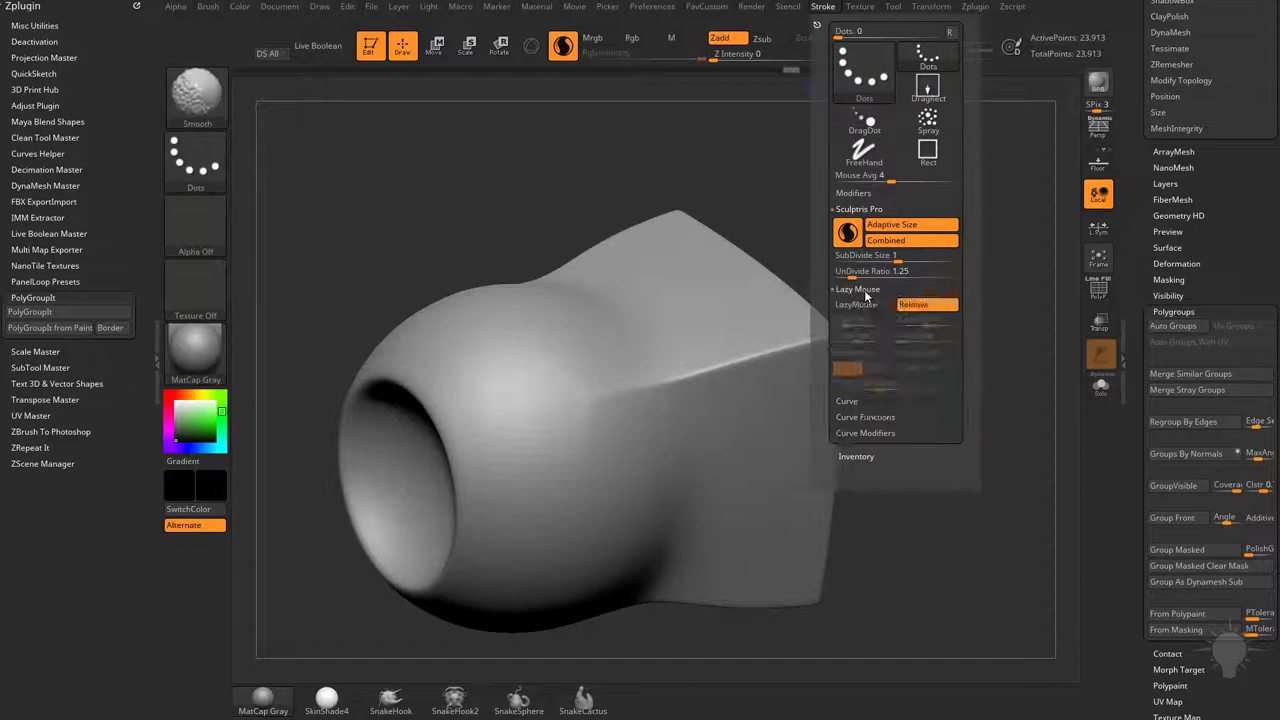
click(858, 304)
drag(906, 241, 894, 286)
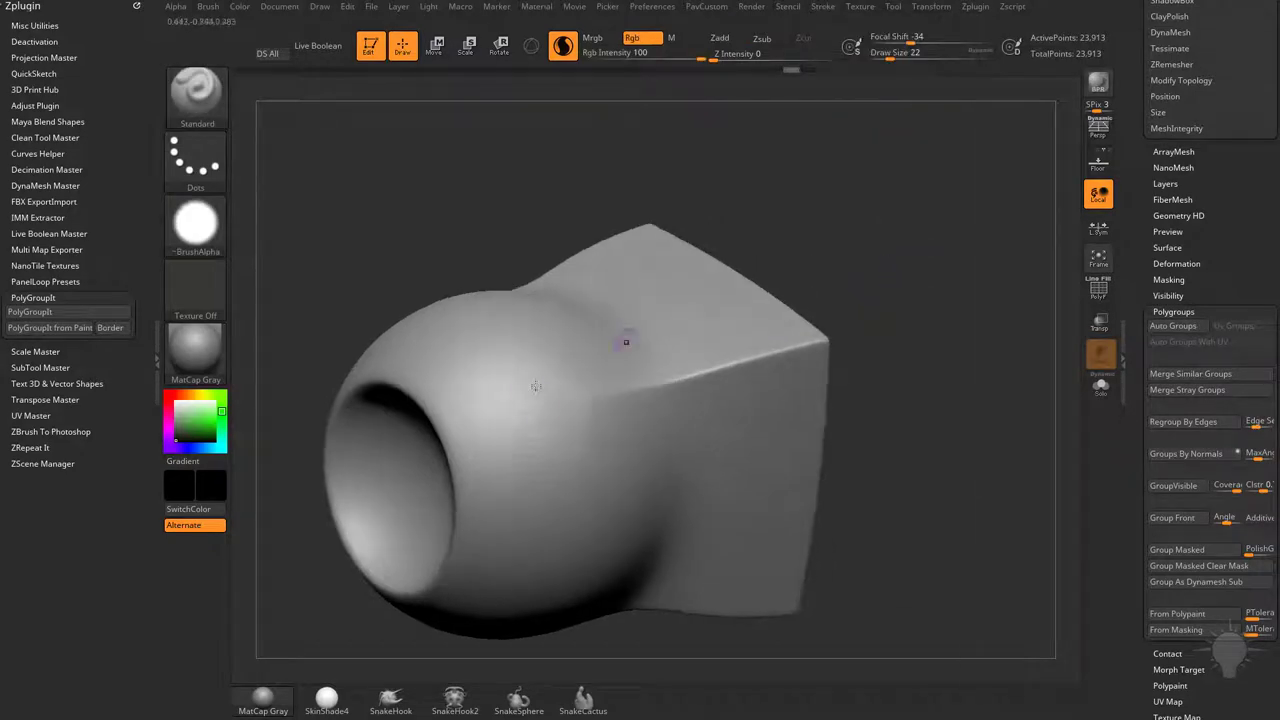
drag(452, 437, 740, 365)
key(ctrl+z)
Paint a black line with draw size 14 along the upper side edge and join the mirrored lines across the top.
key(5)
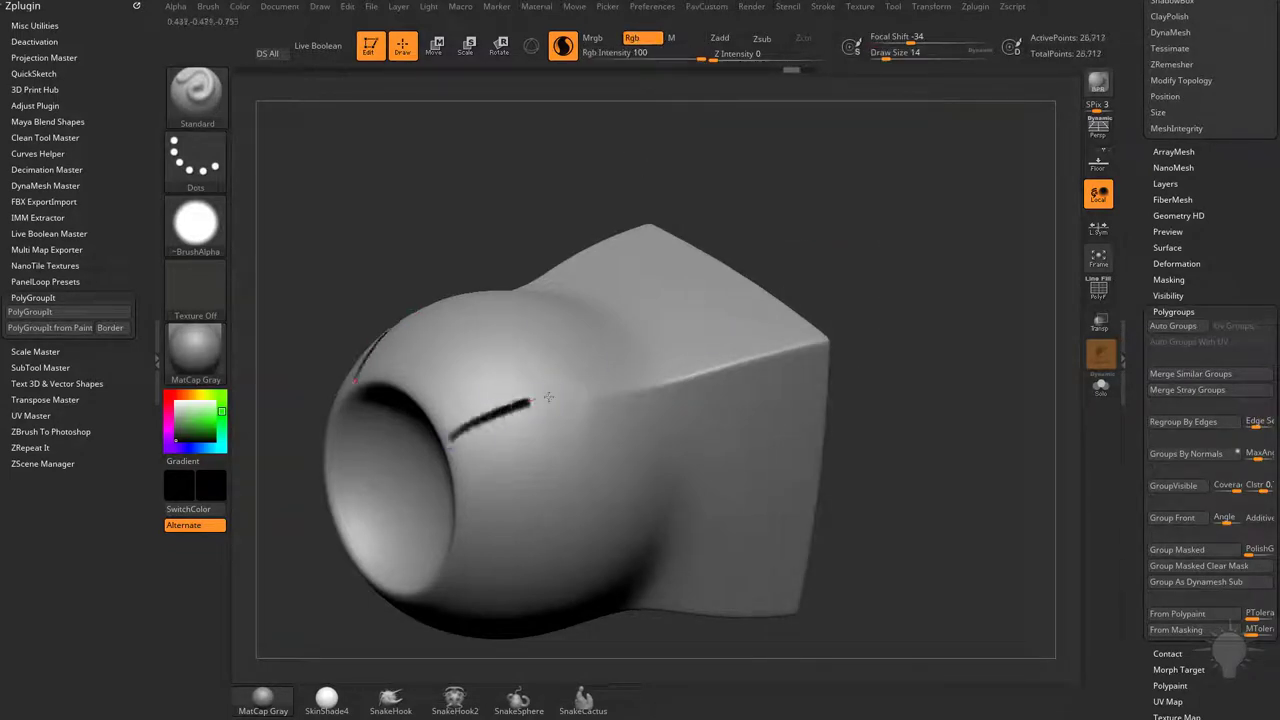
drag(636, 388, 716, 374)
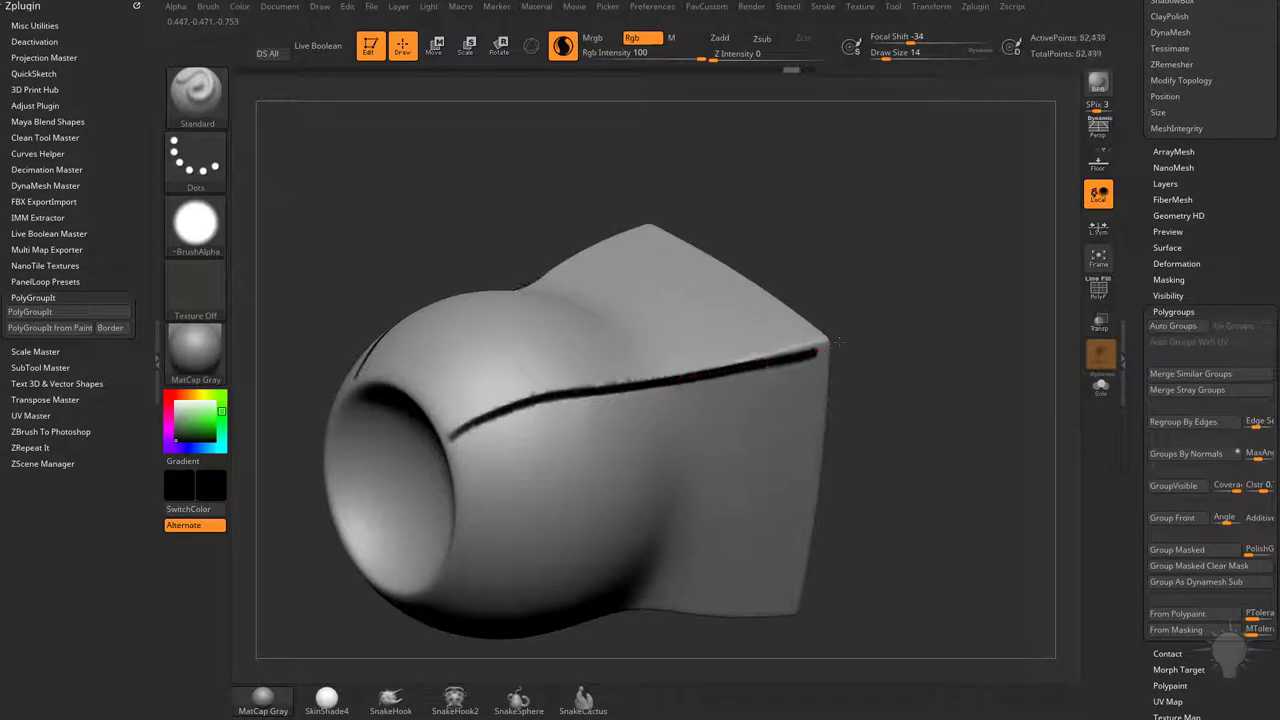
drag(839, 342, 749, 349)
key(ctrl+z)
drag(539, 409, 700, 372)
mouse_move(900, 300)
mouse_down()
mouse_move(975, 238)
mouse_move(736, 281)
mouse_up()
drag(422, 257, 516, 261)
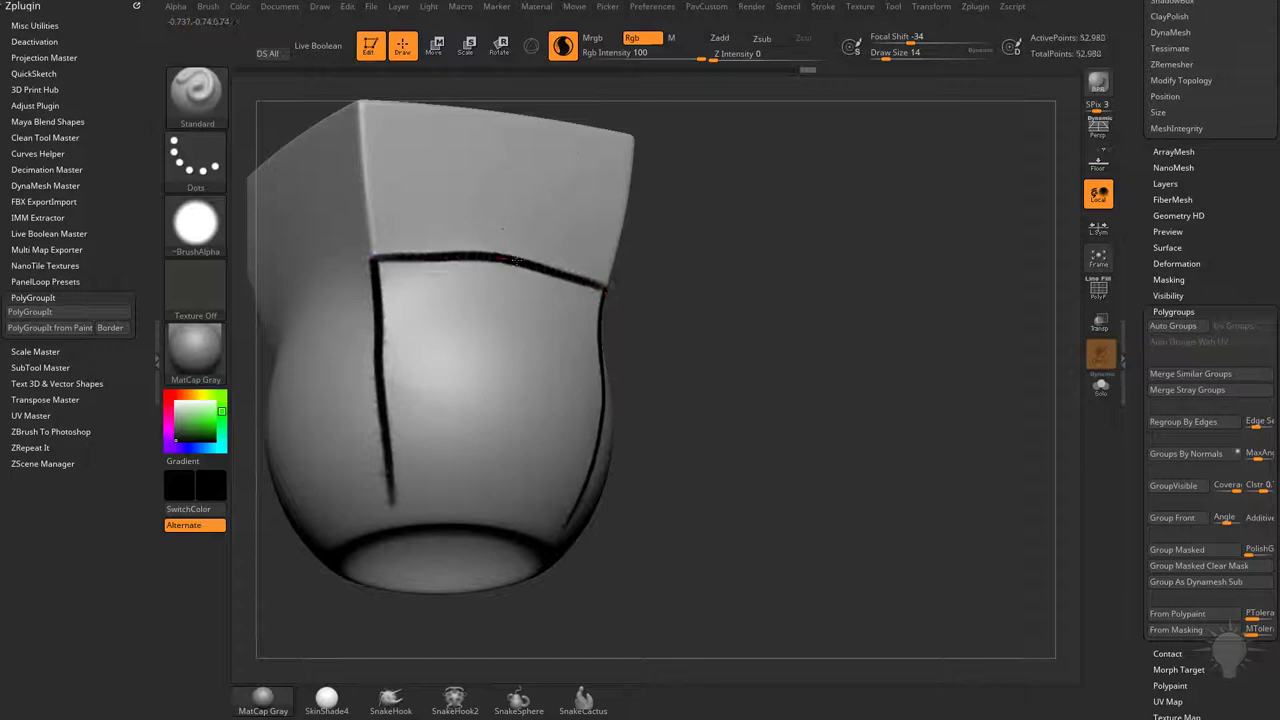
mouse_move(878, 326)
mouse_down()
mouse_move(886, 311)
mouse_move(764, 325)
mouse_up()
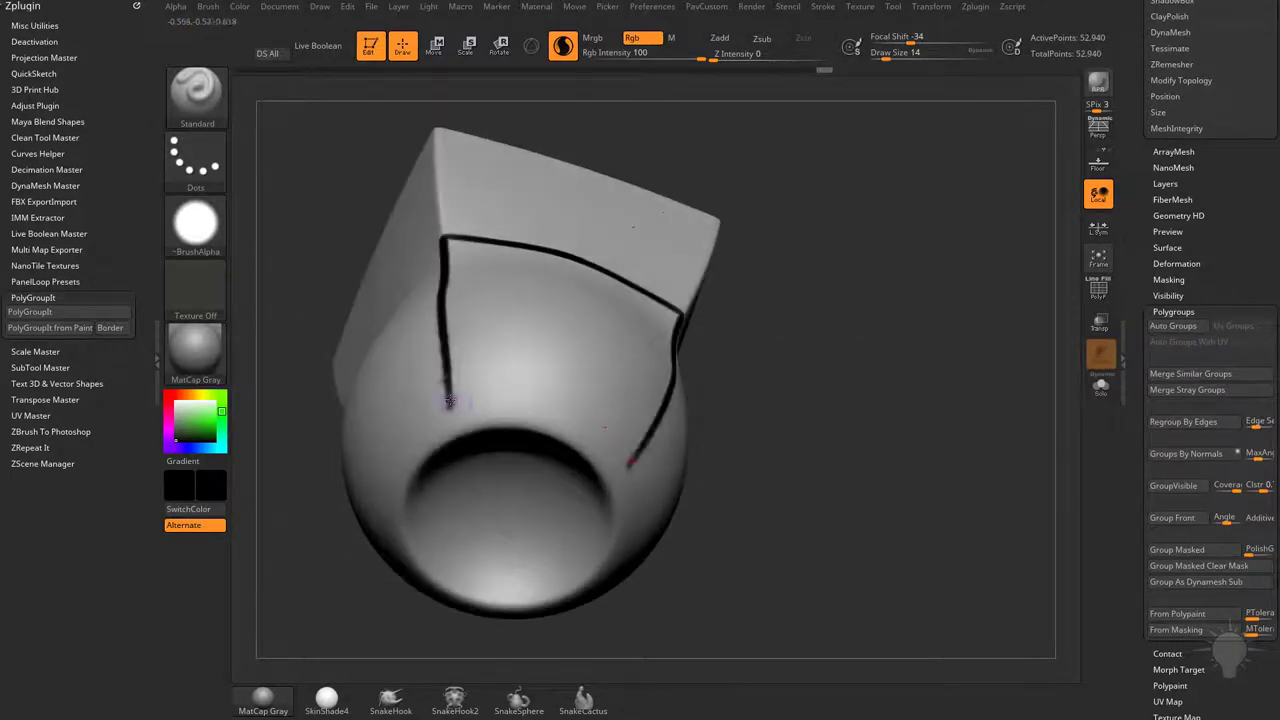
Outline a narrow band above the hole with a black cross line, short side extensions and a line along the upper rim.
drag(450, 400, 543, 428)
mouse_move(900, 330)
mouse_down()
mouse_move(760, 420)
mouse_move(900, 400)
mouse_up()
drag(434, 386, 438, 406)
drag(900, 400, 855, 395)
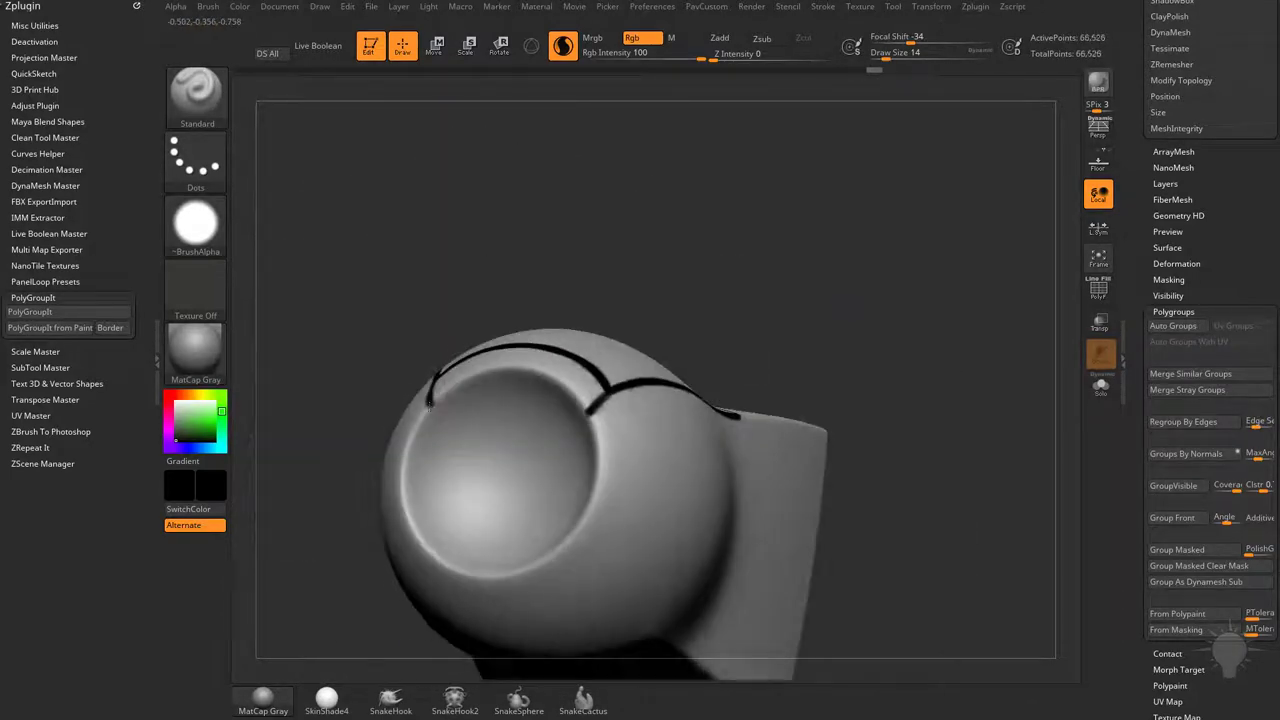
drag(430, 405, 589, 412)
drag(905, 320, 1043, 357)
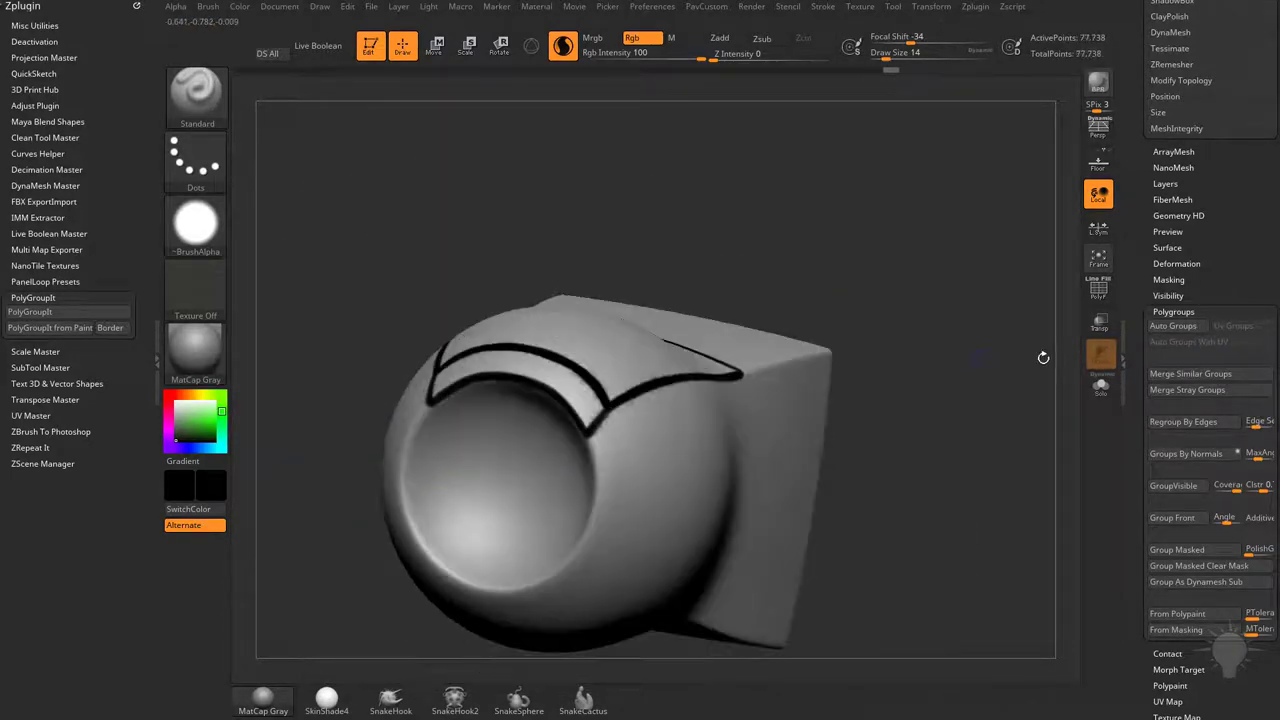
Mask the model with Mask By Cavity at intensity 100 and blur 2, and invert the mask.
click(1168, 280)
click(1178, 398)
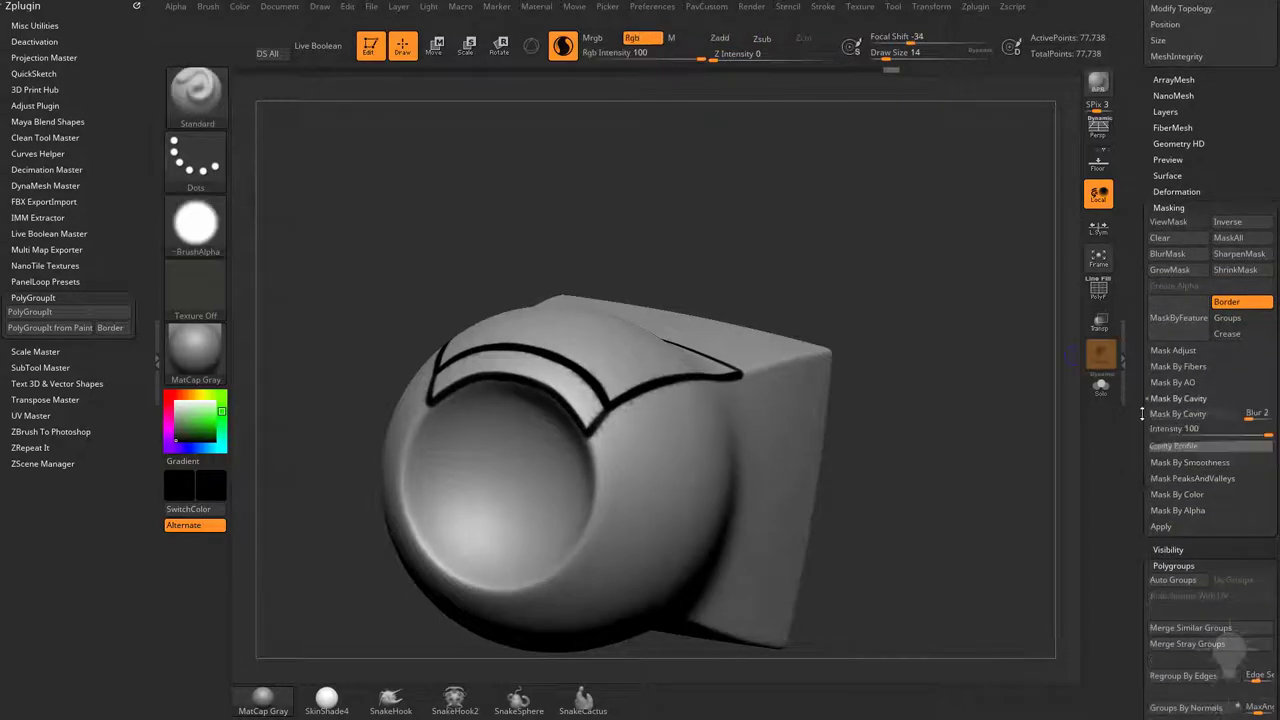
click(1177, 381)
drag(975, 425, 823, 466)
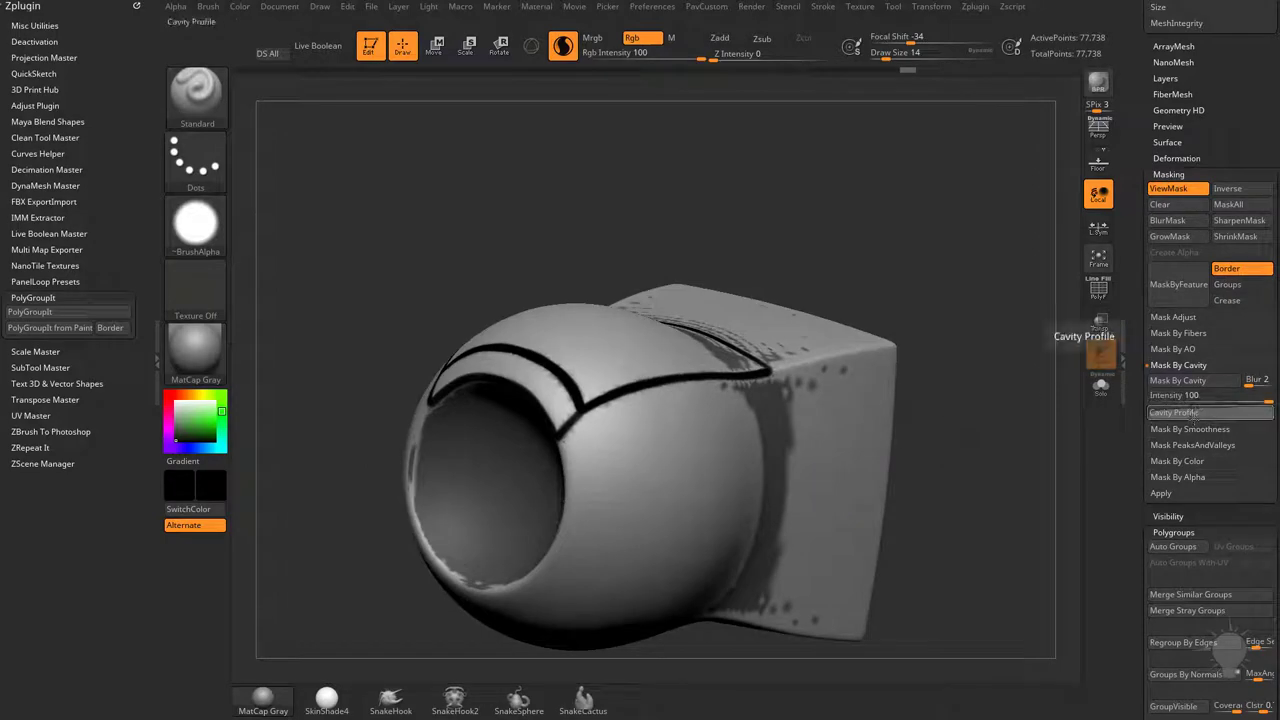
ctrl+click(986, 446)
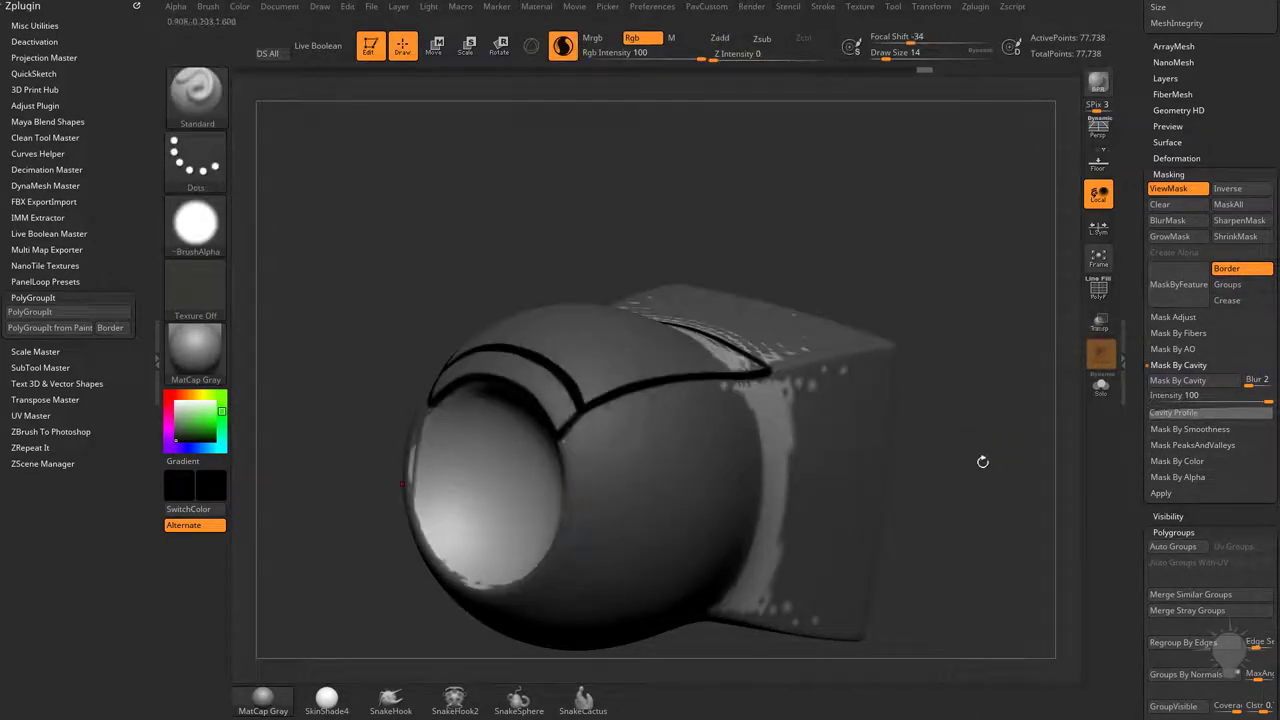
Try Mask PeaksAndValleys with PVRange 4 and PVCoverage 25, clear the mask and open the Mask By AO settings.
click(1180, 445)
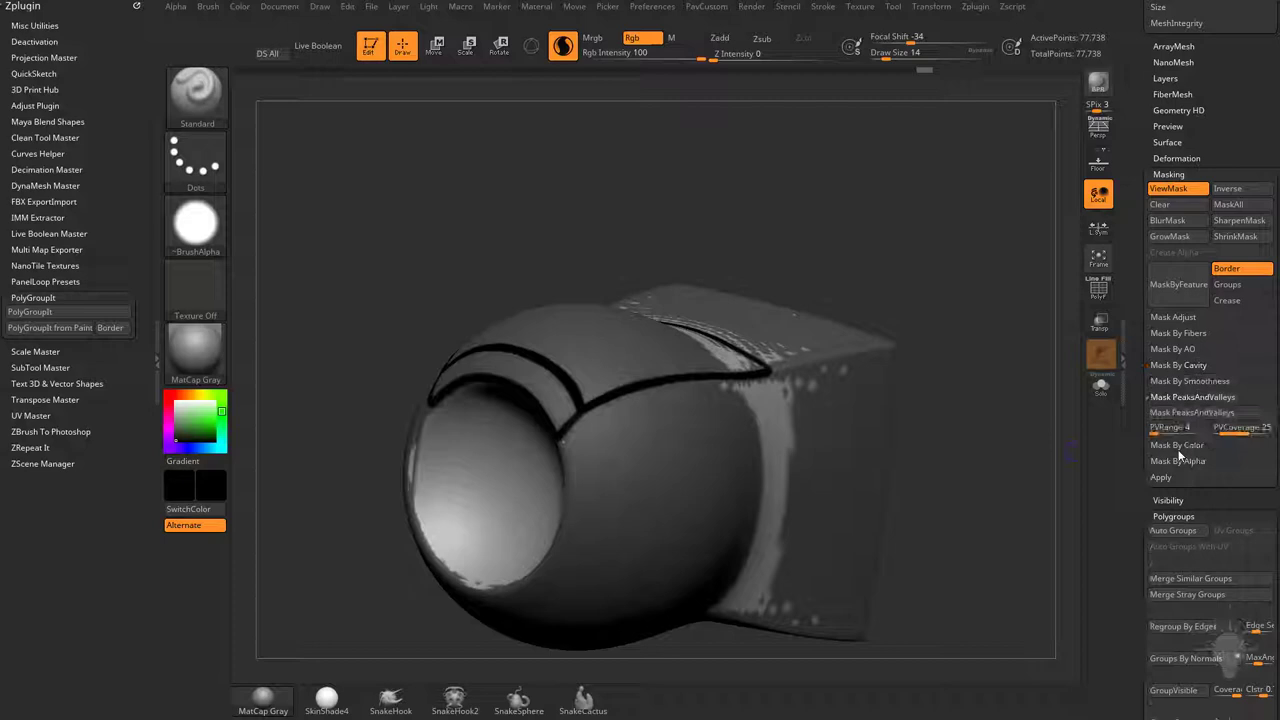
click(1186, 427)
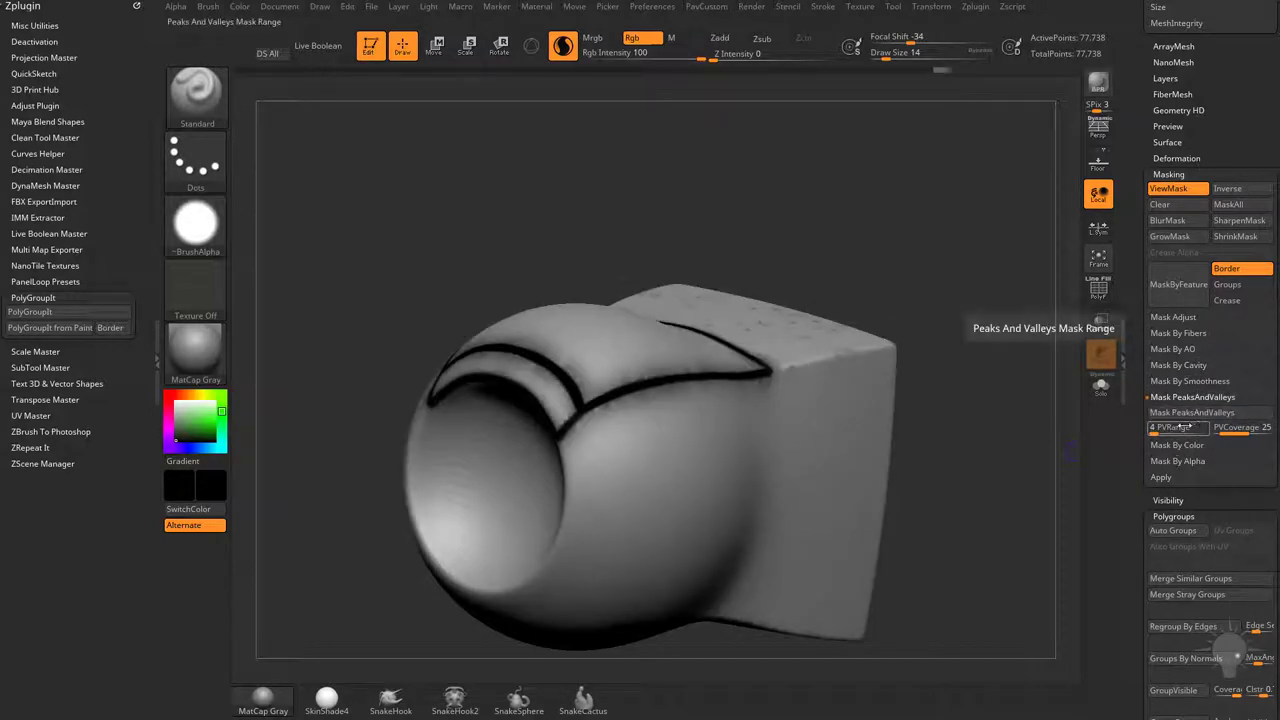
click(1177, 349)
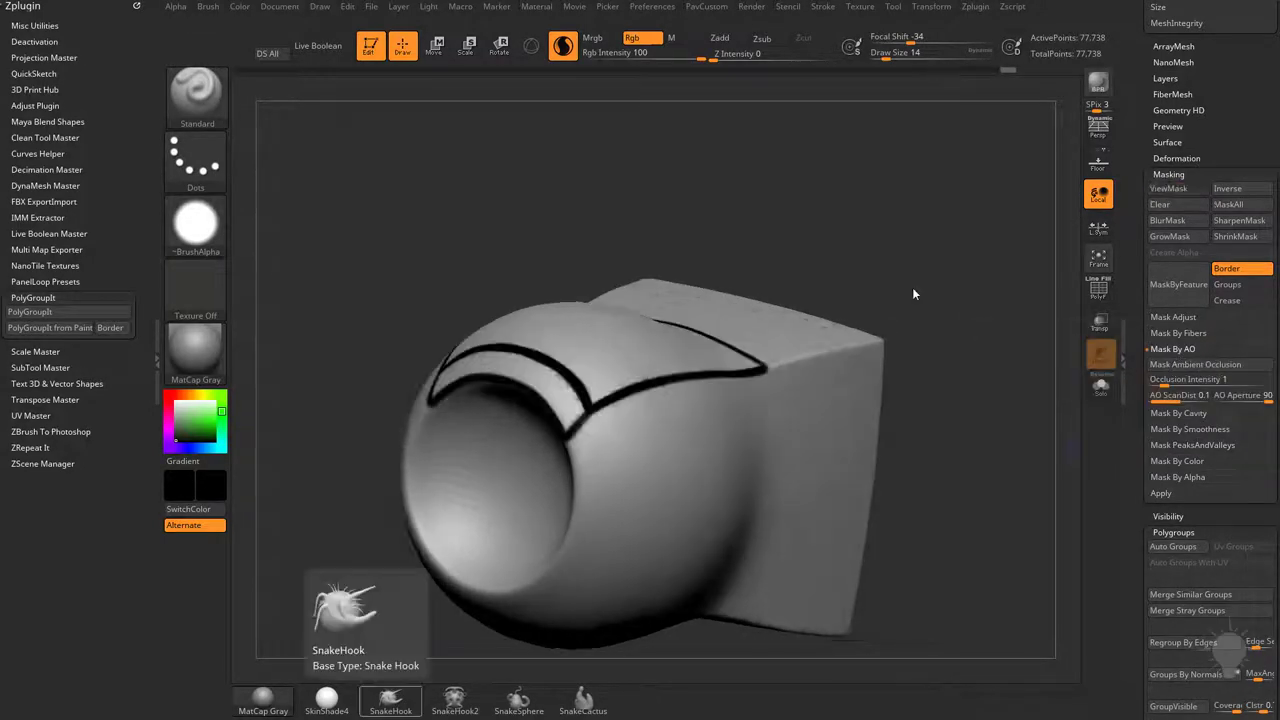
Complete the black line around the hole's rim and paint panel lines along the box's upper edges, down the sides and along the underside.
drag(893, 241, 600, 392)
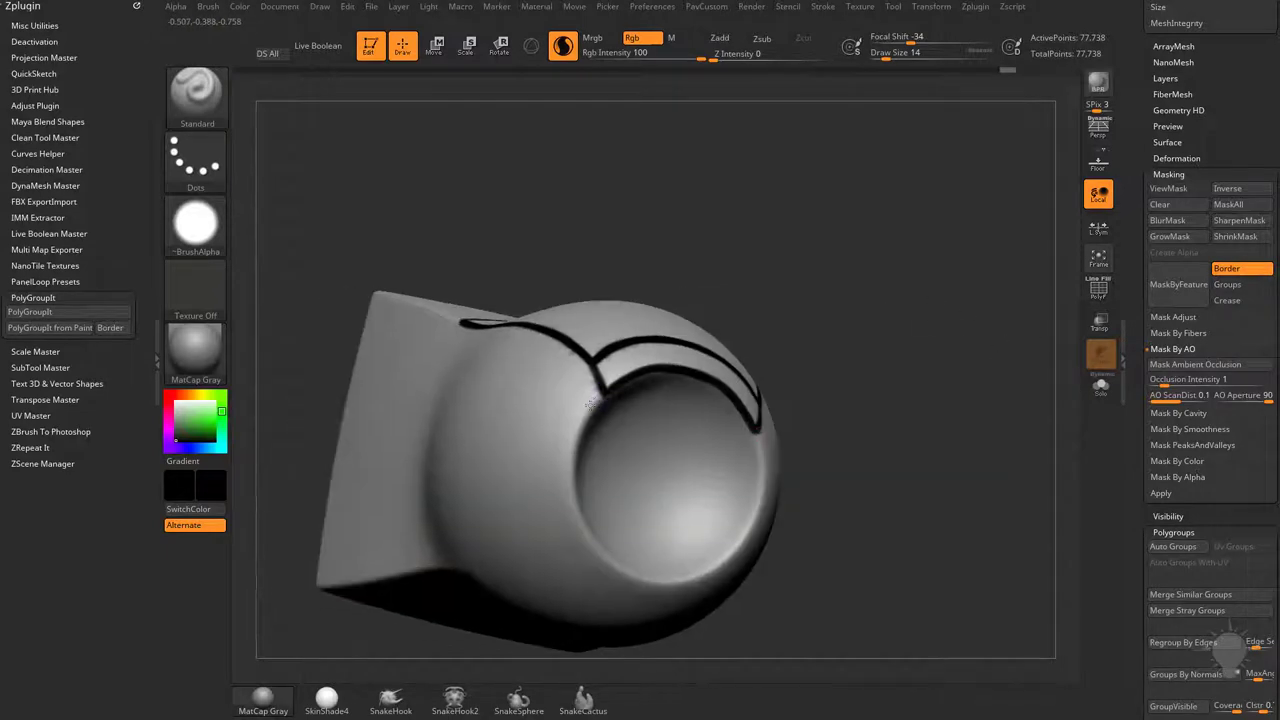
drag(573, 500, 590, 542)
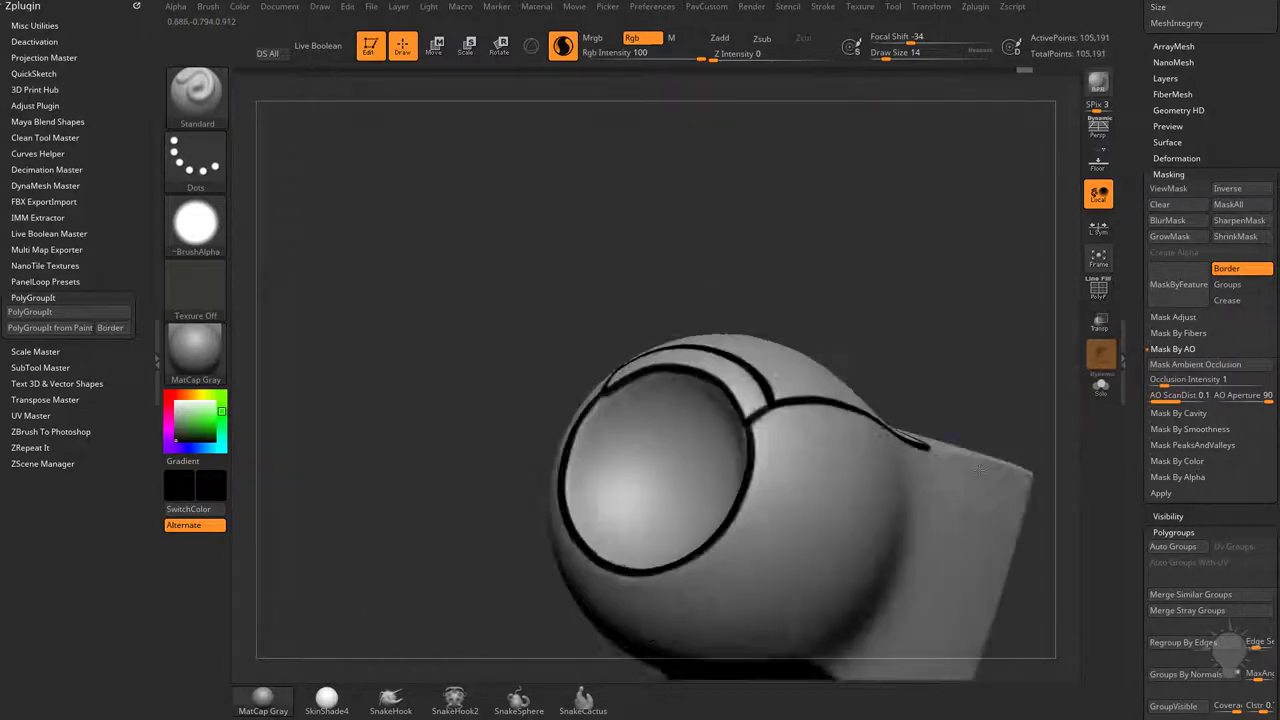
mouse_move(1000, 400)
mouse_down()
mouse_move(975, 340)
mouse_move(975, 233)
mouse_up()
drag(525, 340, 593, 427)
mouse_move(950, 250)
mouse_down()
mouse_move(991, 320)
mouse_move(1010, 260)
mouse_up()
drag(662, 380, 691, 457)
drag(940, 400, 980, 330)
drag(670, 346, 571, 443)
drag(940, 380, 970, 400)
mouse_move(542, 451)
mouse_down()
mouse_move(586, 499)
mouse_move(988, 417)
mouse_move(896, 453)
mouse_move(980, 340)
mouse_up()
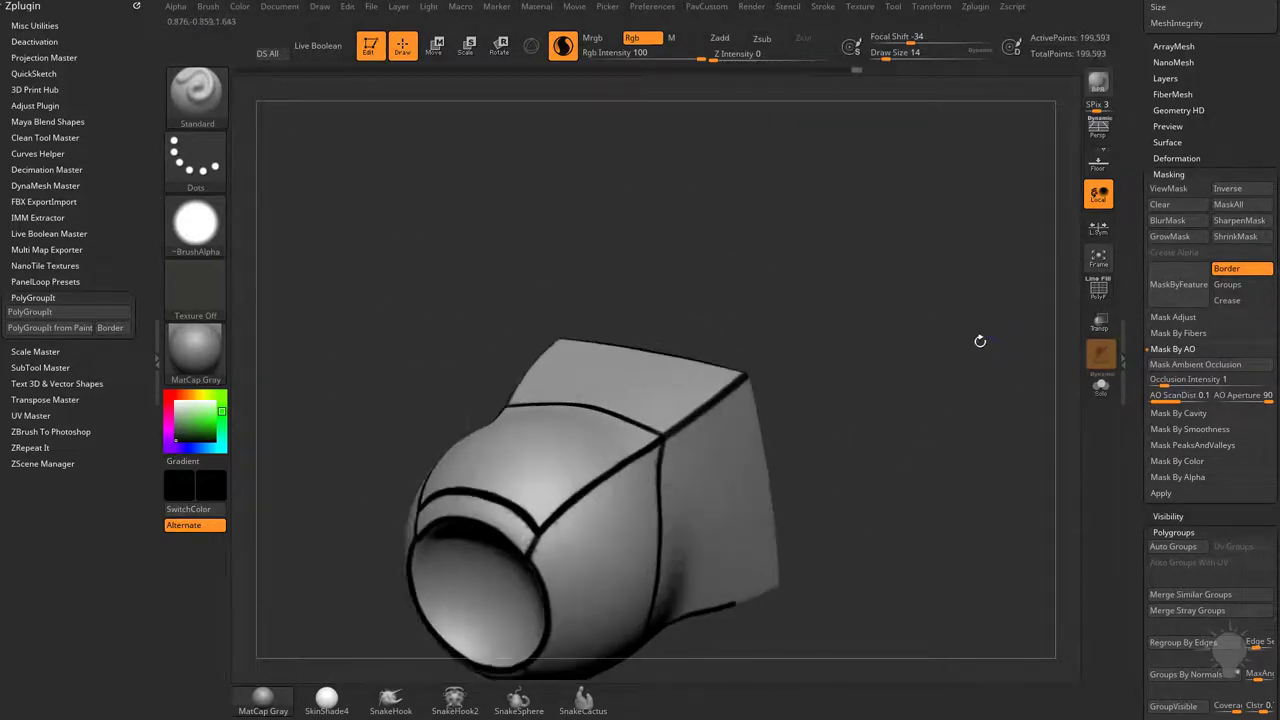
Assign the star-shaped Alpha 10 to the MaskPen brush and try a freehand mask stroke on the side of the box.
ctrl+click(197, 97)
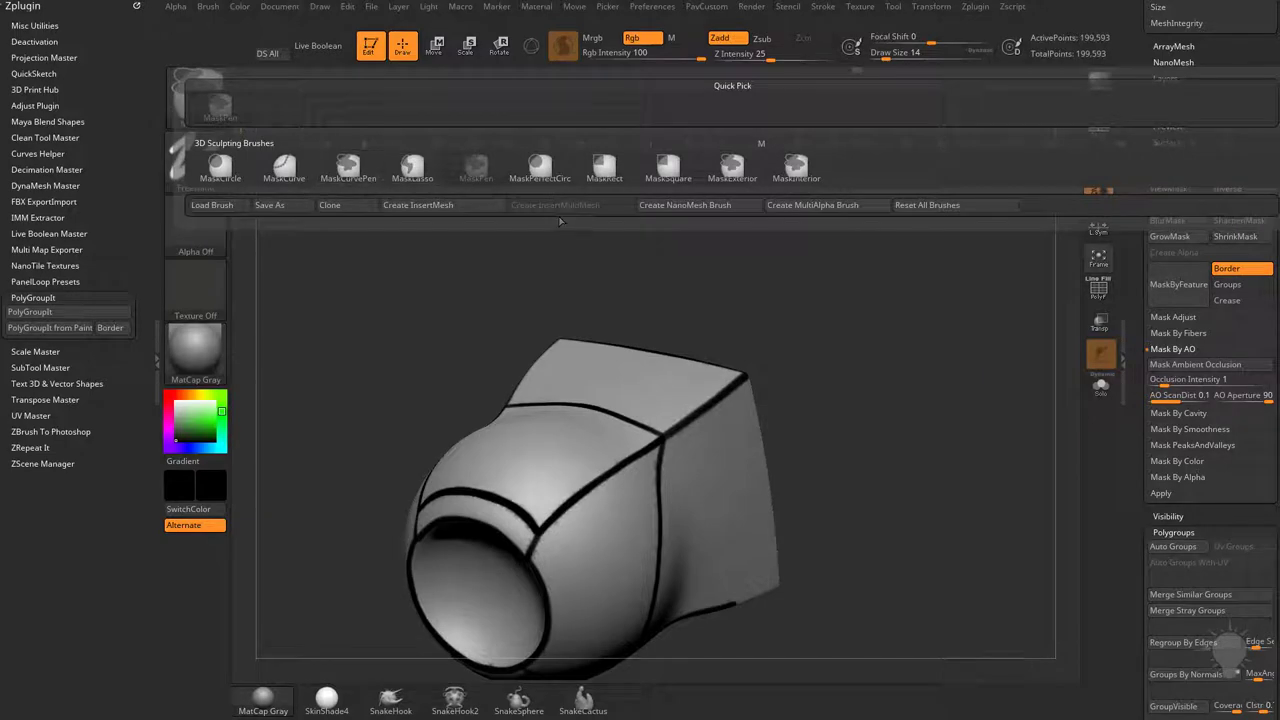
click(190, 240)
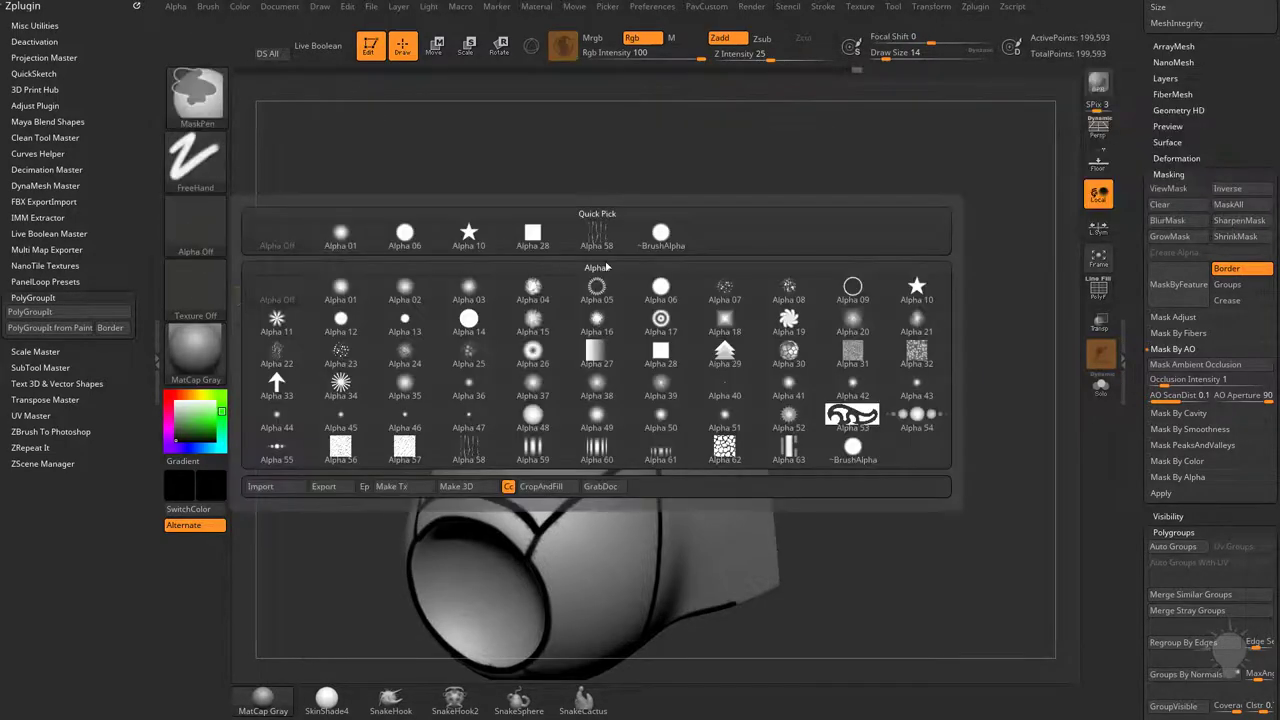
click(914, 290)
drag(929, 403, 866, 400)
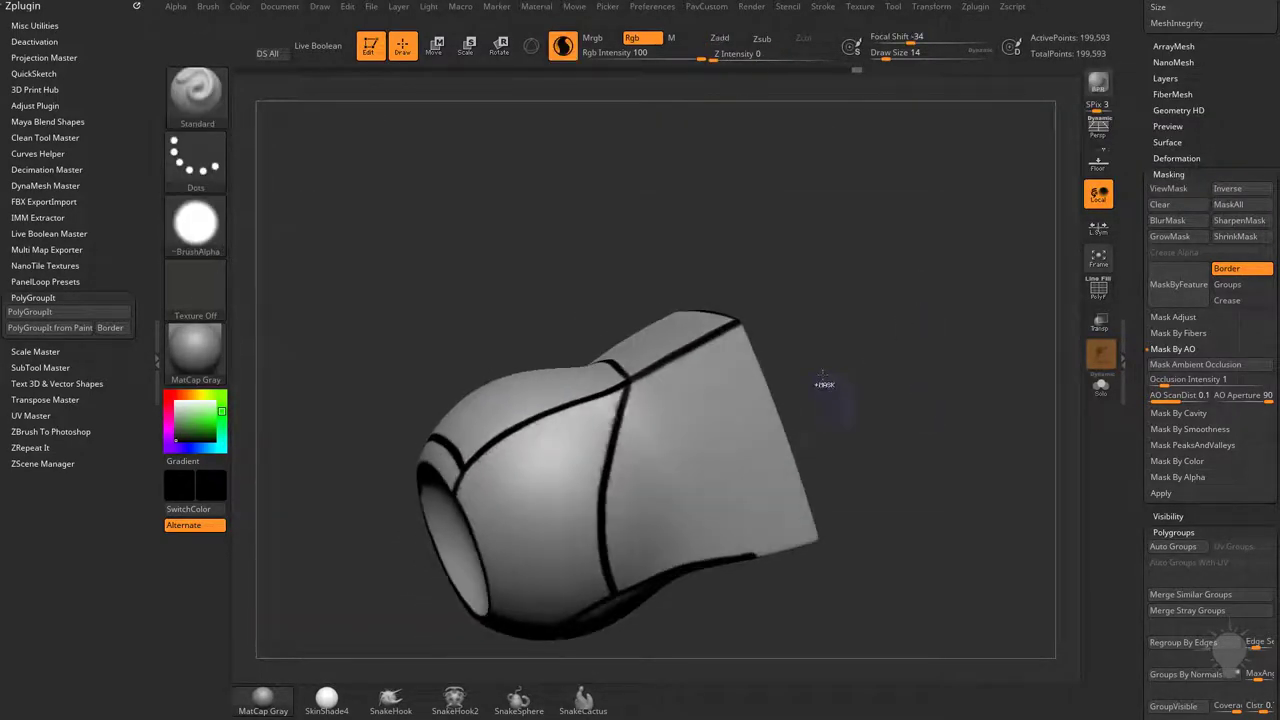
ctrl+drag(911, 444, 760, 515)
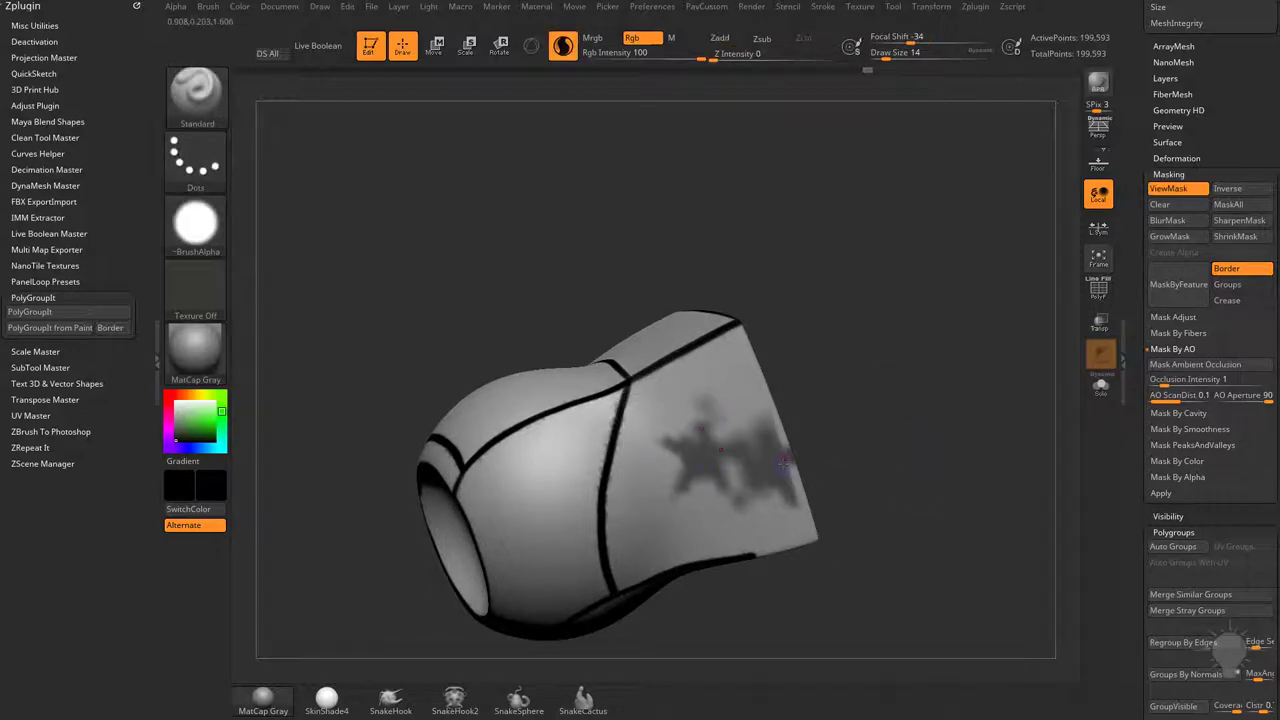
Try single star masks on the rounded side panel and the neighbouring box side, and remove them again.
drag(890, 396, 809, 396)
ctrl+drag(550, 505, 586, 542)
ctrl+drag(675, 510, 722, 510)
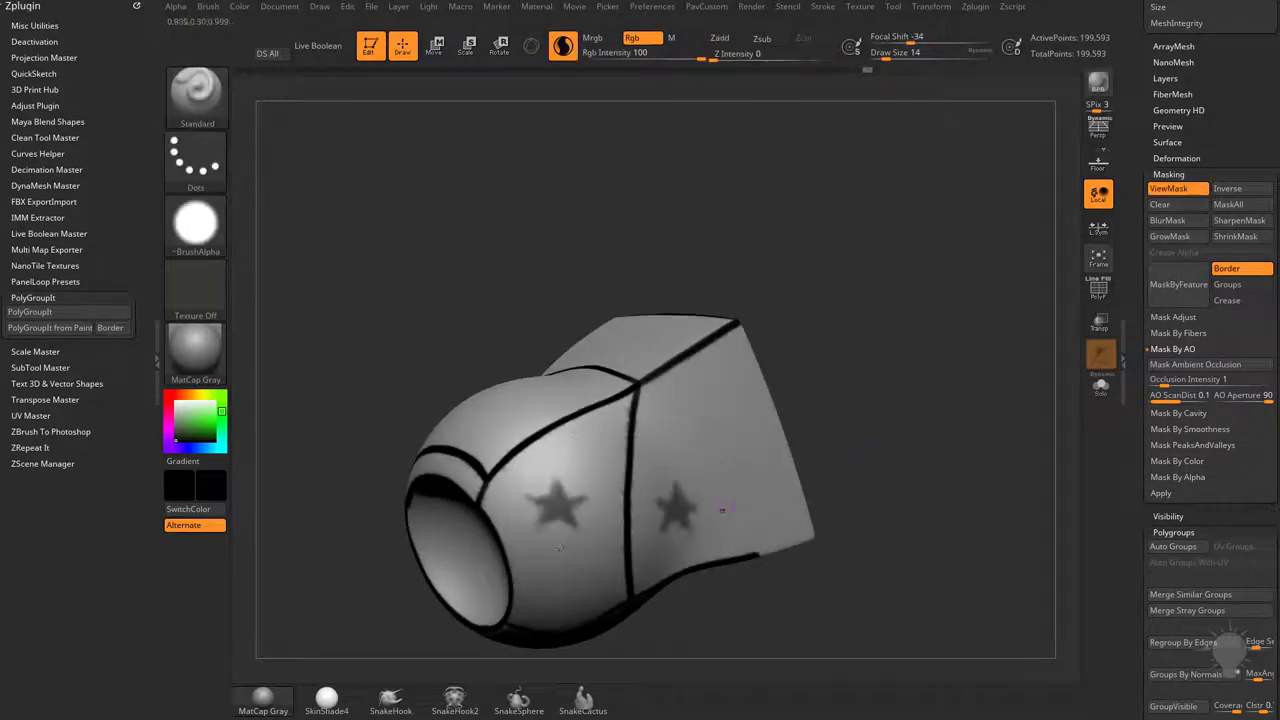
key(ctrl+h)
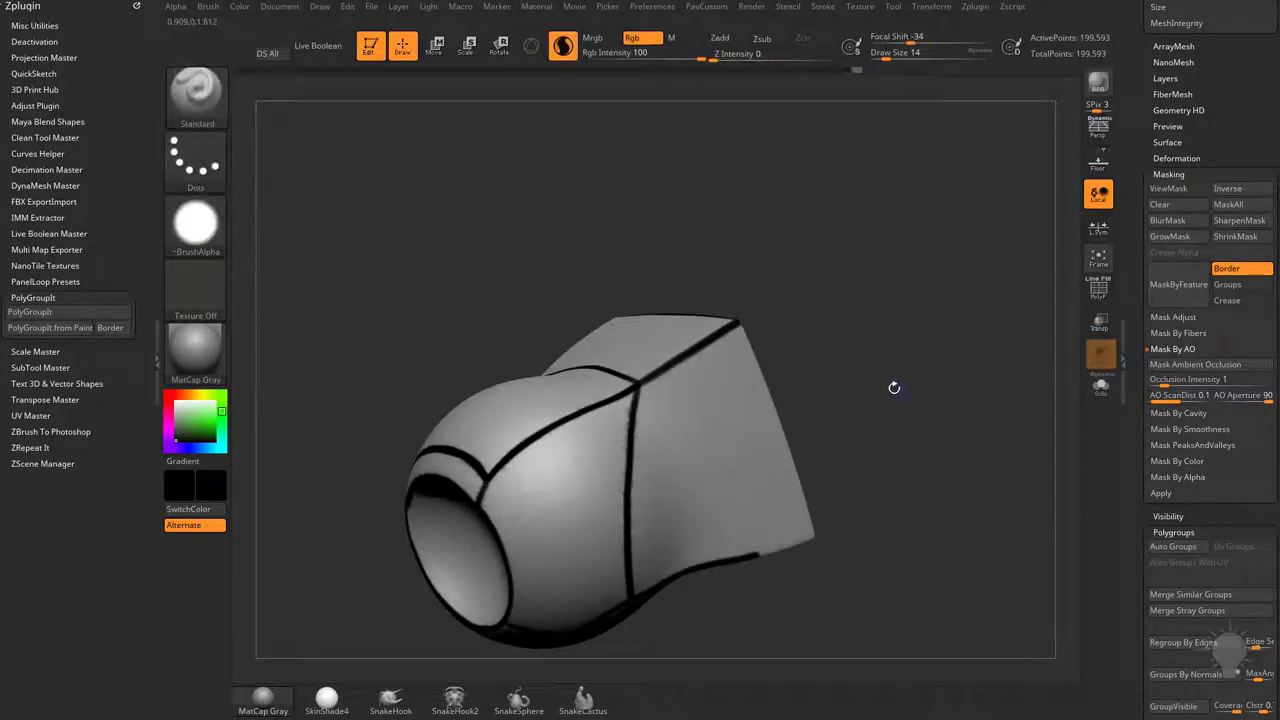
Set the draw size to 35 and densify the rounded side panel with Sculptris Pro Smooth strokes, checking the mesh in wireframe.
mouse_move(895, 285)
alt+mouse_down()
mouse_move(920, 331)
mouse_move(945, 279)
alt+mouse_up()
key(s)
drag(940, 297, 951, 297)
key(shift+f)
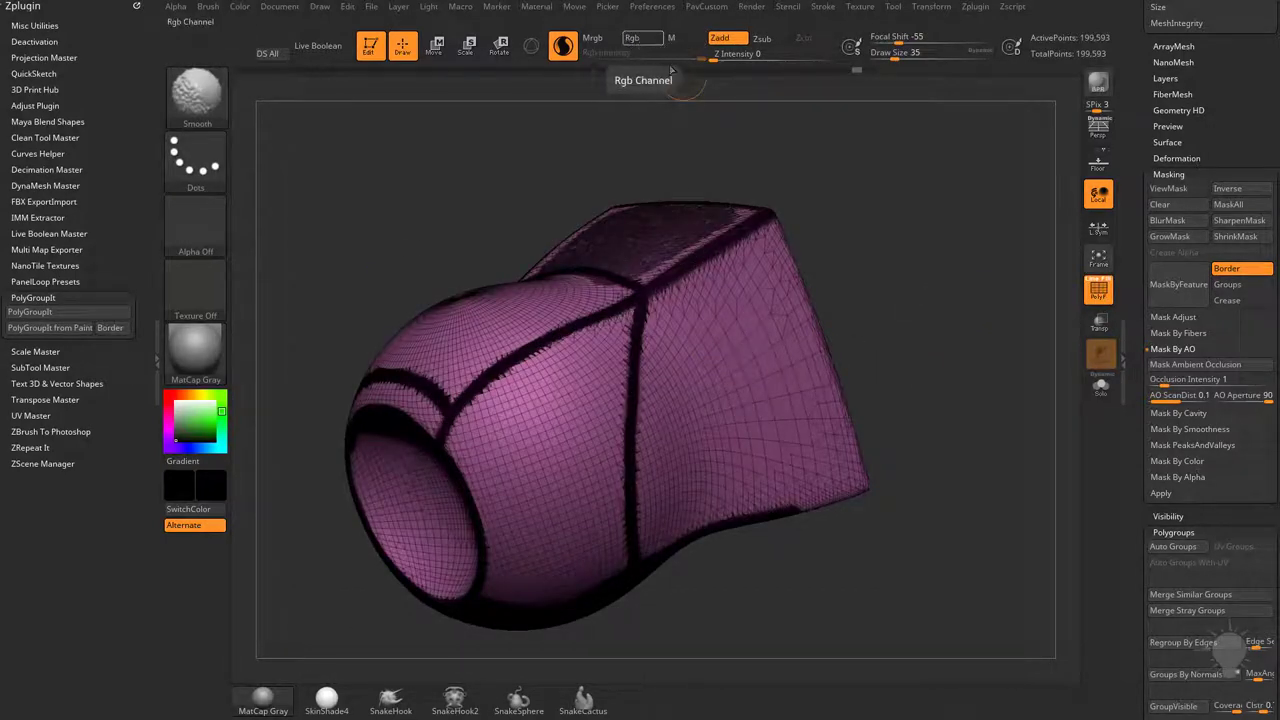
mouse_move(588, 450)
mouse_down()
mouse_move(505, 435)
mouse_move(535, 395)
mouse_move(520, 540)
mouse_move(577, 540)
mouse_up()
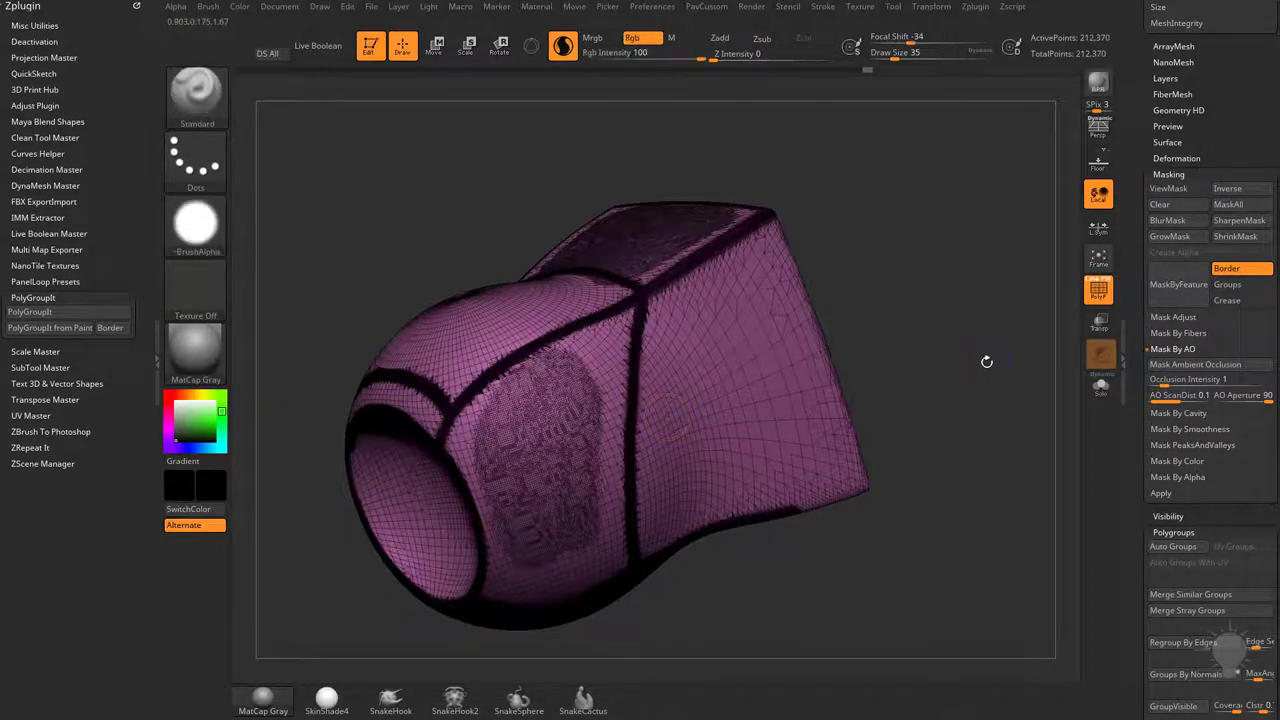
key(shift+f)
Mask a star in the densified area of the rounded side panel and invert the mask.
key(ctrl)
mouse_move(601, 465)
ctrl+mouse_down()
mouse_move(574, 486)
mouse_move(585, 499)
ctrl+mouse_up()
shift+drag(995, 349, 1004, 311)
drag(957, 369, 914, 291)
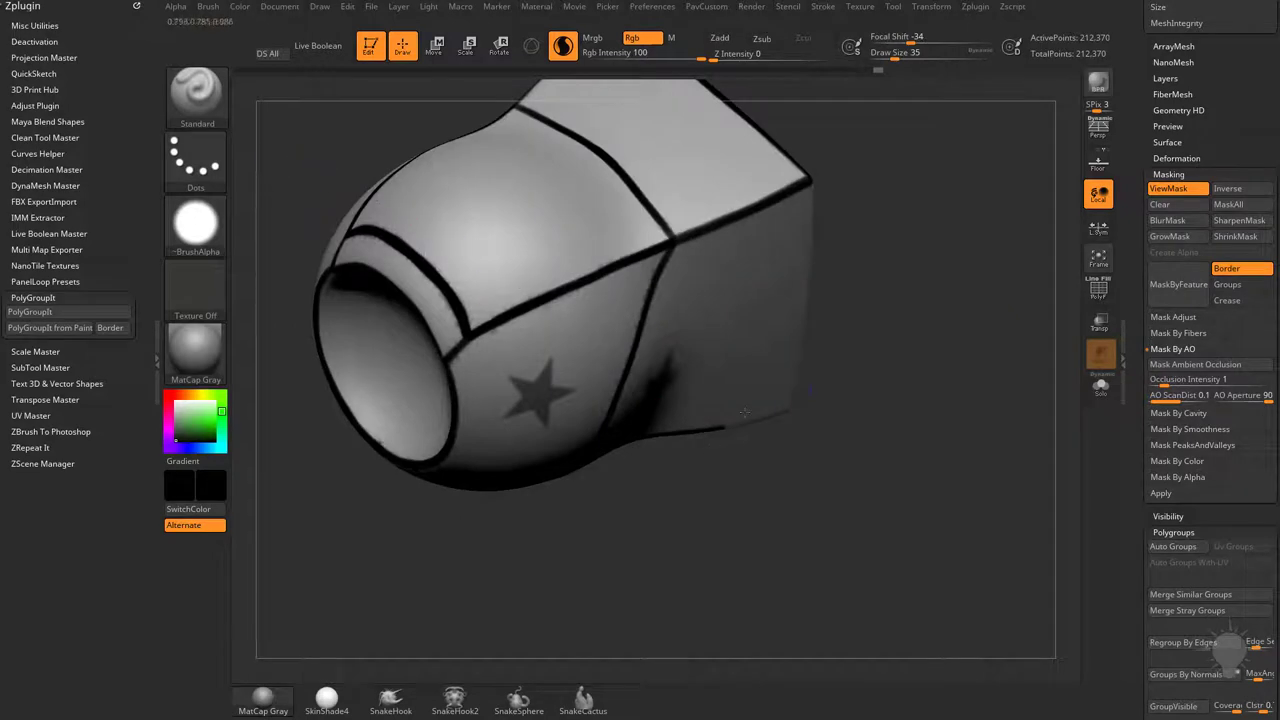
shift+drag(880, 395, 1071, 394)
mouse_move(986, 340)
ctrl+mouse_down()
mouse_move(1024, 375)
mouse_move(572, 452)
ctrl+mouse_up()
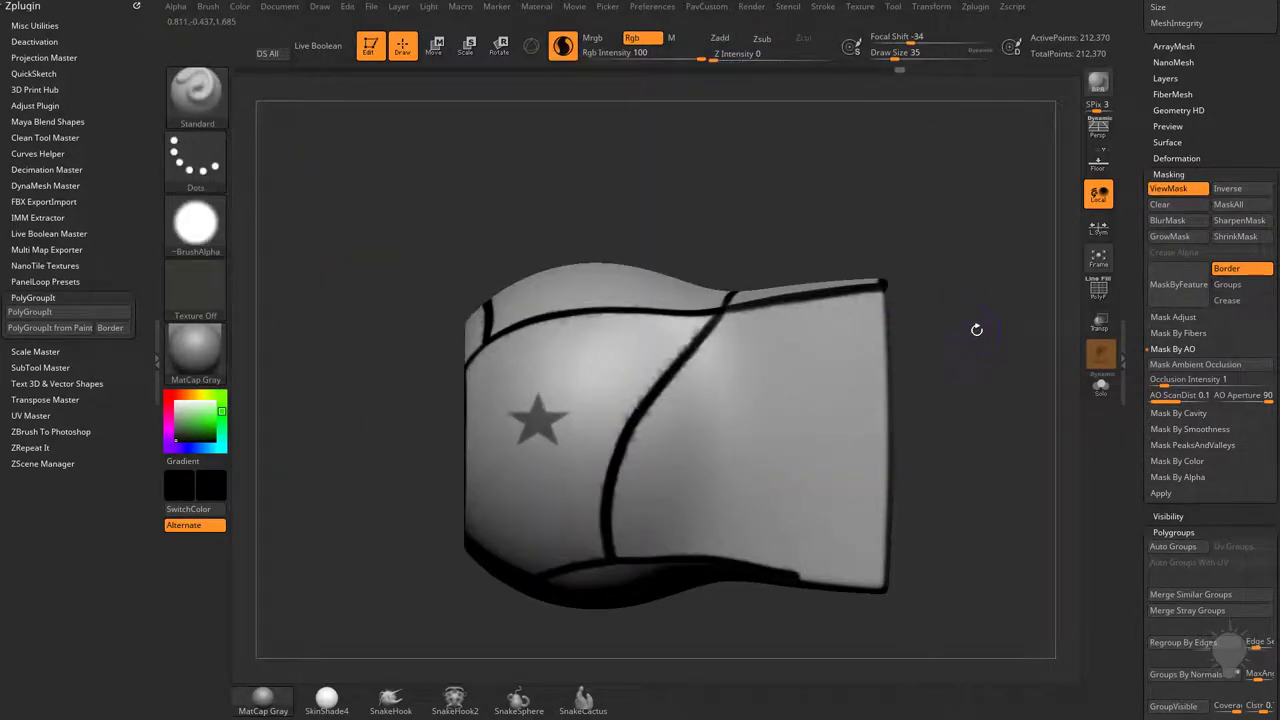
ctrl+click(973, 347)
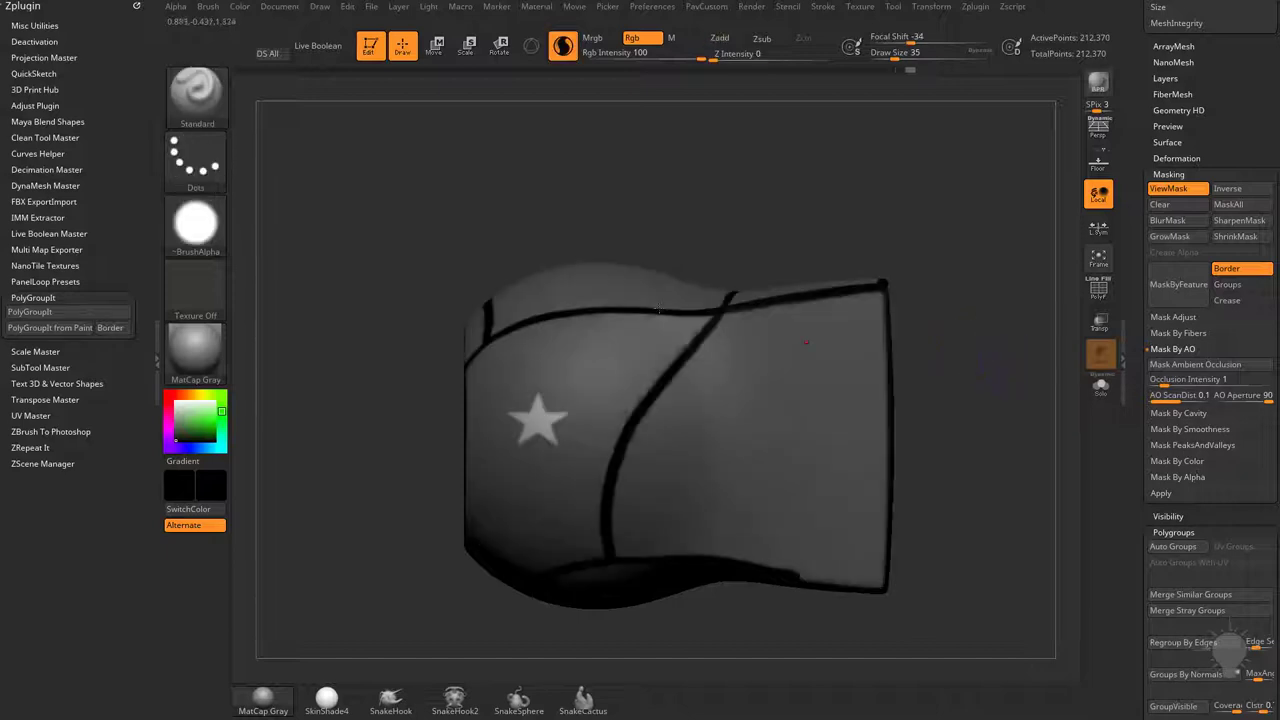
Fill the unmasked star with black and clear the mask.
click(240, 7)
click(281, 292)
ctrl+drag(971, 371, 506, 377)
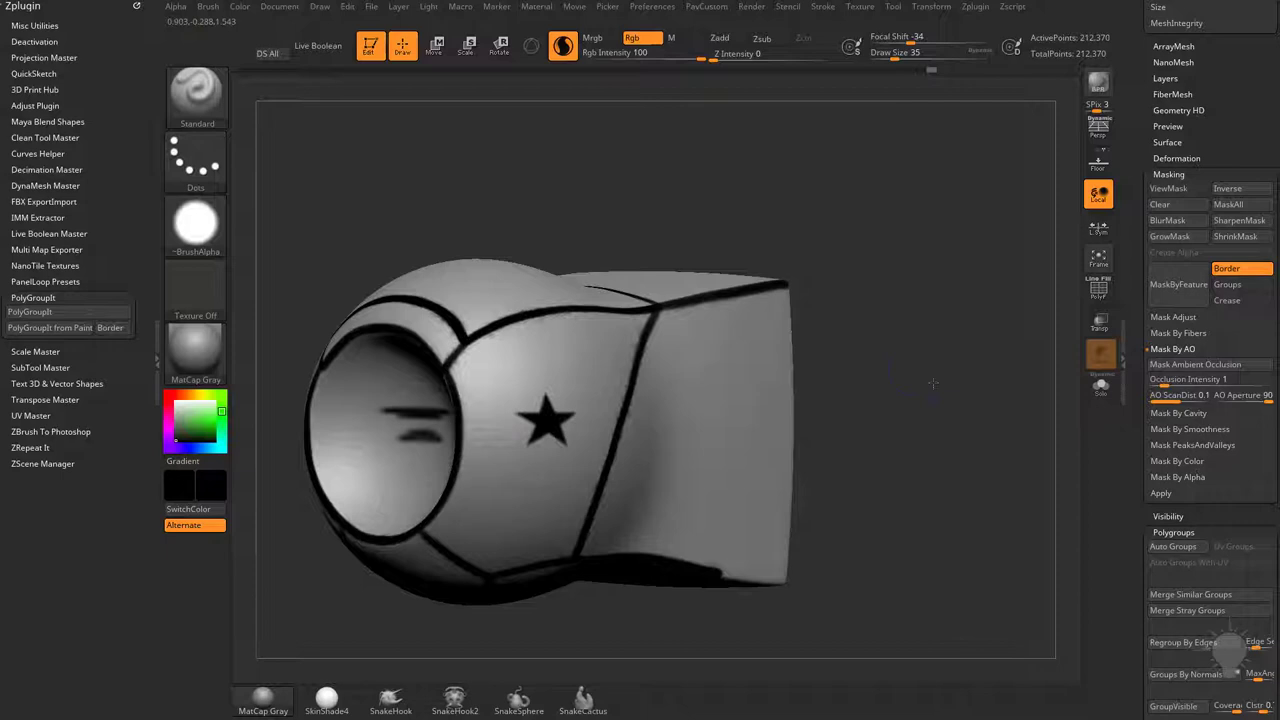
Paint over the stray black marks inside the round hole.
drag(932, 383, 645, 437)
drag(627, 331, 560, 430)
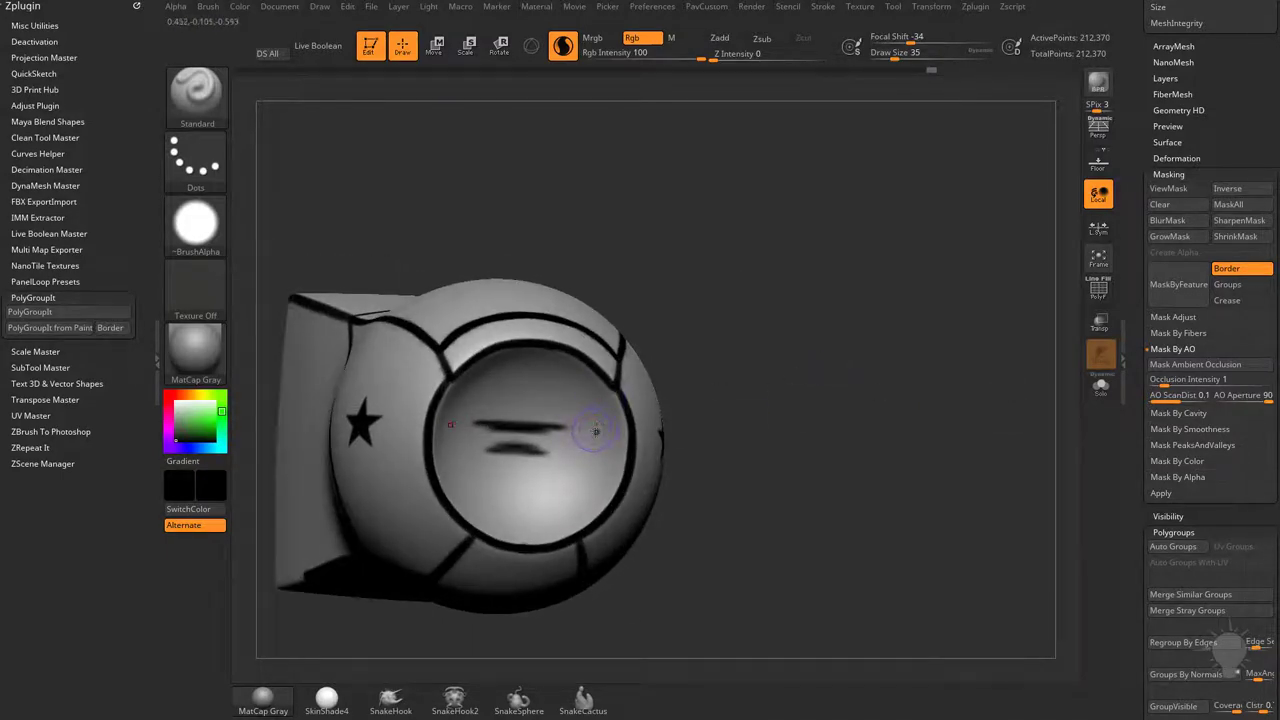
alt+drag(657, 386, 733, 384)
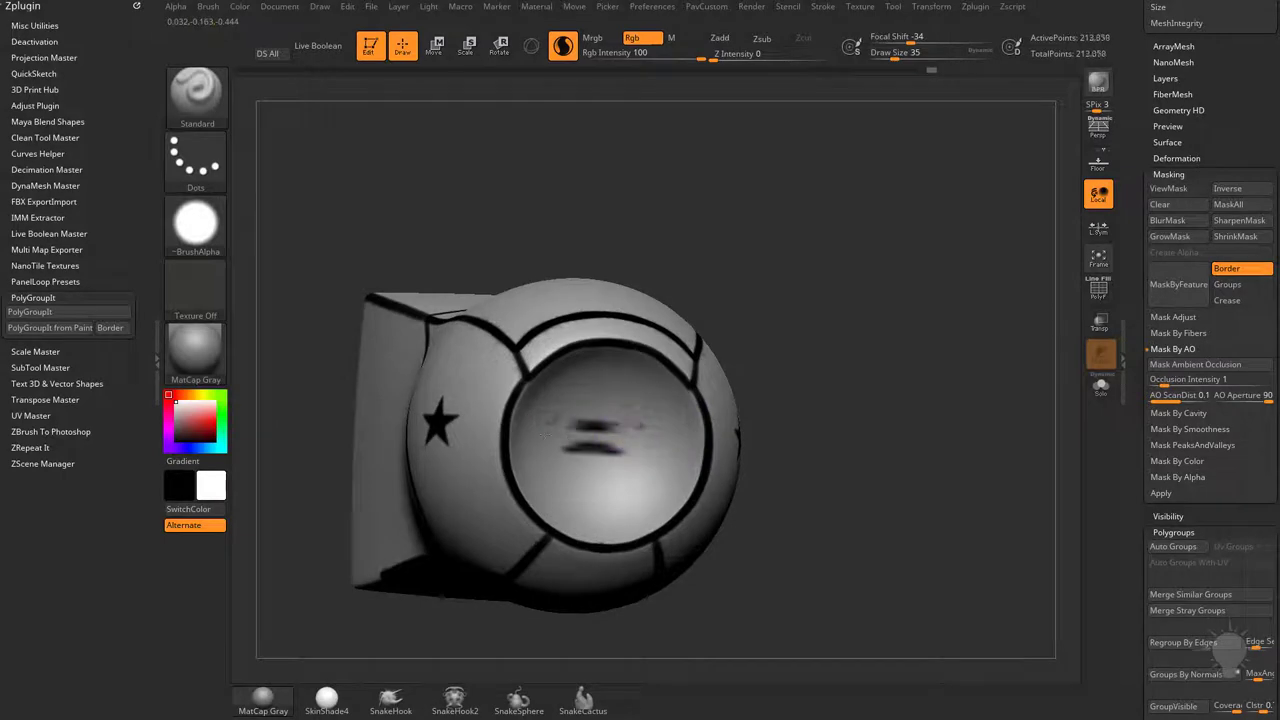
key(ctrl+z)
Return to the side with the star and switch to the TransposeSmart brush.
mouse_move(1016, 348)
mouse_down()
mouse_move(1037, 300)
mouse_move(1008, 335)
mouse_up()
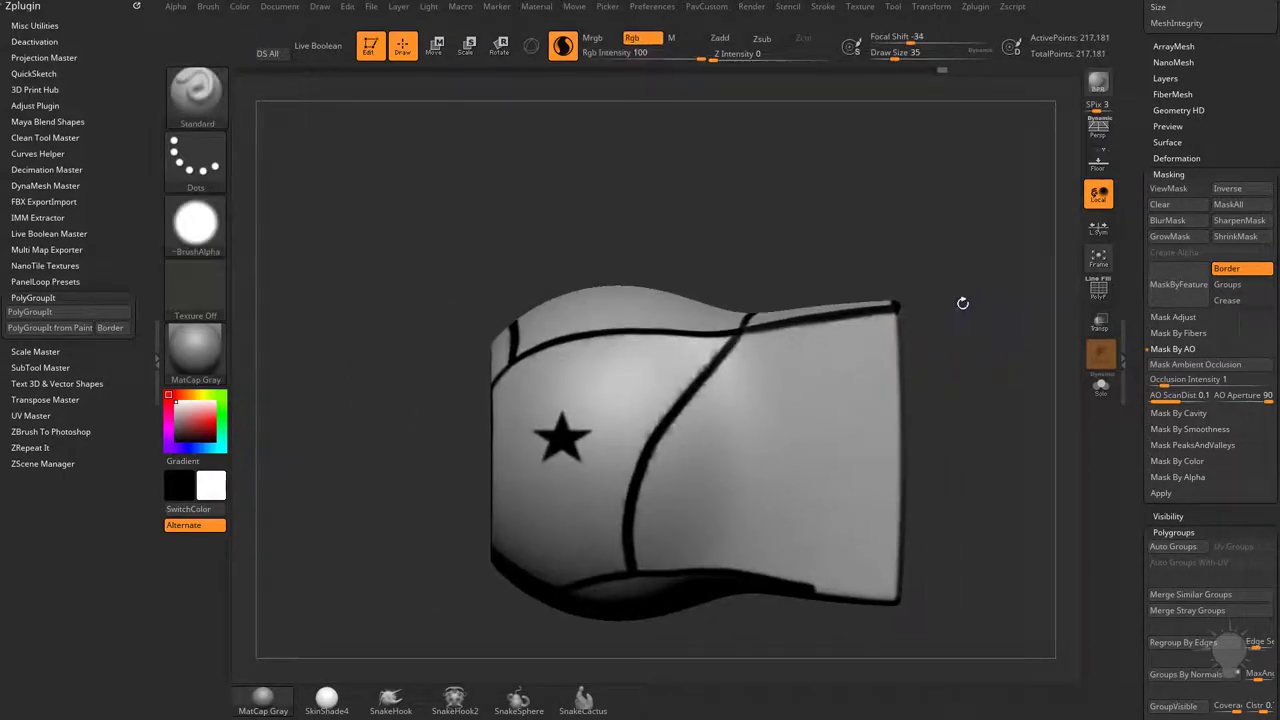
key(b)
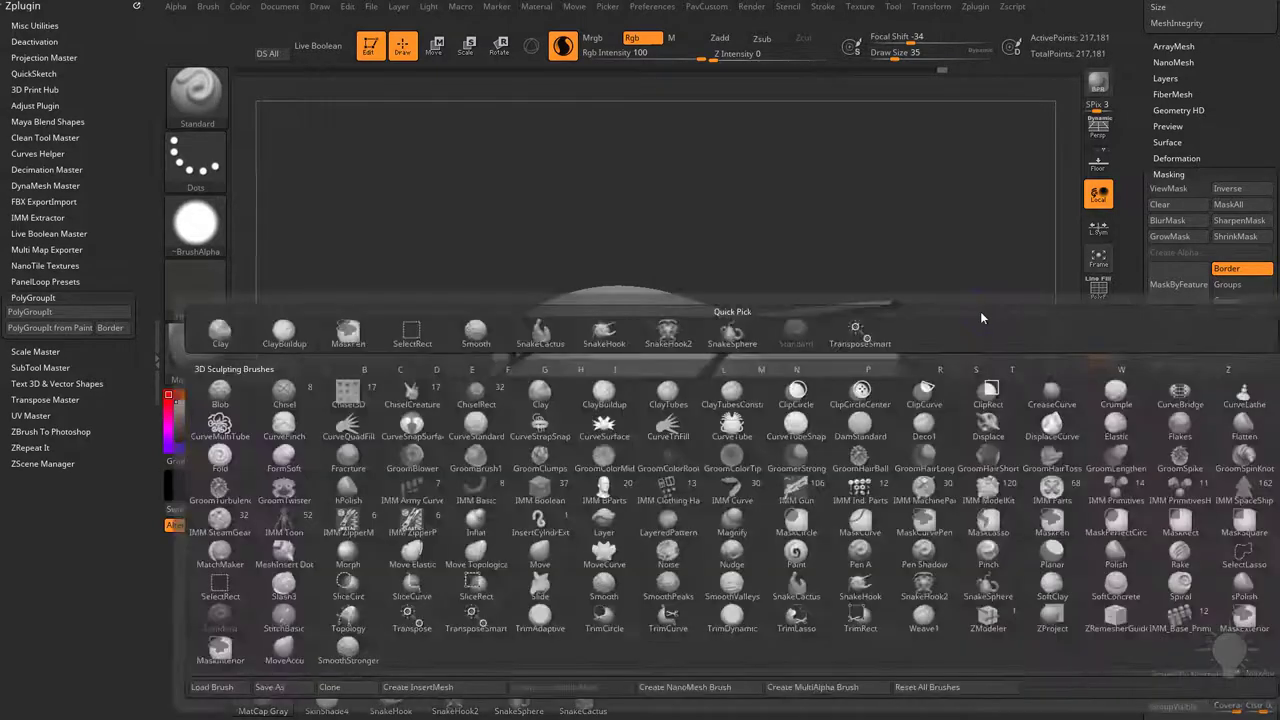
key(t)
key(s)
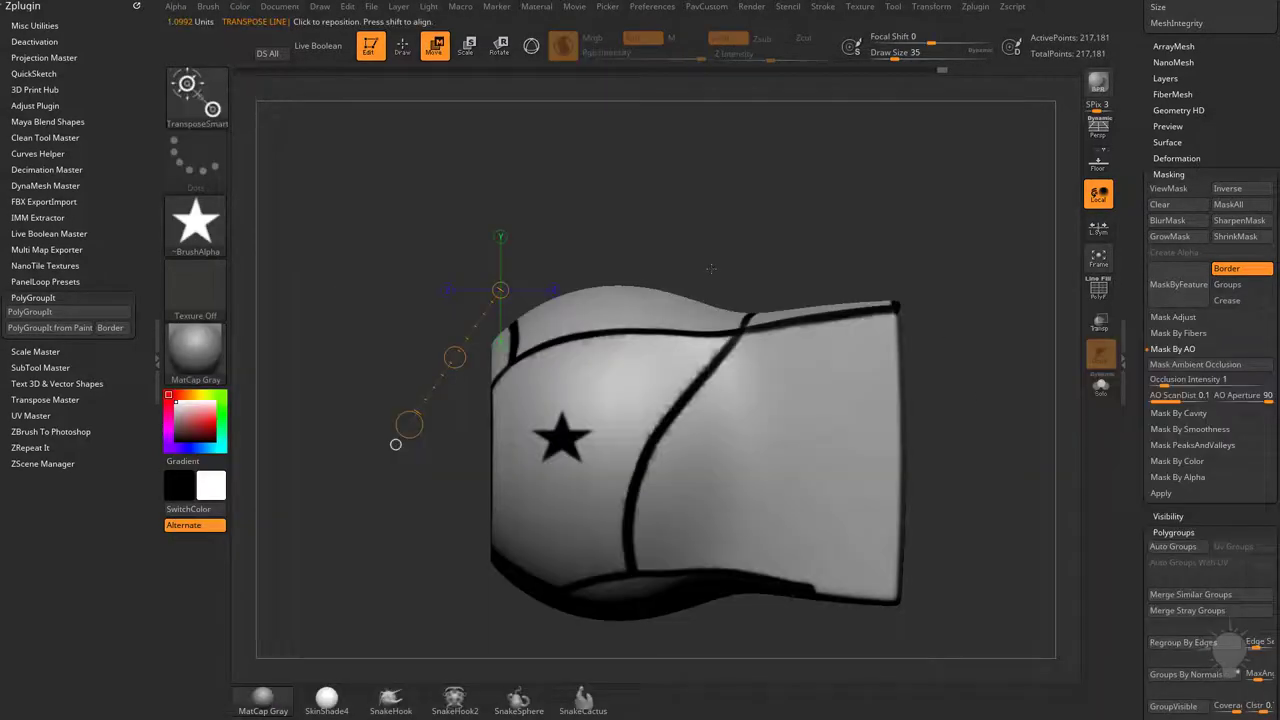
Browse the available alphas, including the Alpha folder in Lightbox, and choose the arrow-shaped Alpha 33.
click(199, 226)
click(249, 240)
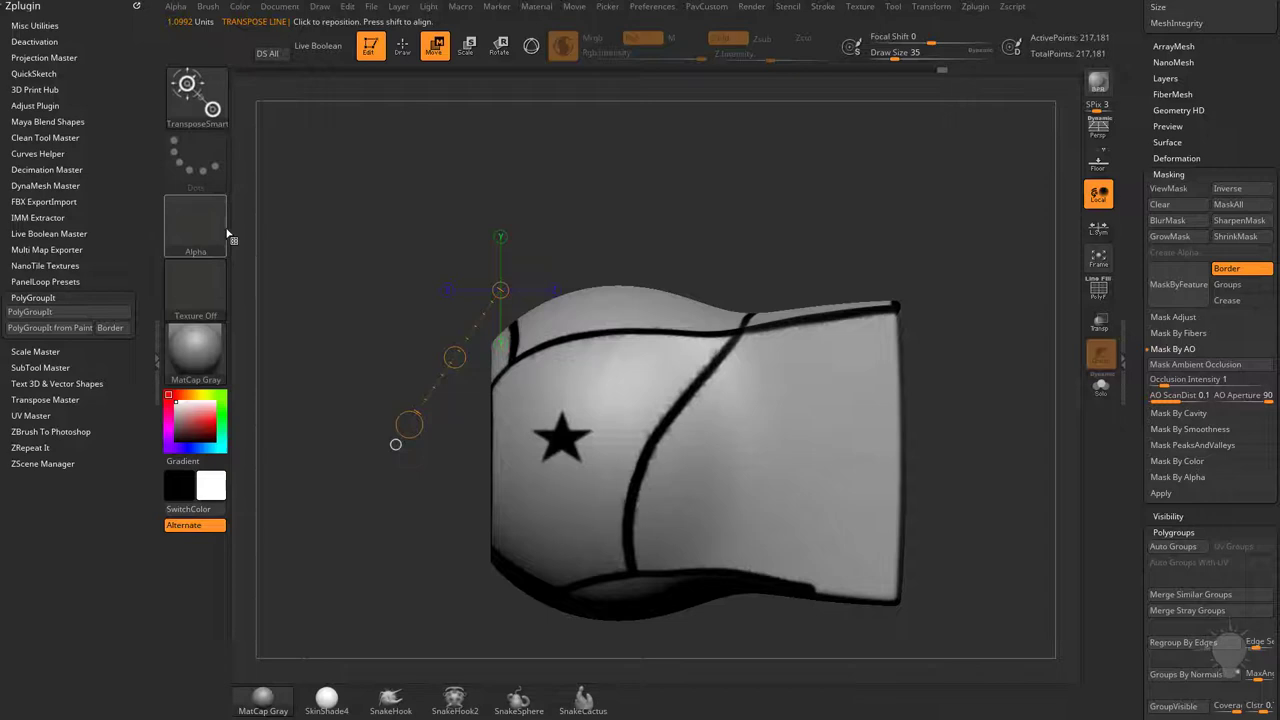
click(202, 234)
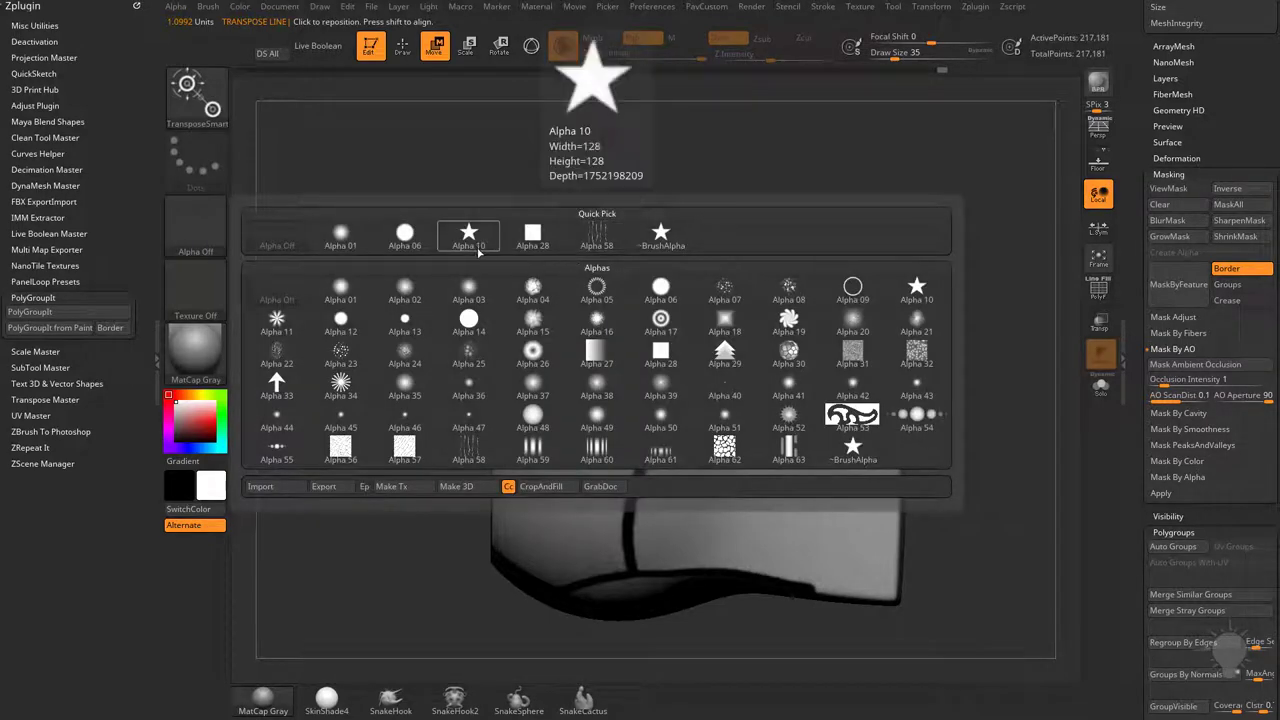
key(comma)
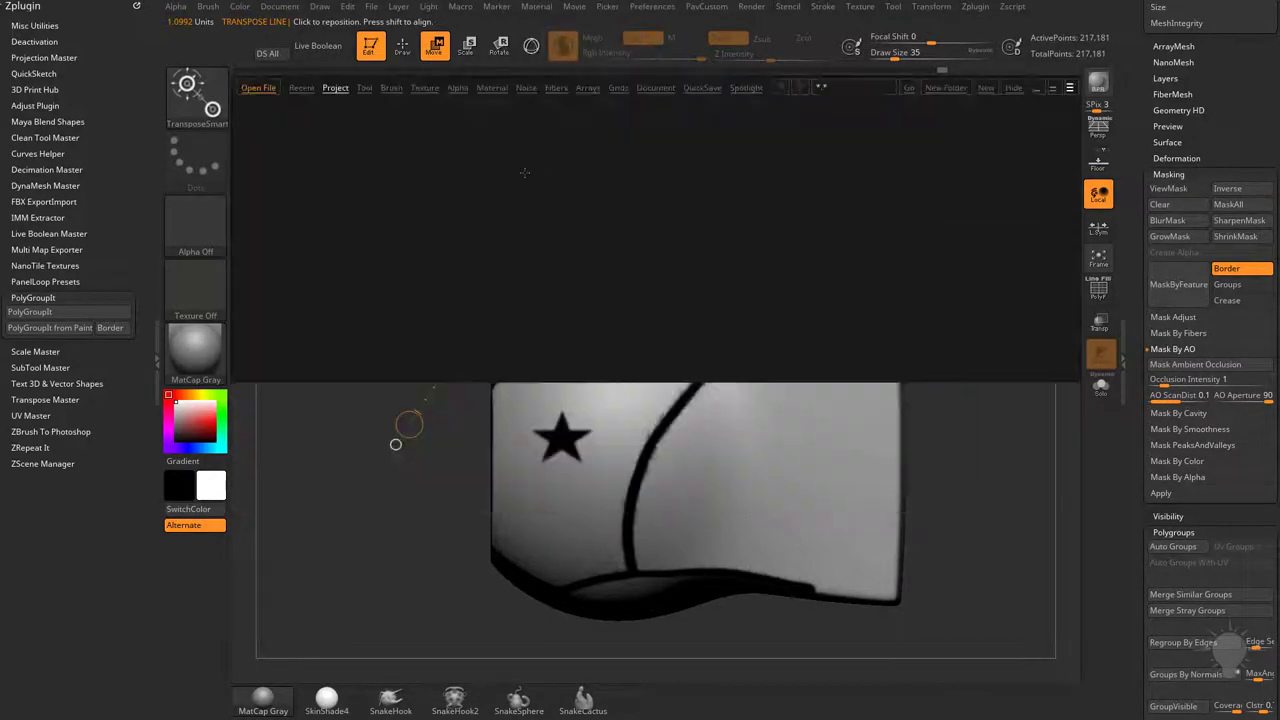
click(457, 88)
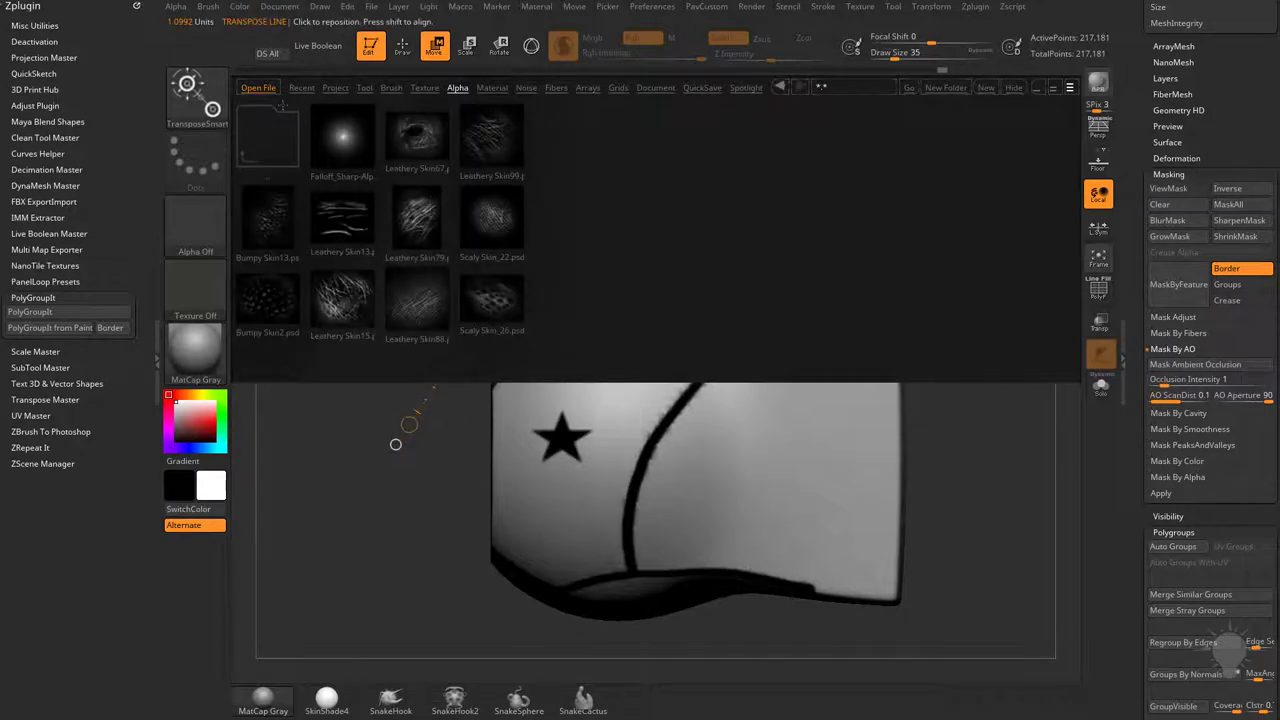
click(215, 228)
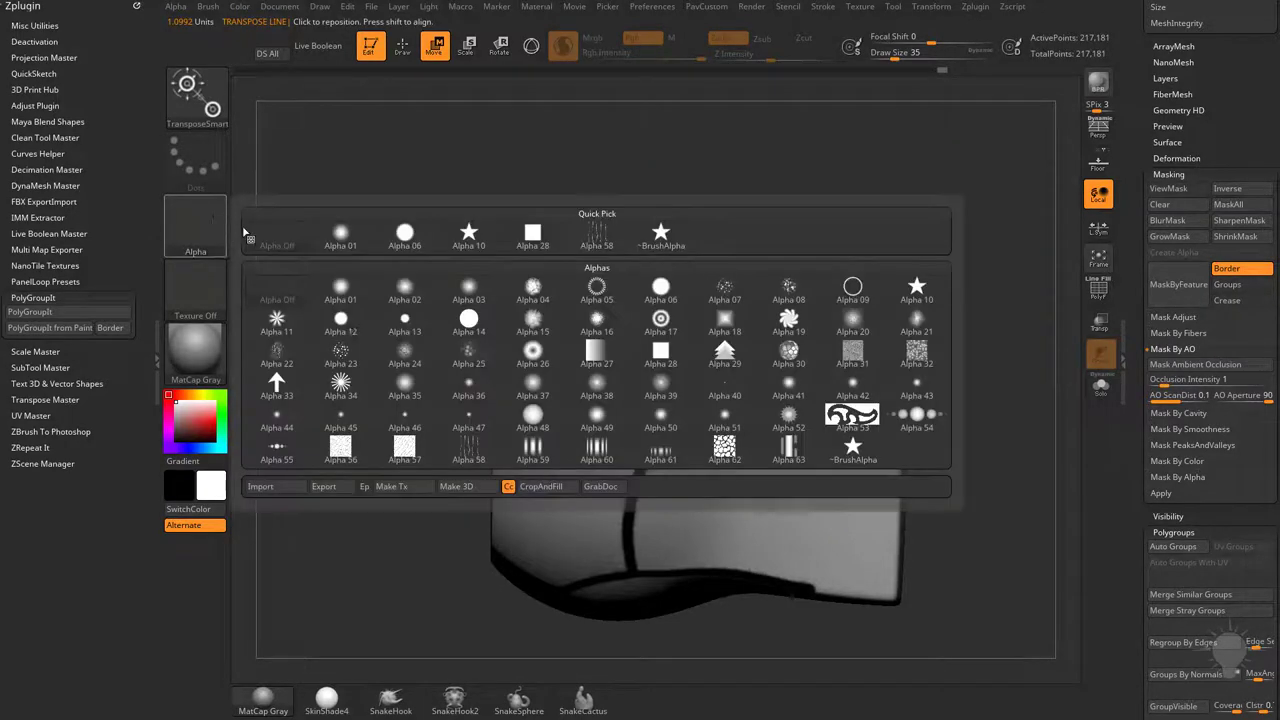
click(277, 383)
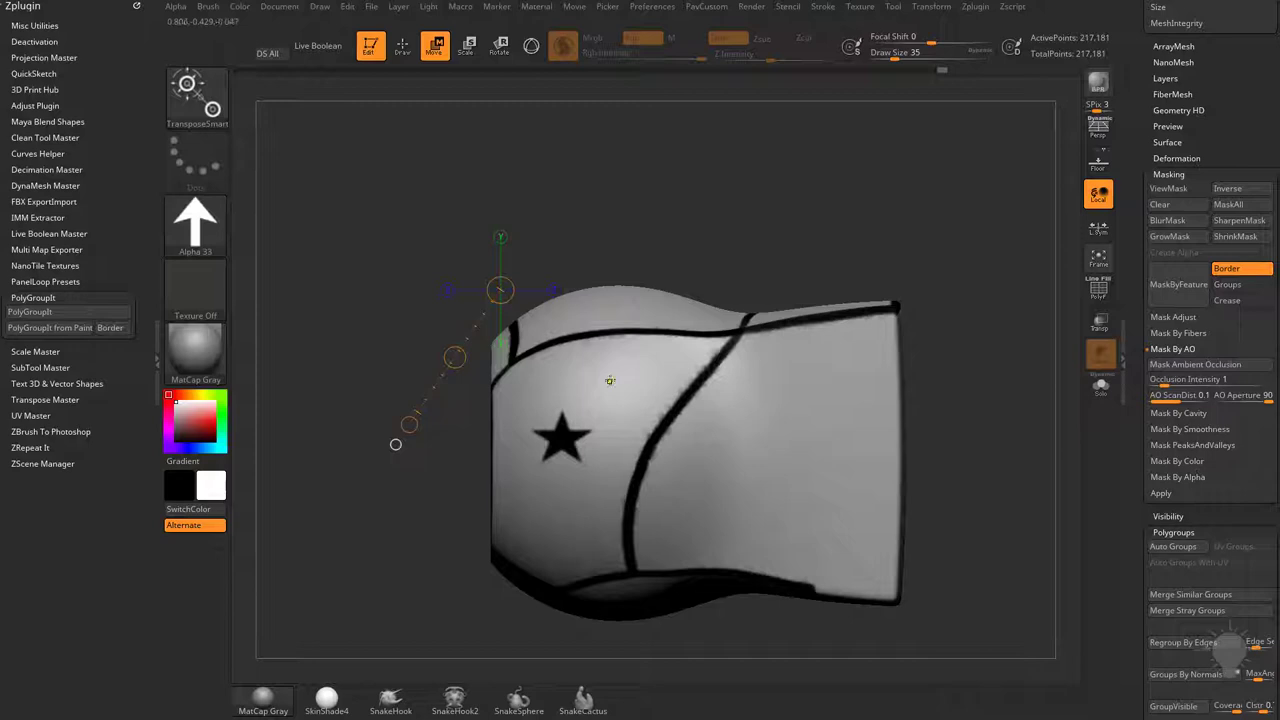
Add a black arrow directly below the star by masking its shape, inverting the mask and filling the object, and clear the mask.
ctrl+drag(610, 380, 562, 511)
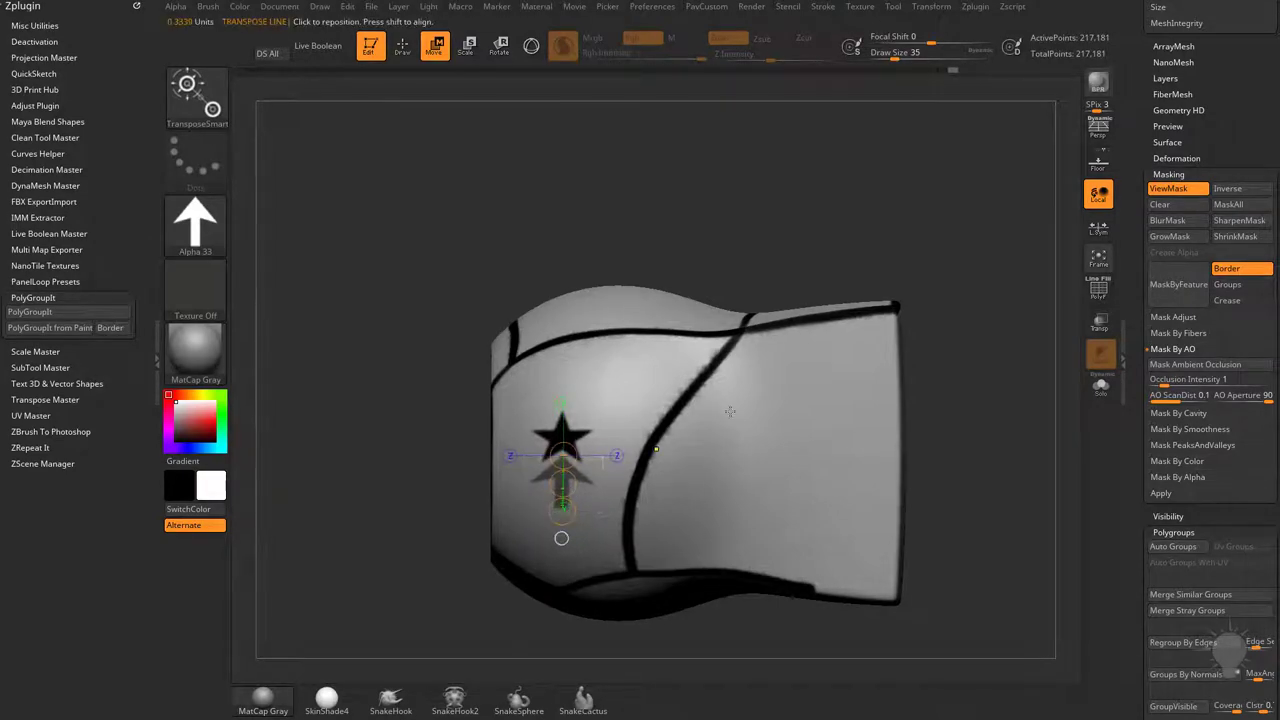
ctrl+click(559, 241)
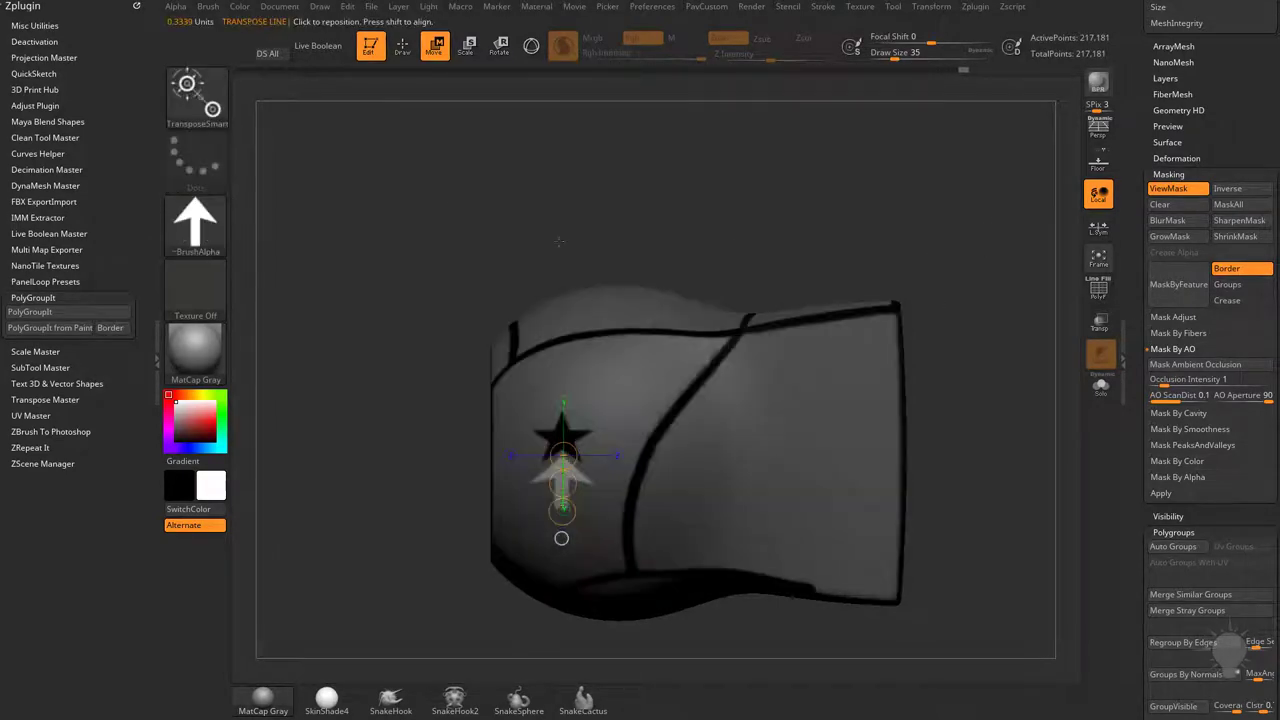
click(240, 7)
key(q)
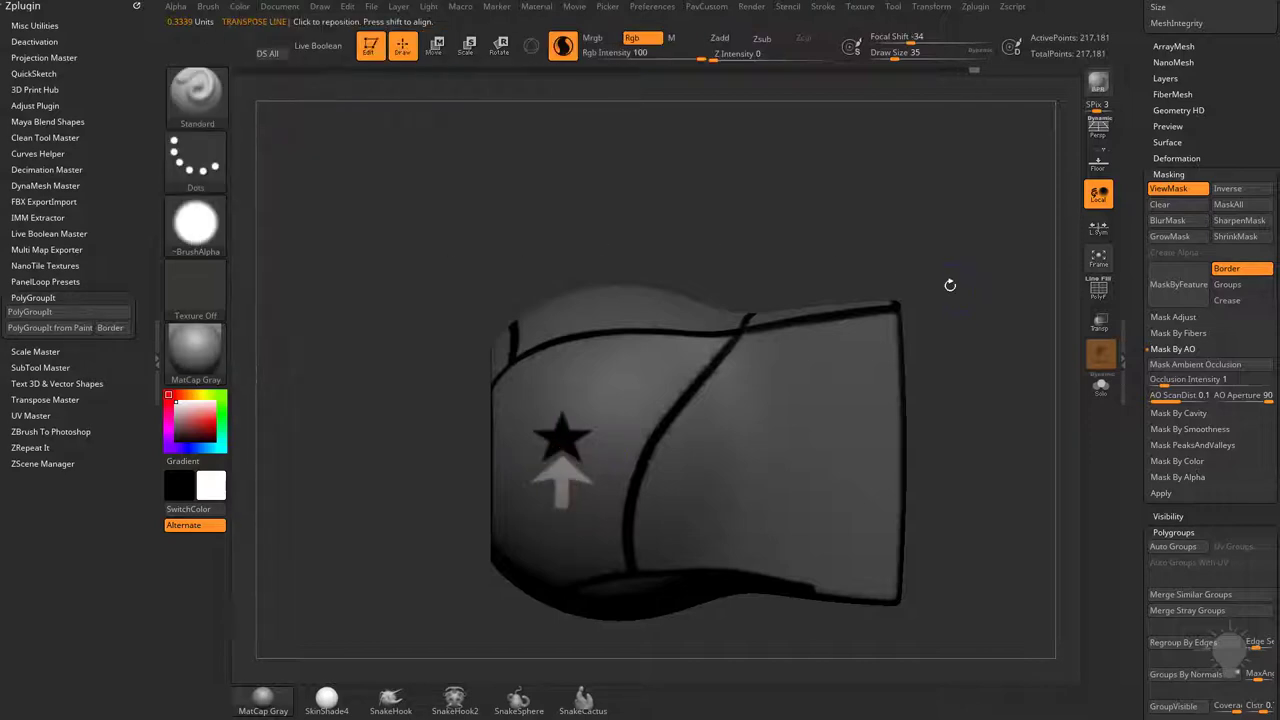
click(240, 7)
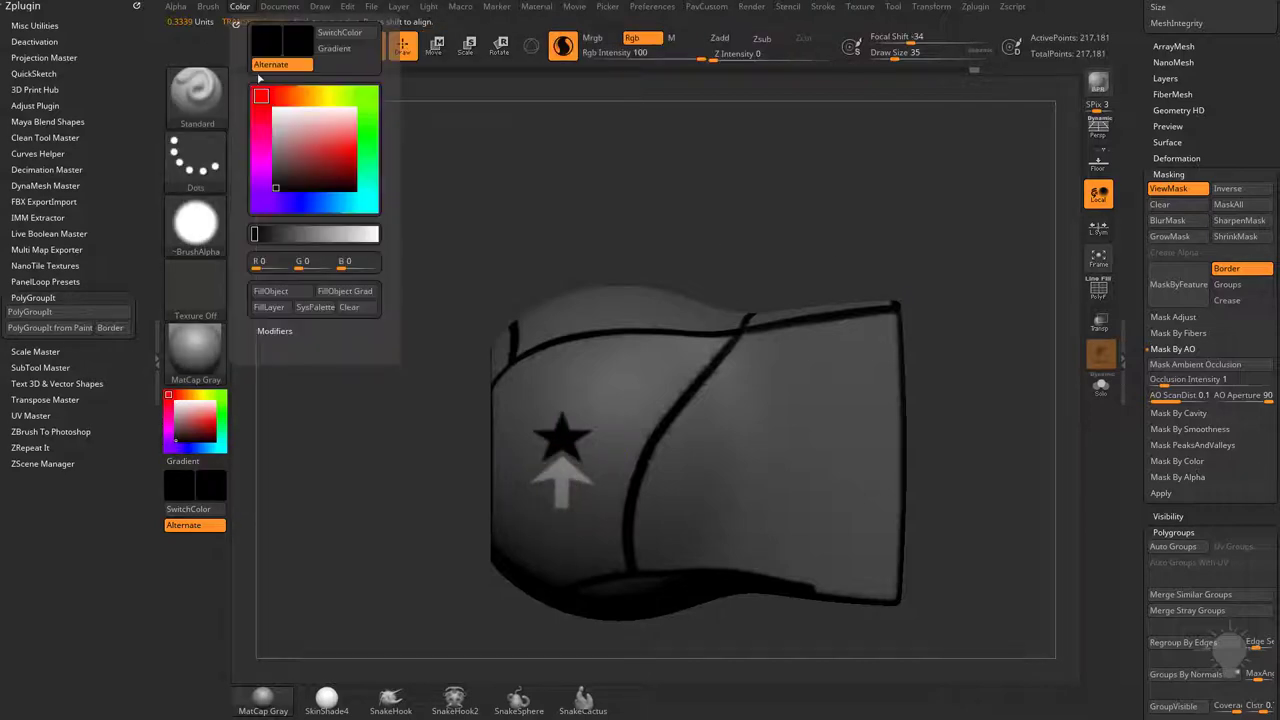
click(278, 298)
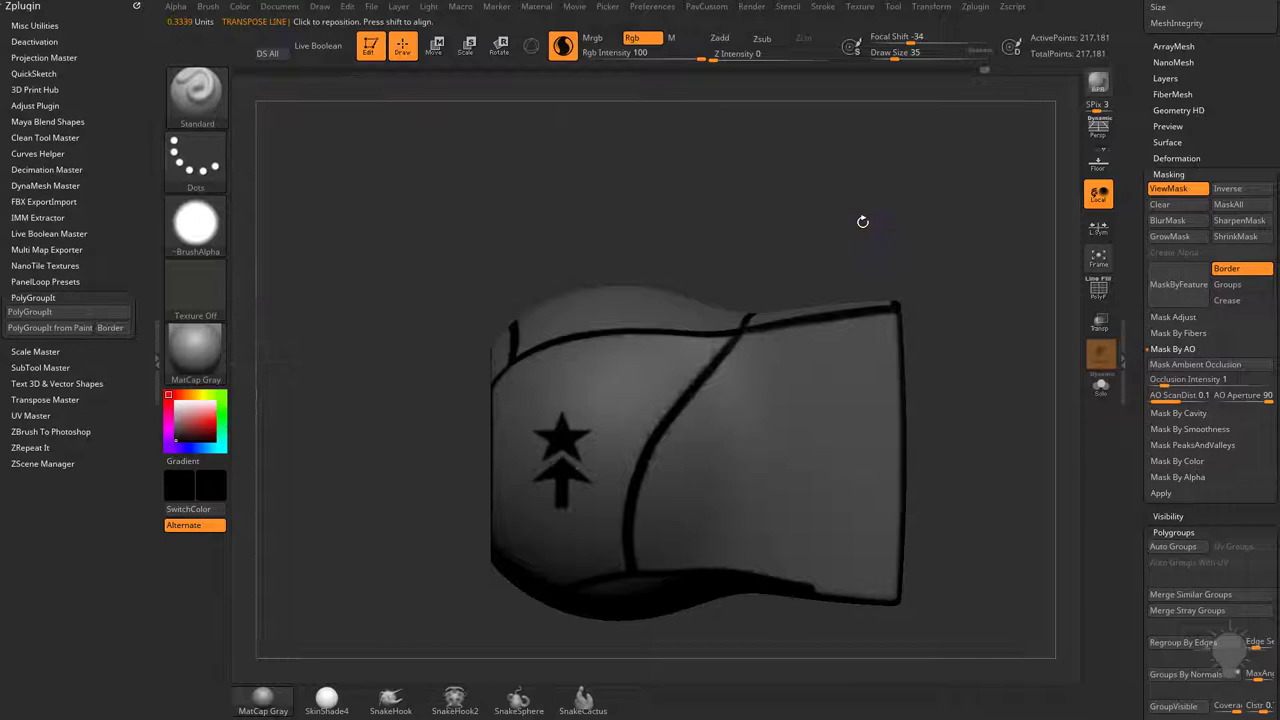
key(ctrl+h)
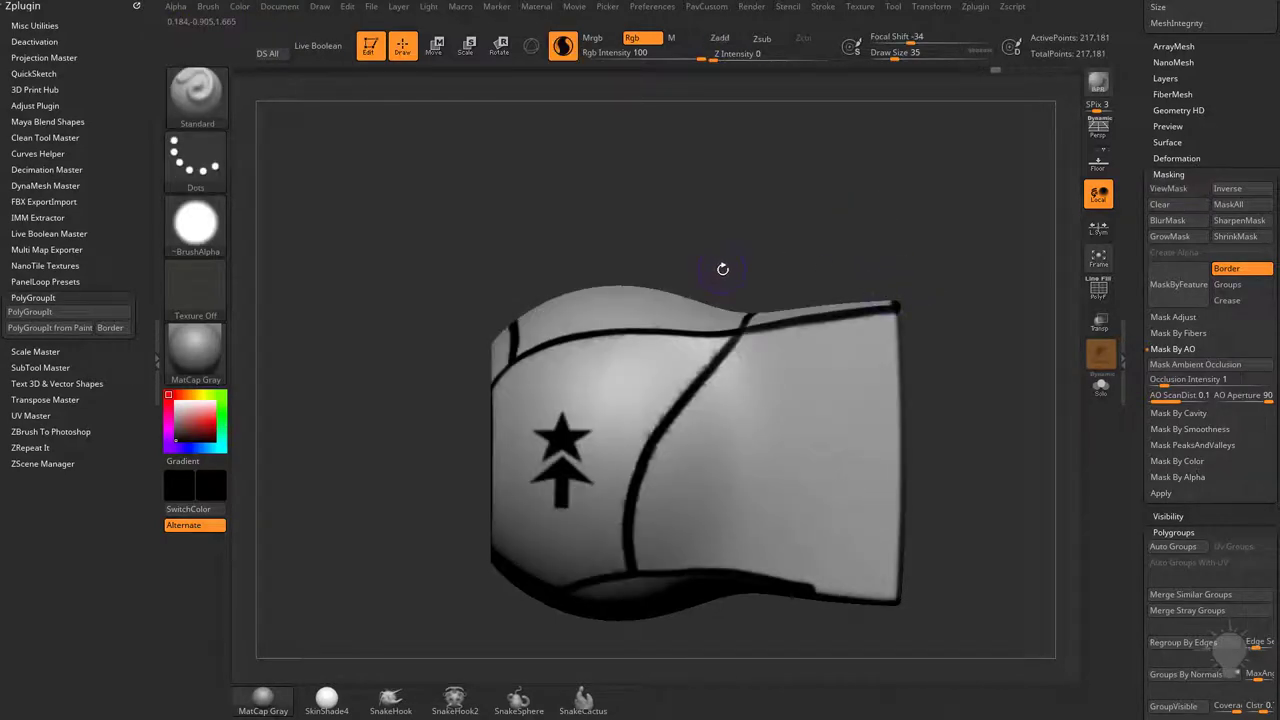
Activate the TransposeSmart brush again and switch between the gizmo and the transpose line.
key(b)
key(t)
key(s)
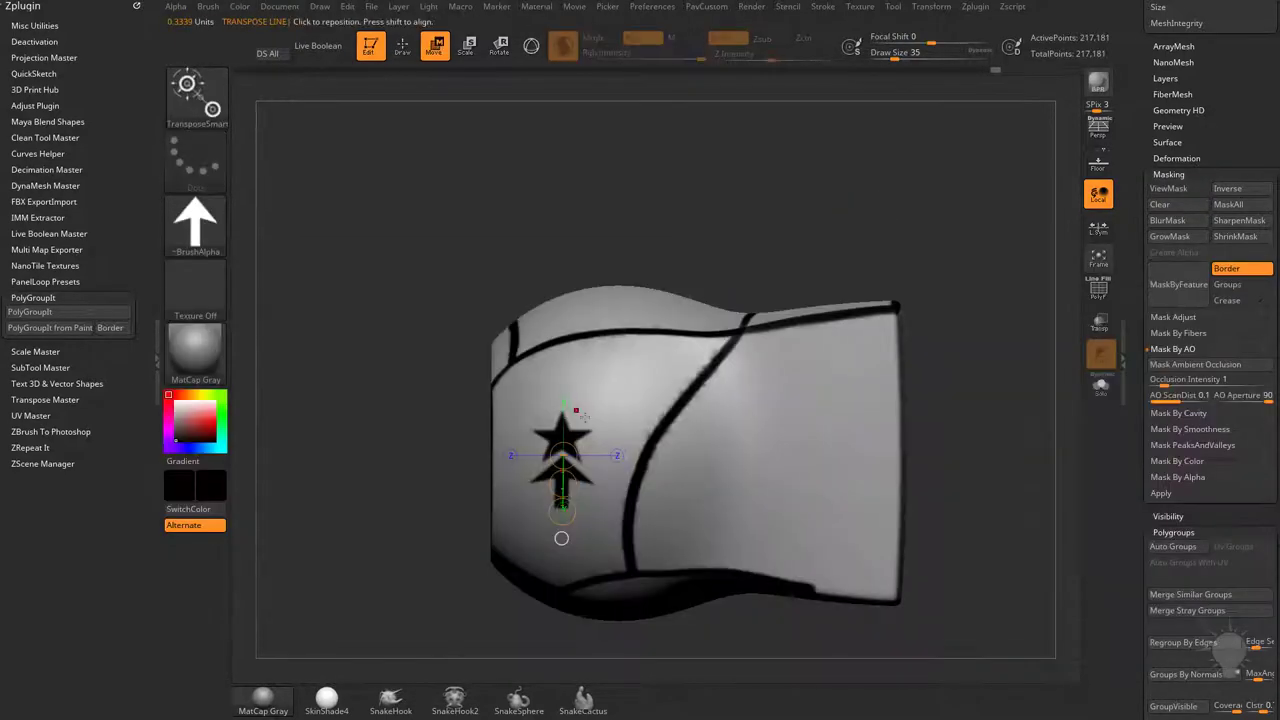
key(y)
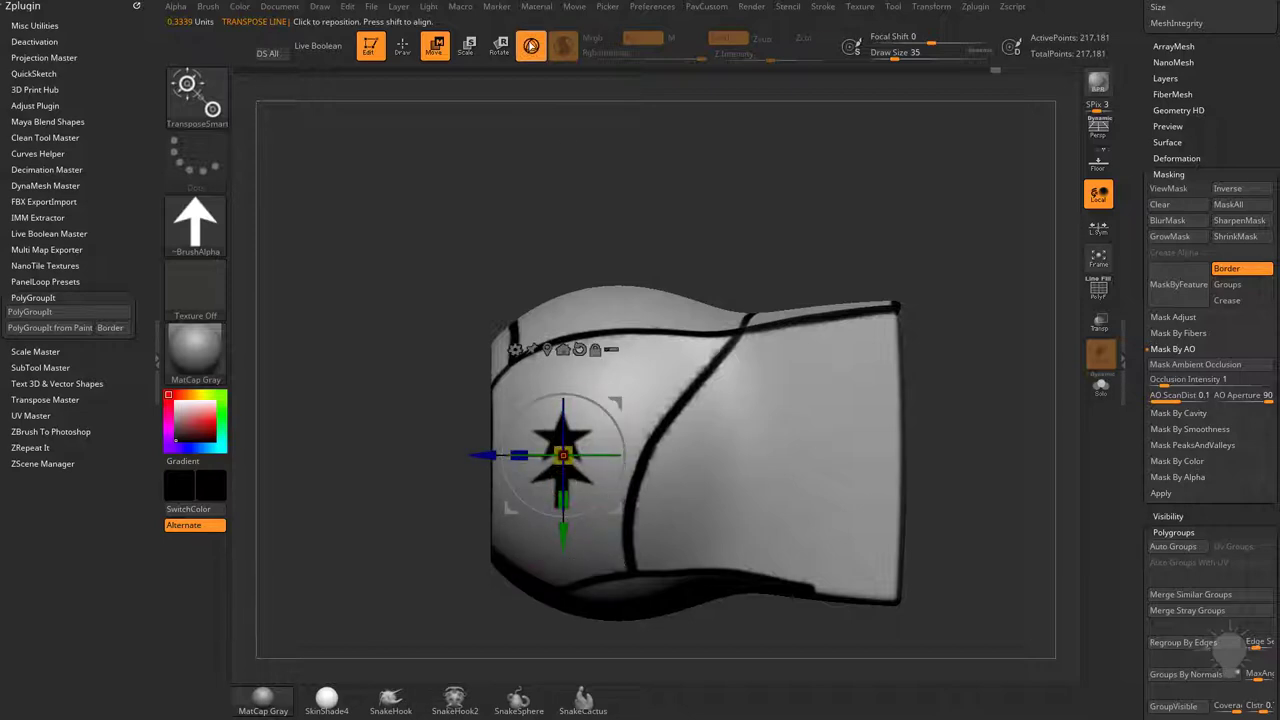
click(531, 46)
drag(905, 223, 955, 217)
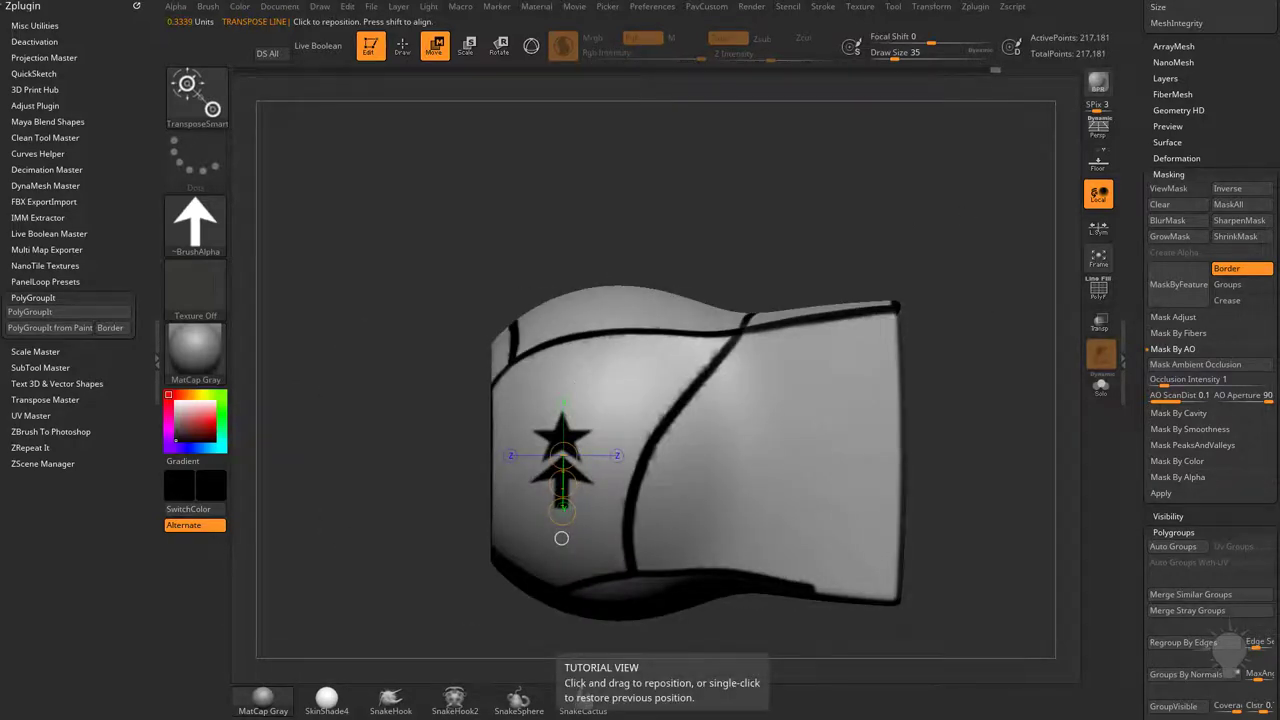
Switch to the browser and look through the YouTube channel's playlists, including ZB4 R8 What's New.
drag(561, 538, 522, 42)
scroll(578, 478, down, 5)
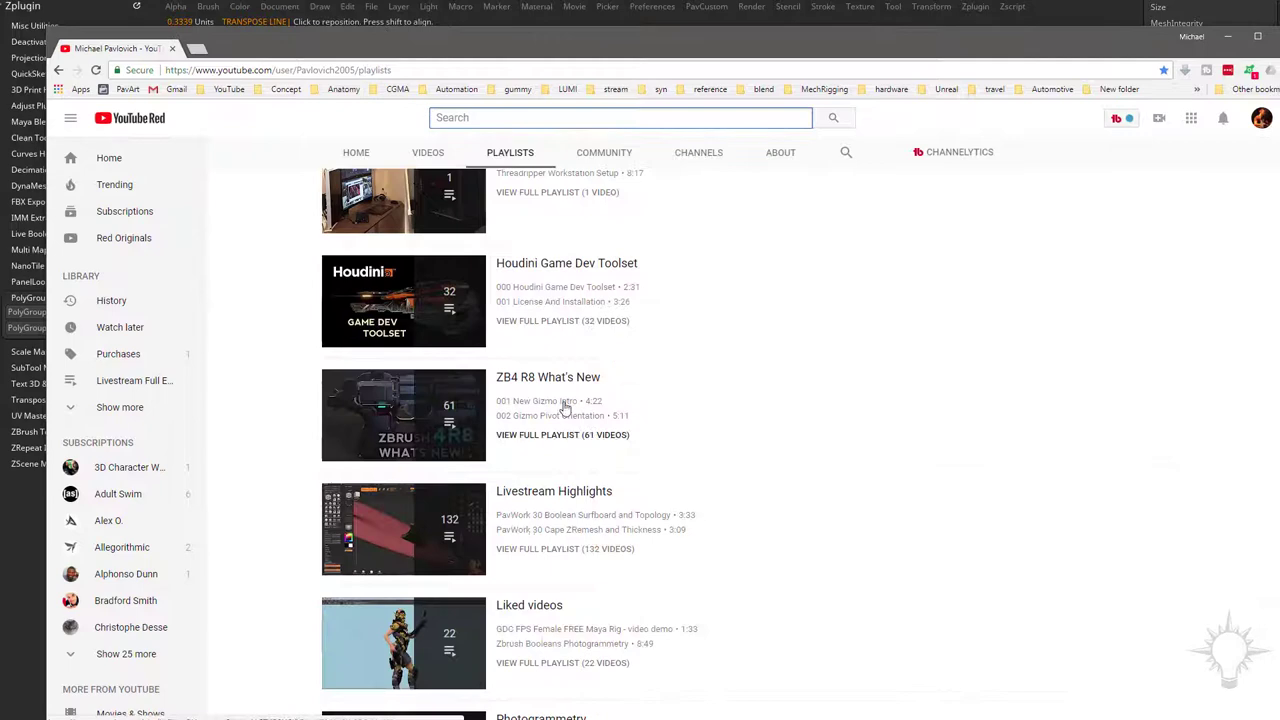
mouse_move(508, 422)
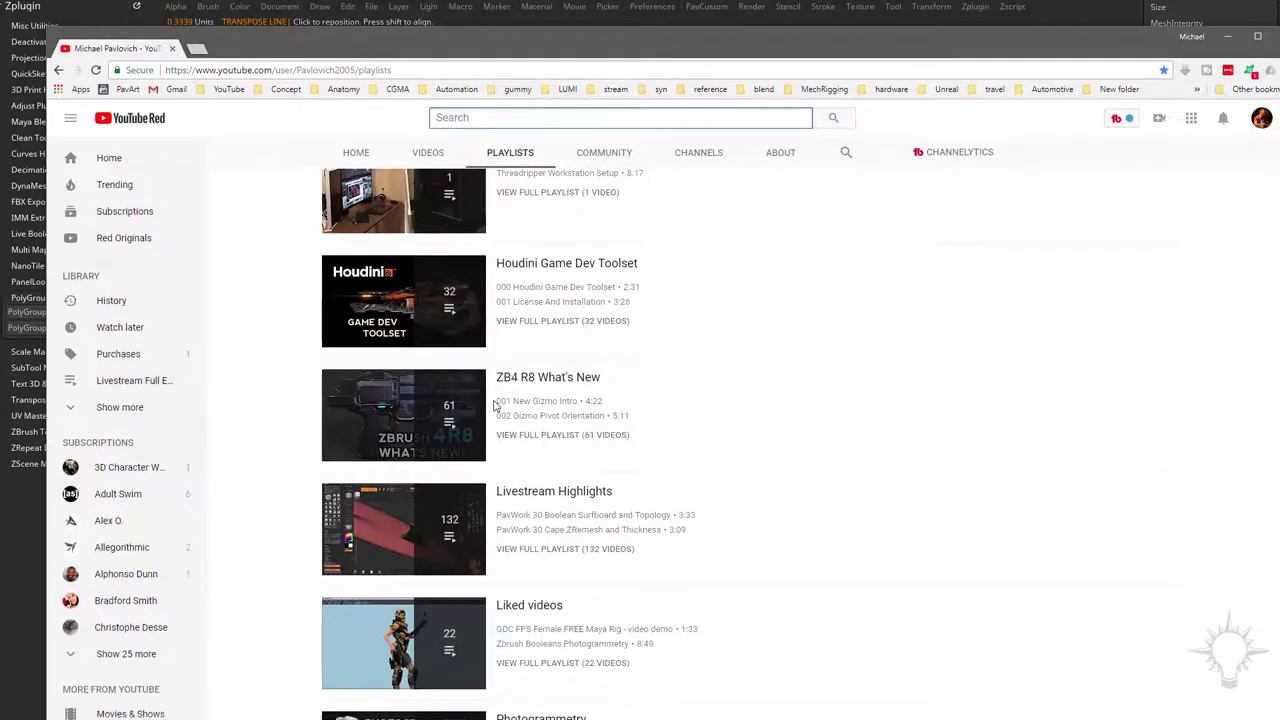
scroll(494, 405, up, 5)
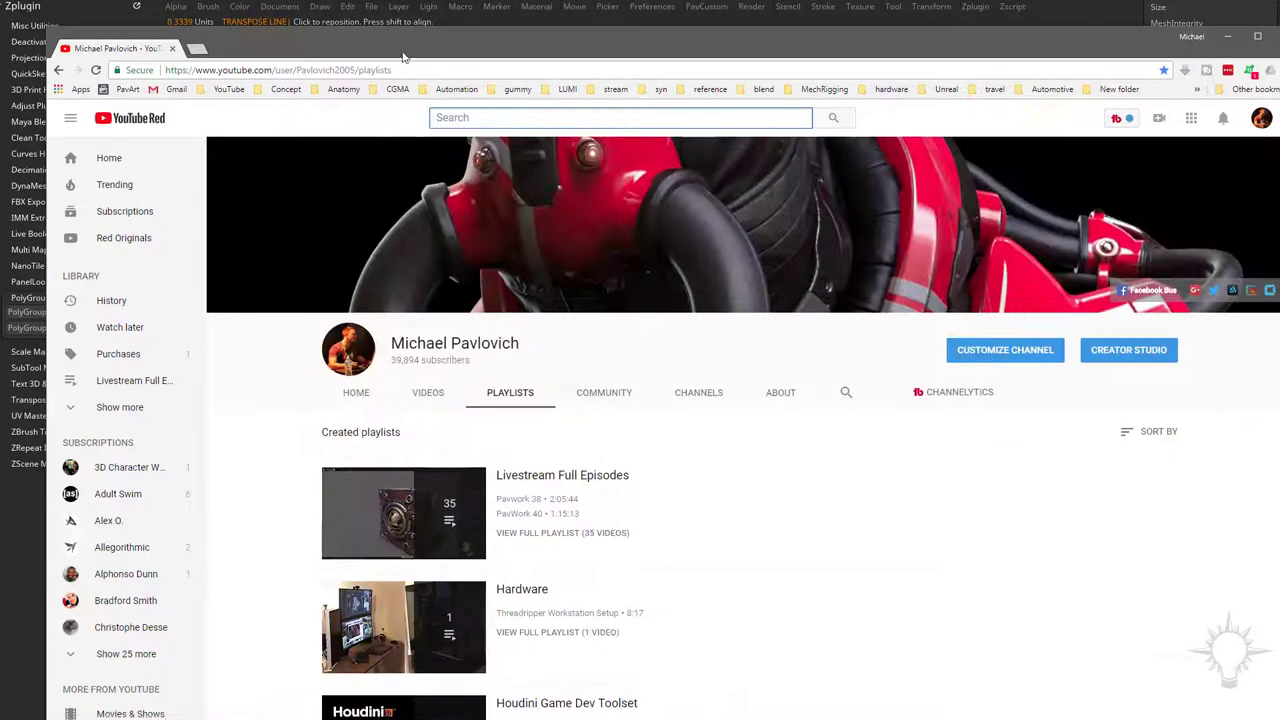
Switch back to ZBrush and remove the stray black stroke from the front bowl.
drag(418, 54, 700, 719)
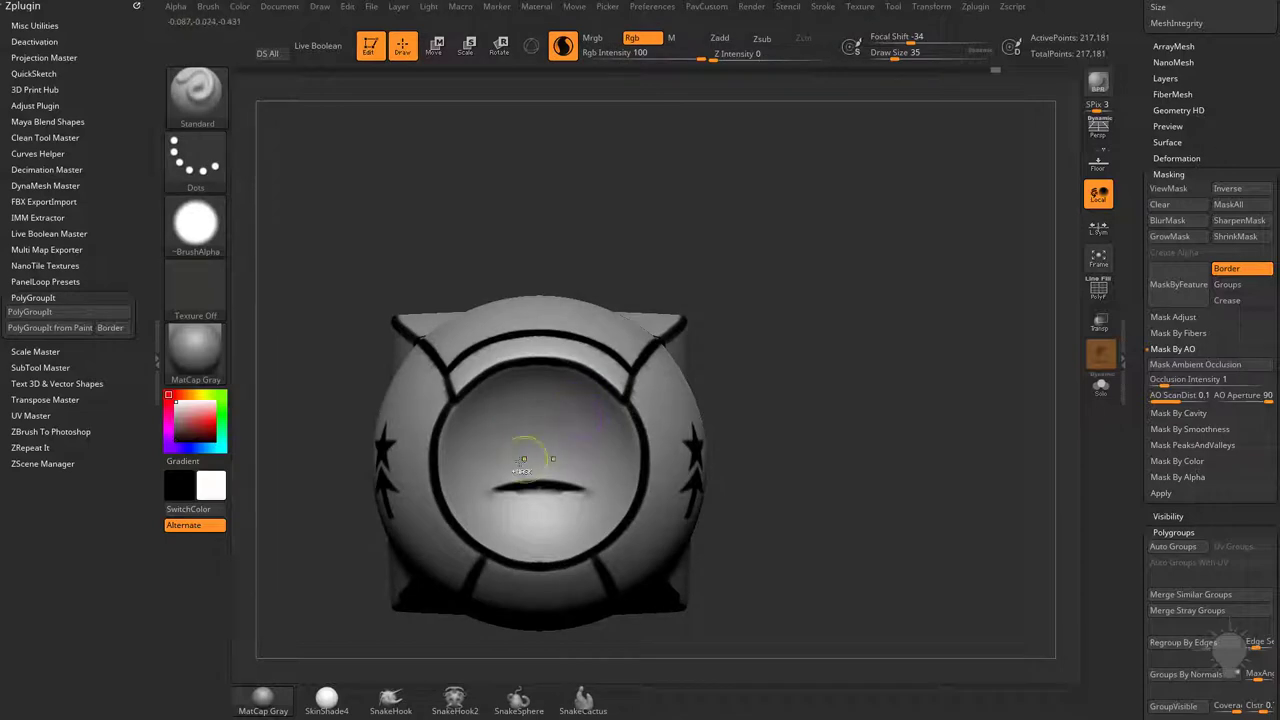
key(ctrl+h)
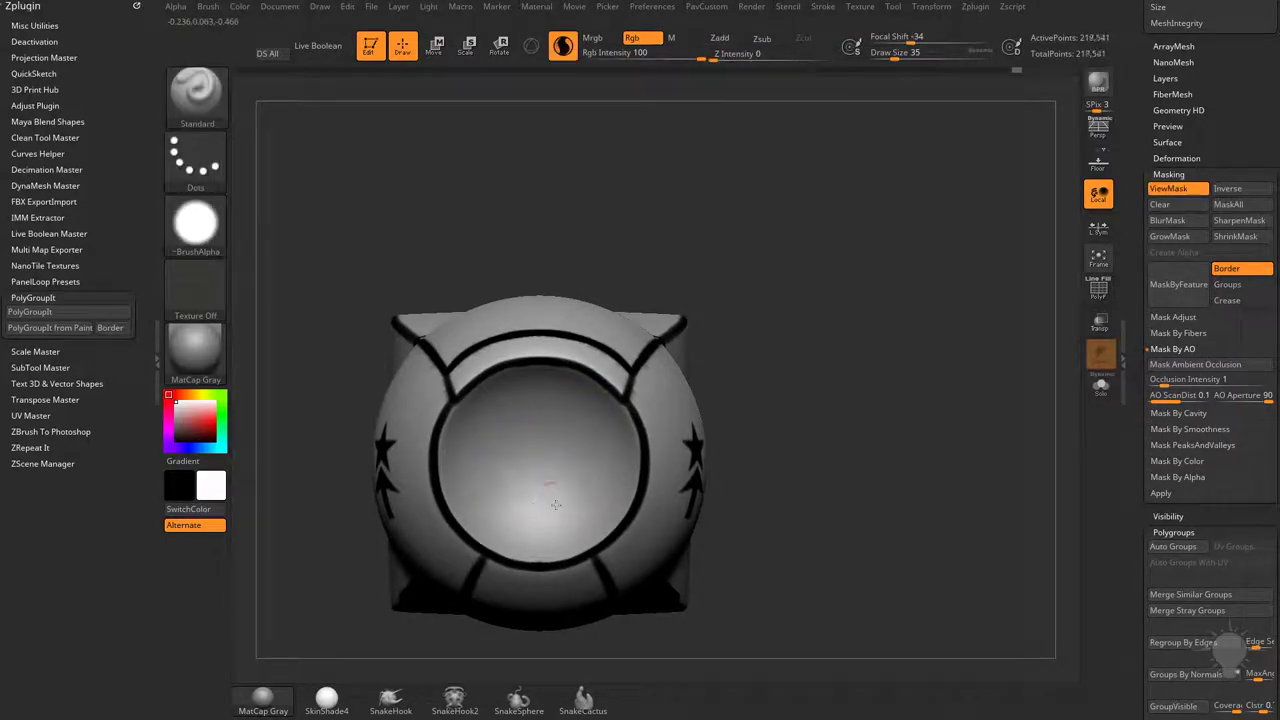
key(ctrl+z)
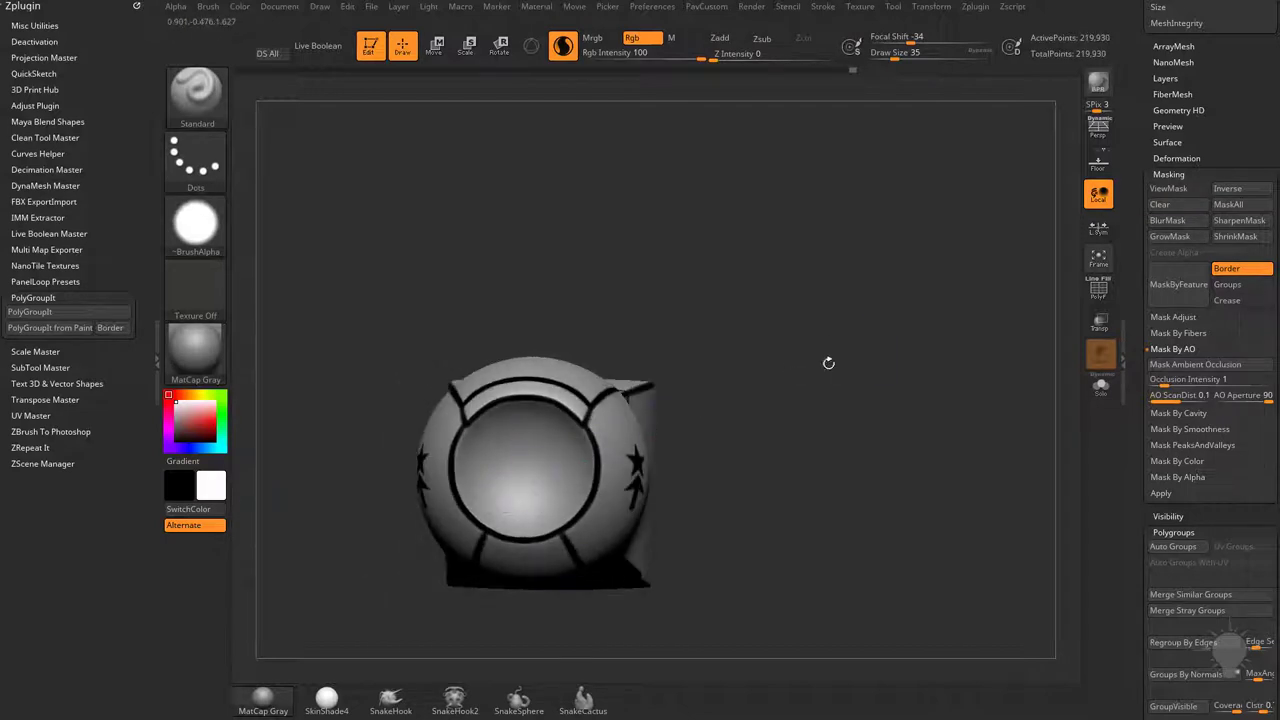
Isolate the rounded front part of the model by hiding the rear block from a side view, and face the bowl.
shift+drag(829, 363, 837, 343)
ctrl+drag(871, 267, 725, 573)
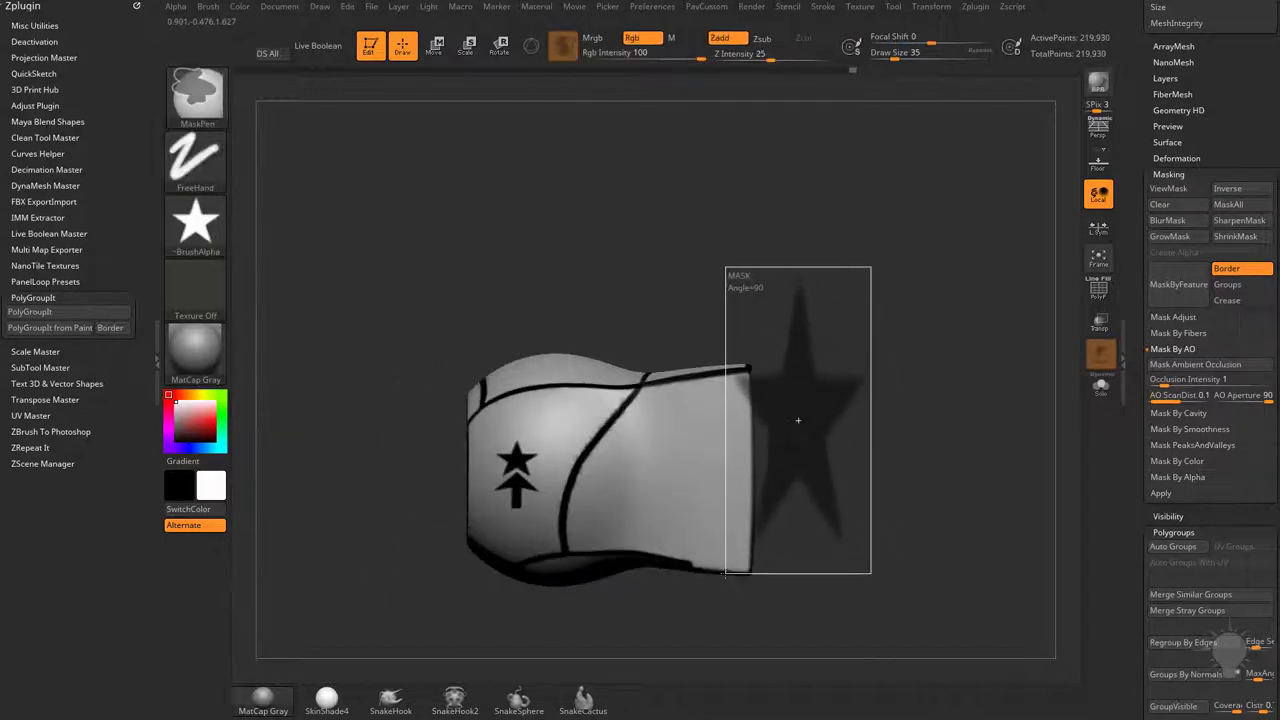
ctrl+shift+drag(909, 262, 594, 650)
mouse_move(835, 407)
mouse_down()
mouse_move(766, 413)
mouse_move(872, 404)
mouse_move(817, 383)
mouse_up()
Choose the MaskCircle brush for masking and turn on the Square option of its stroke.
ctrl+click(199, 105)
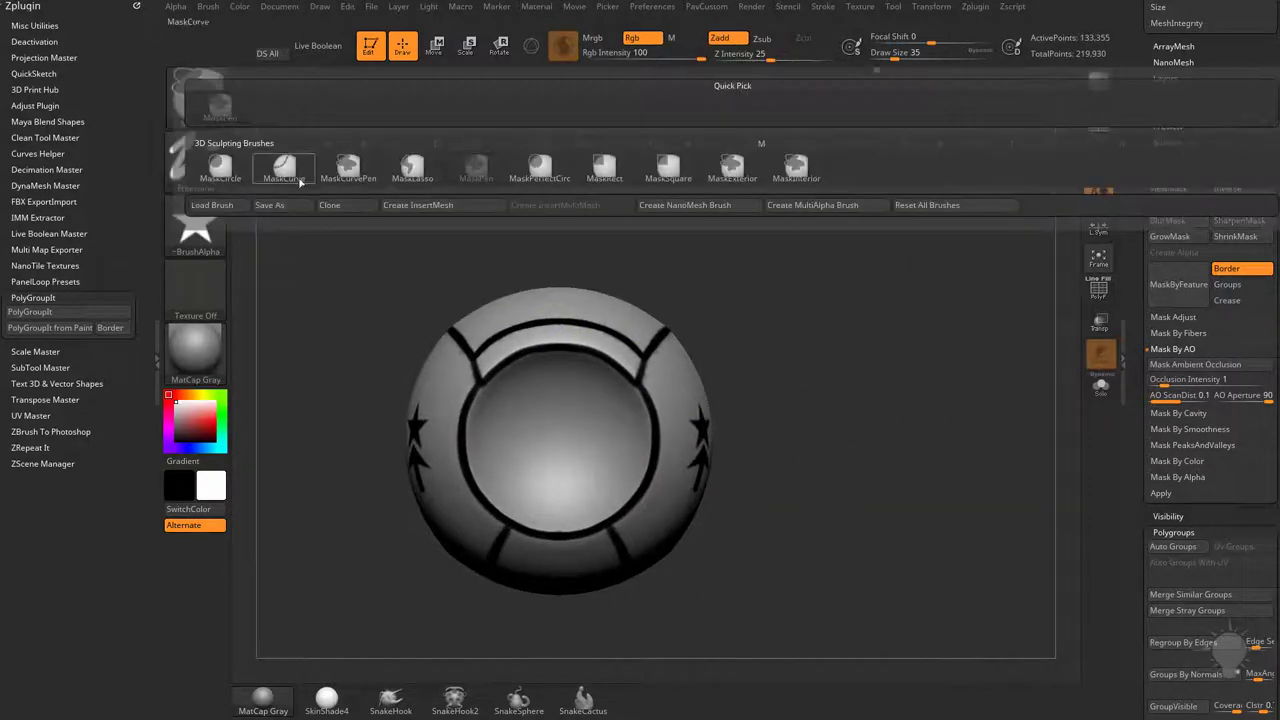
click(222, 172)
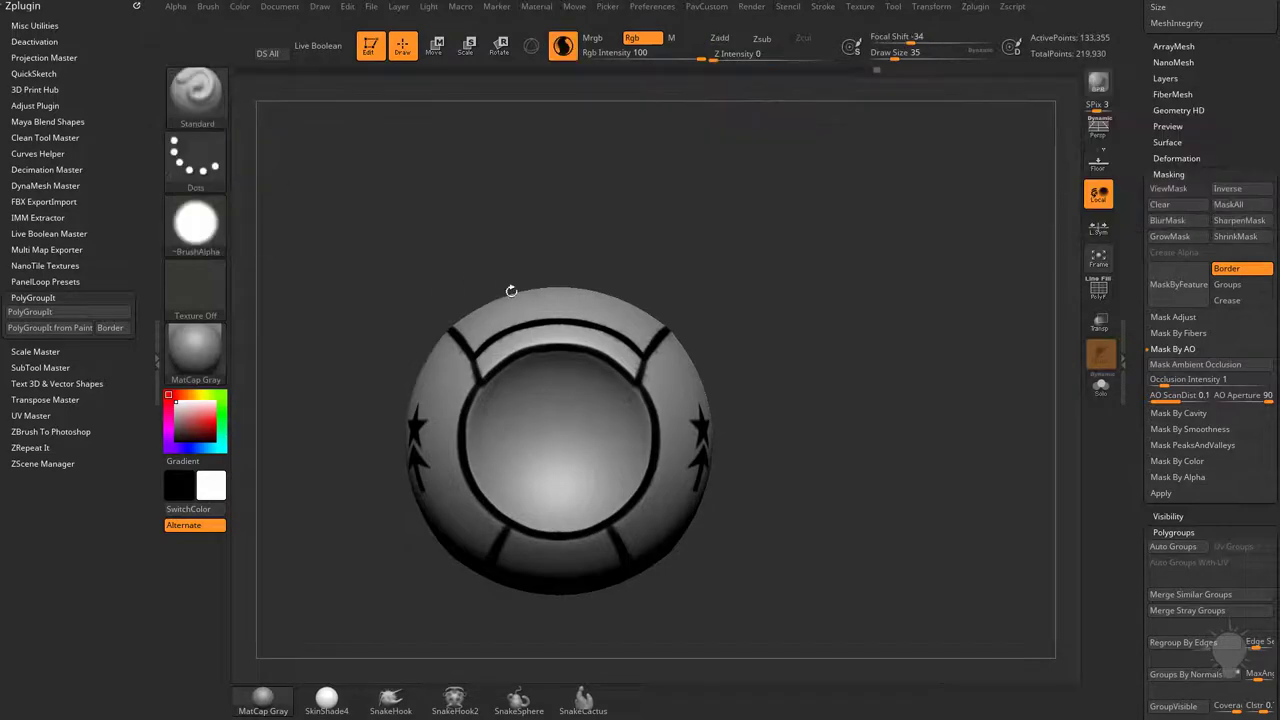
click(198, 160)
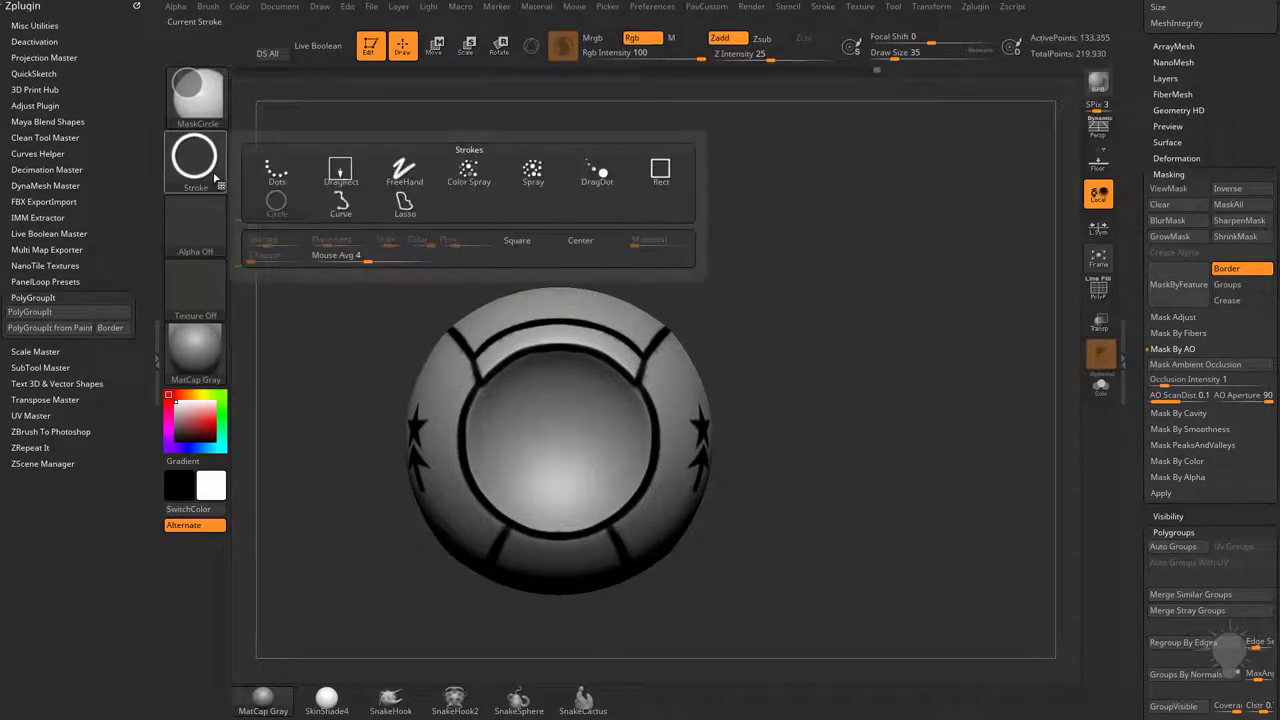
click(537, 242)
click(198, 160)
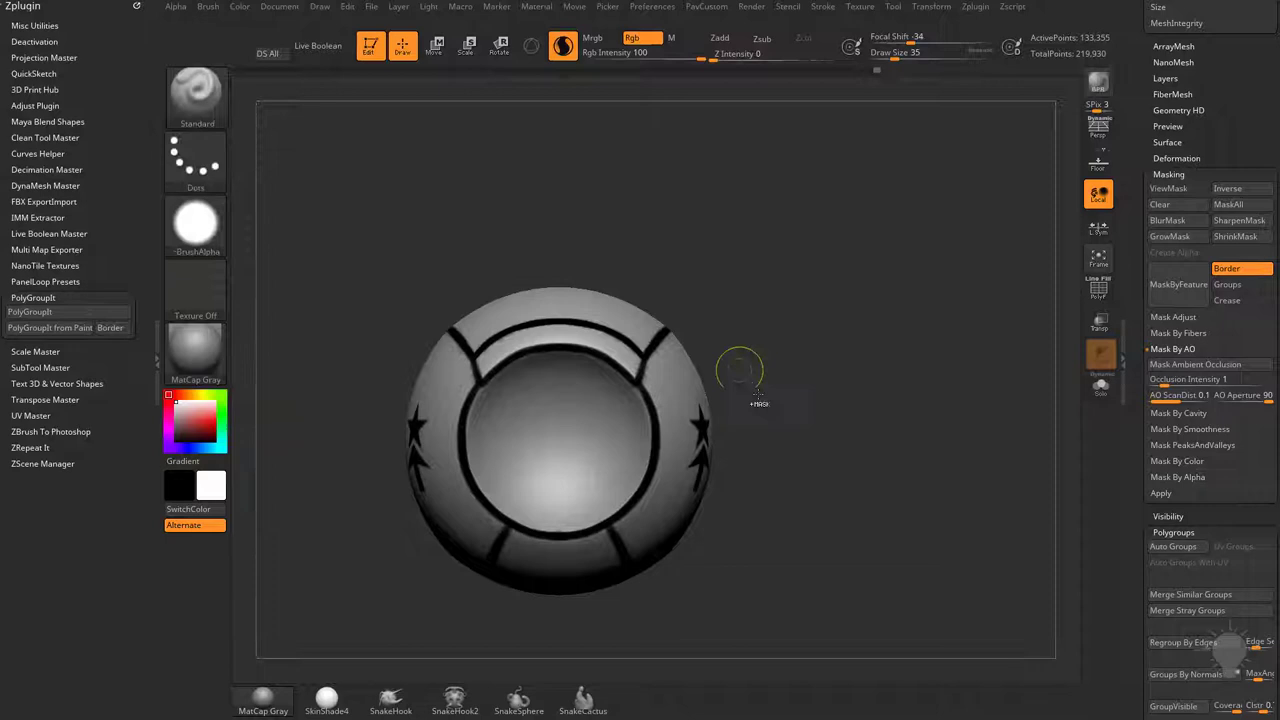
Mask a circle inside the front bowl, invert the mask and fill the circle with black.
ctrl+drag(758, 398, 639, 520)
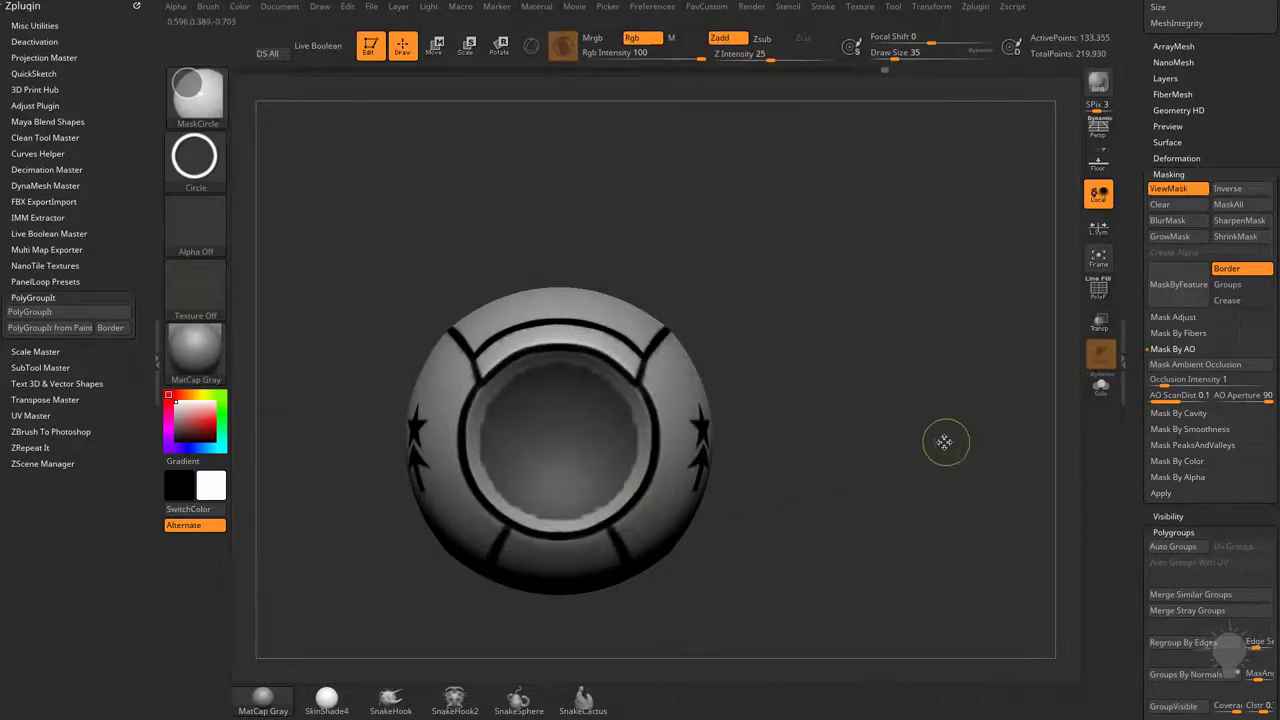
ctrl+click(983, 428)
drag(910, 346, 924, 373)
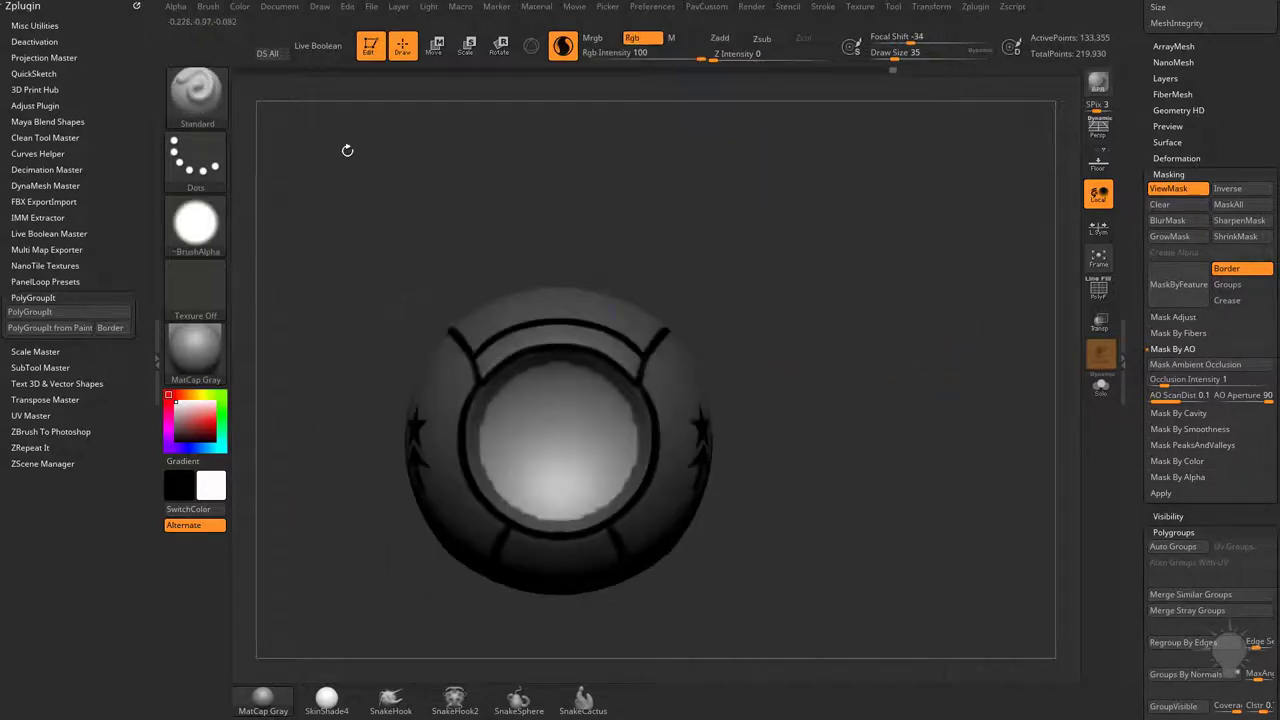
click(238, 7)
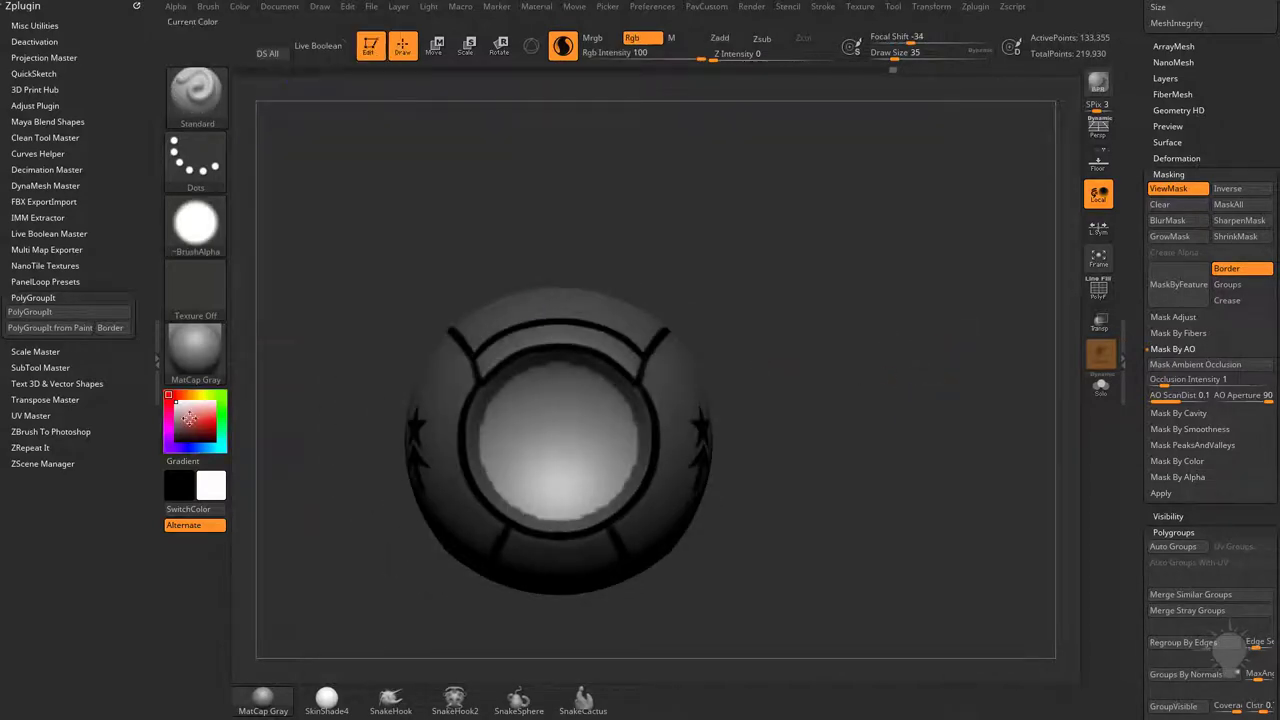
click(240, 12)
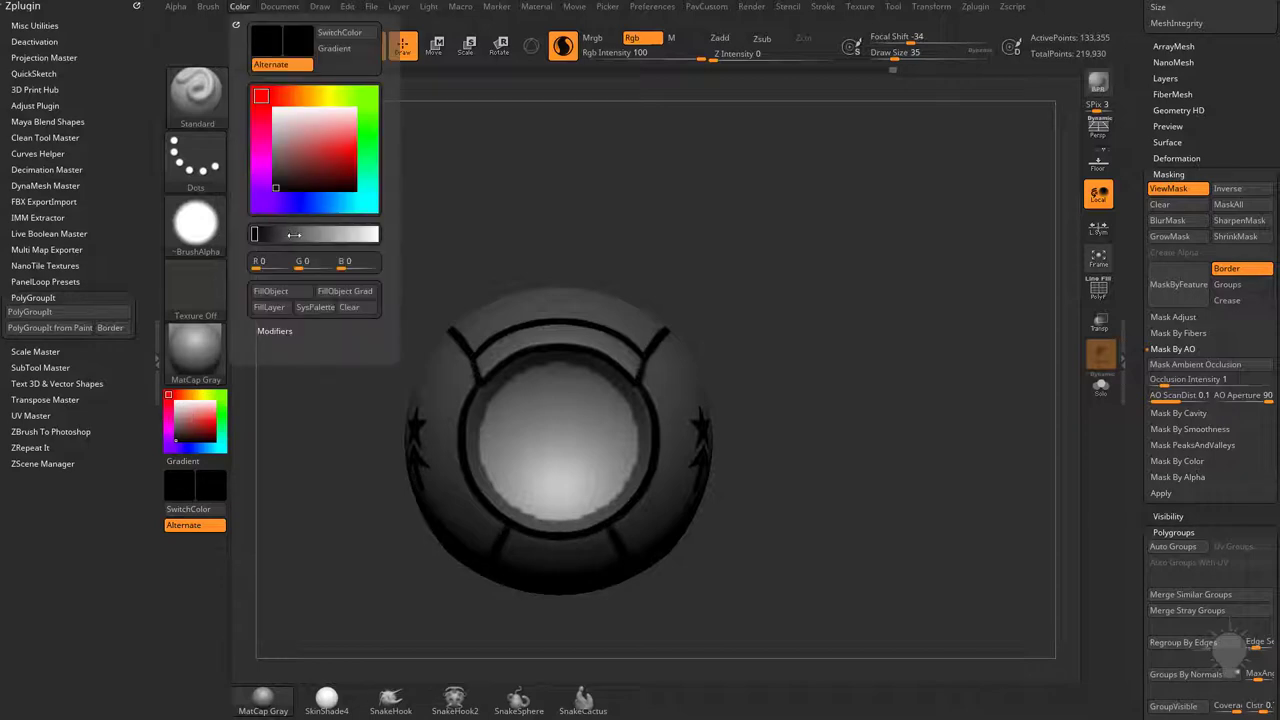
click(280, 290)
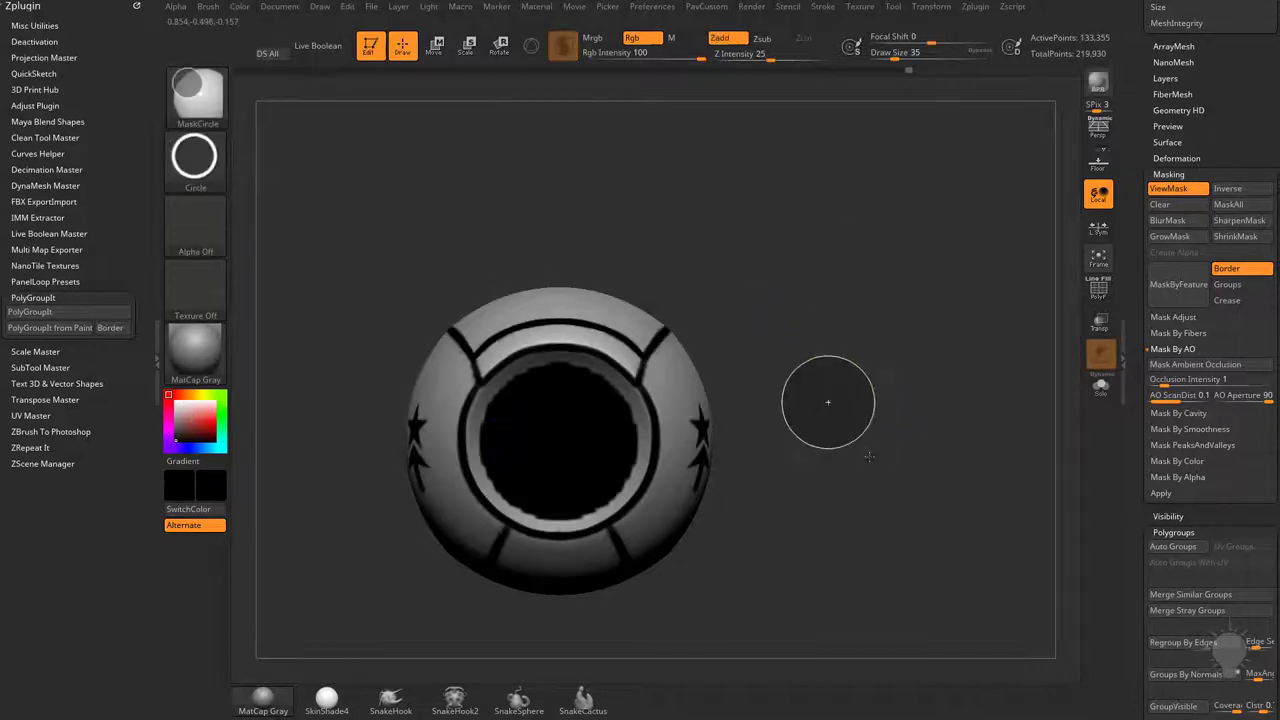
Mask a smaller concentric circle in the black disc, invert the mask and fill the circle with white to leave a black ring.
ctrl+drag(558, 440, 619, 514)
key(ctrl+h)
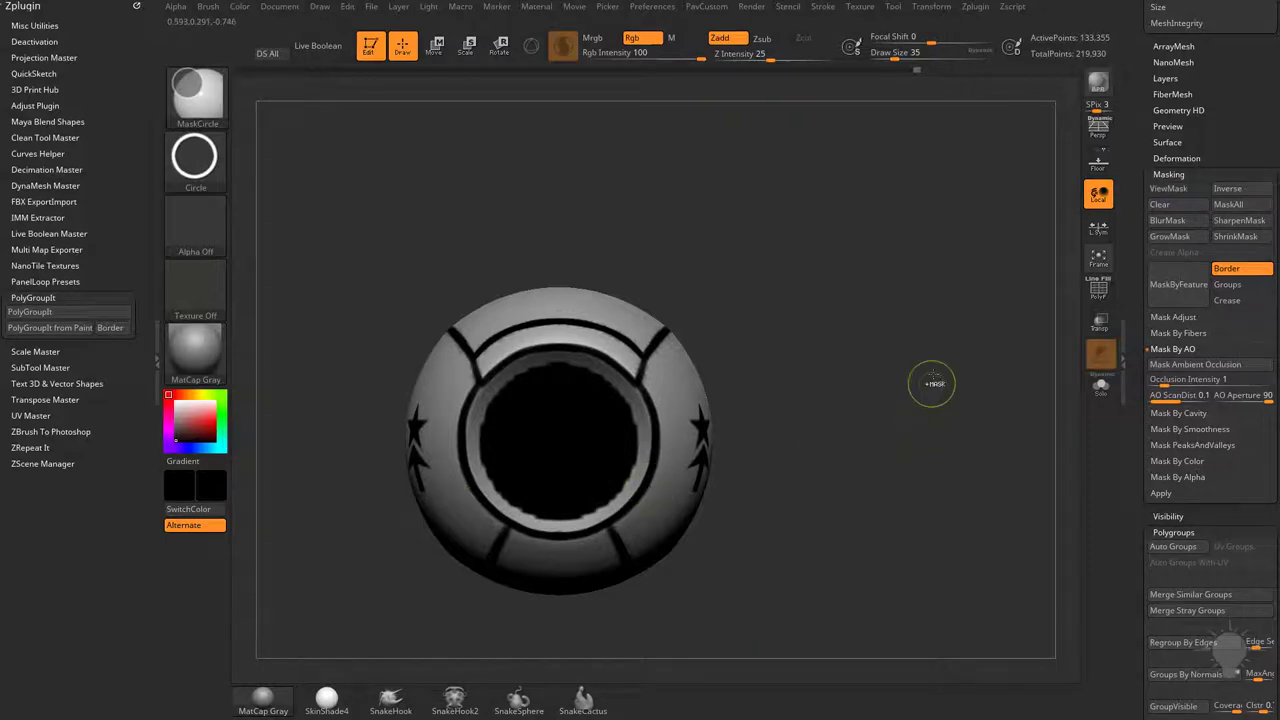
key(ctrl+h)
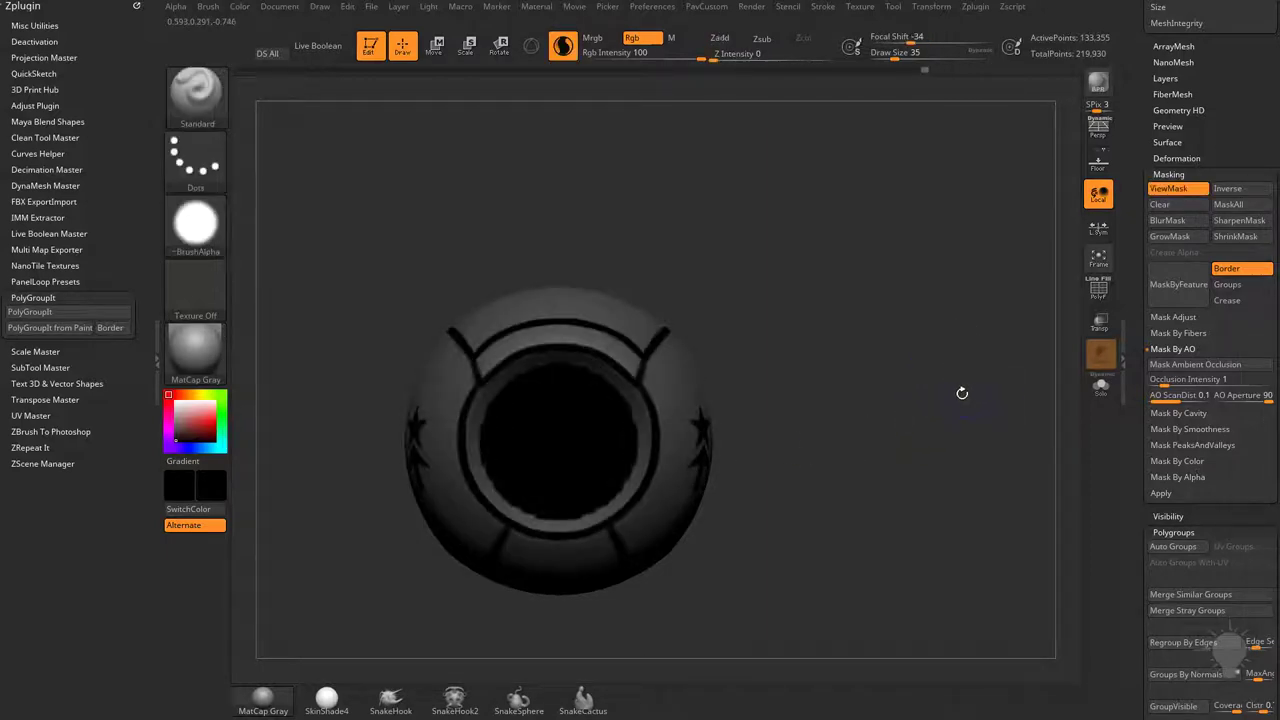
drag(187, 404, 175, 400)
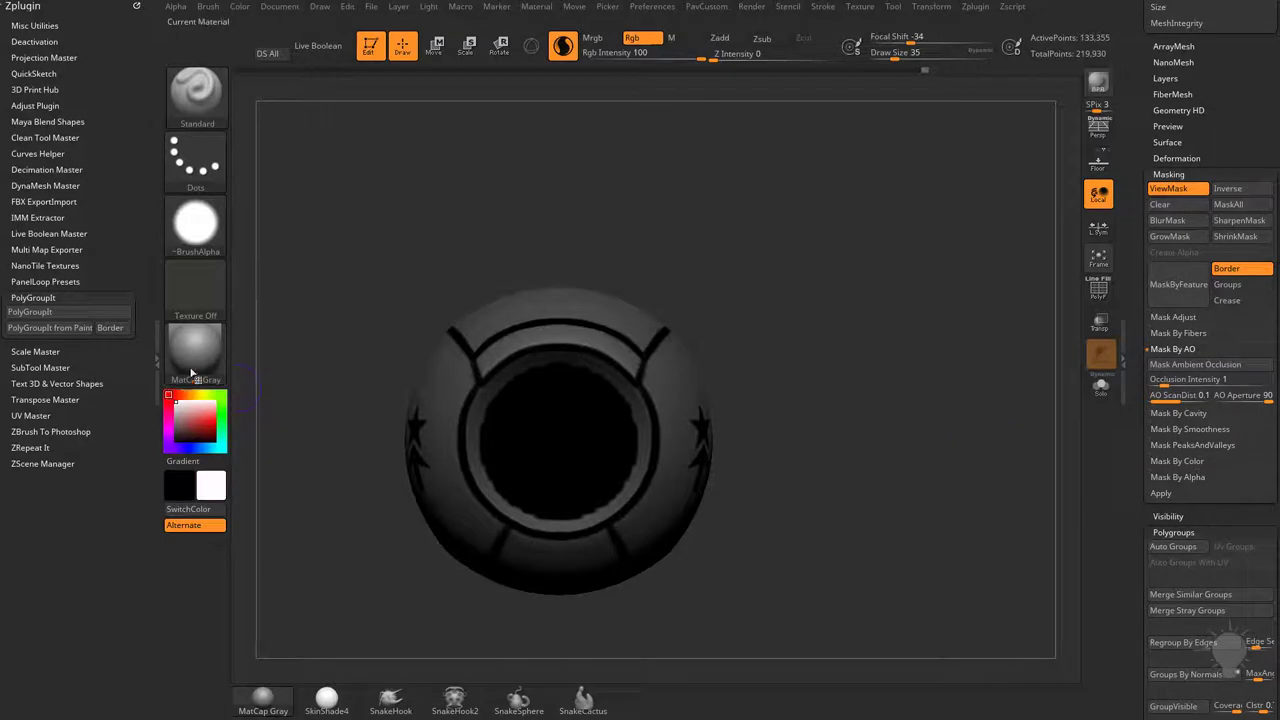
click(237, 6)
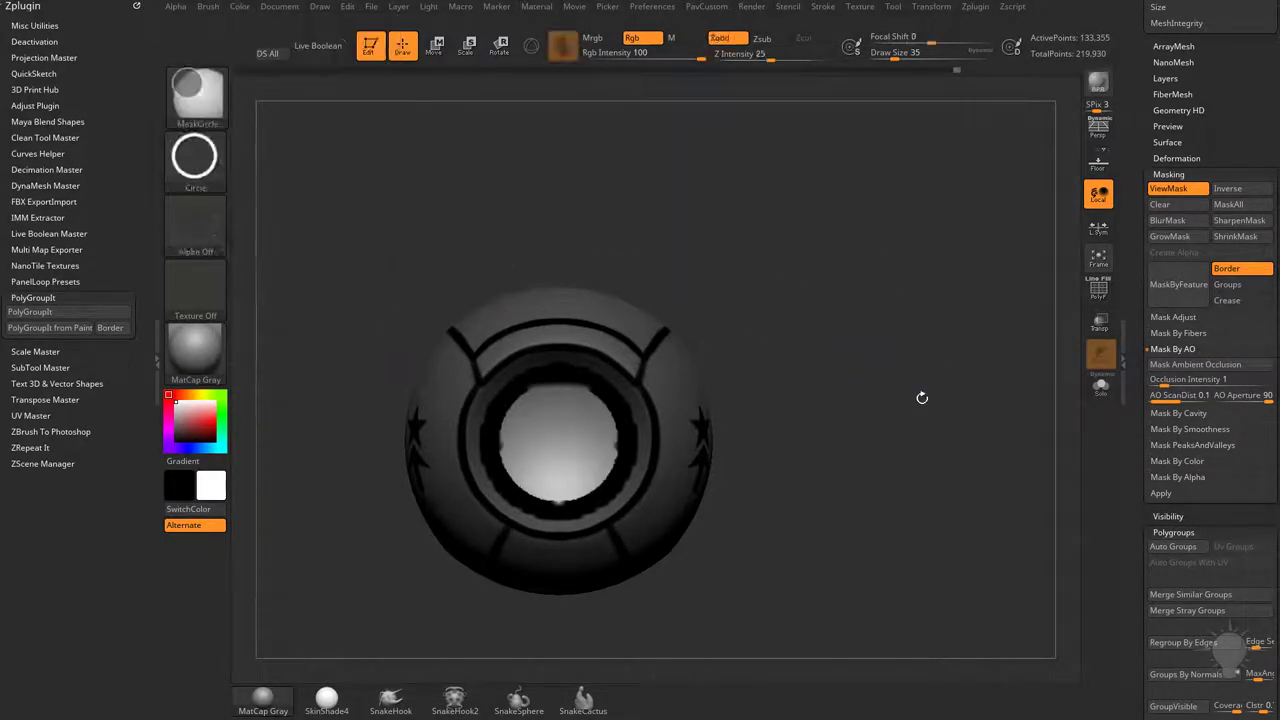
key(ctrl+h)
Inspect the jagged black ring in the front bowl and undo its black and white fills.
drag(875, 374, 778, 369)
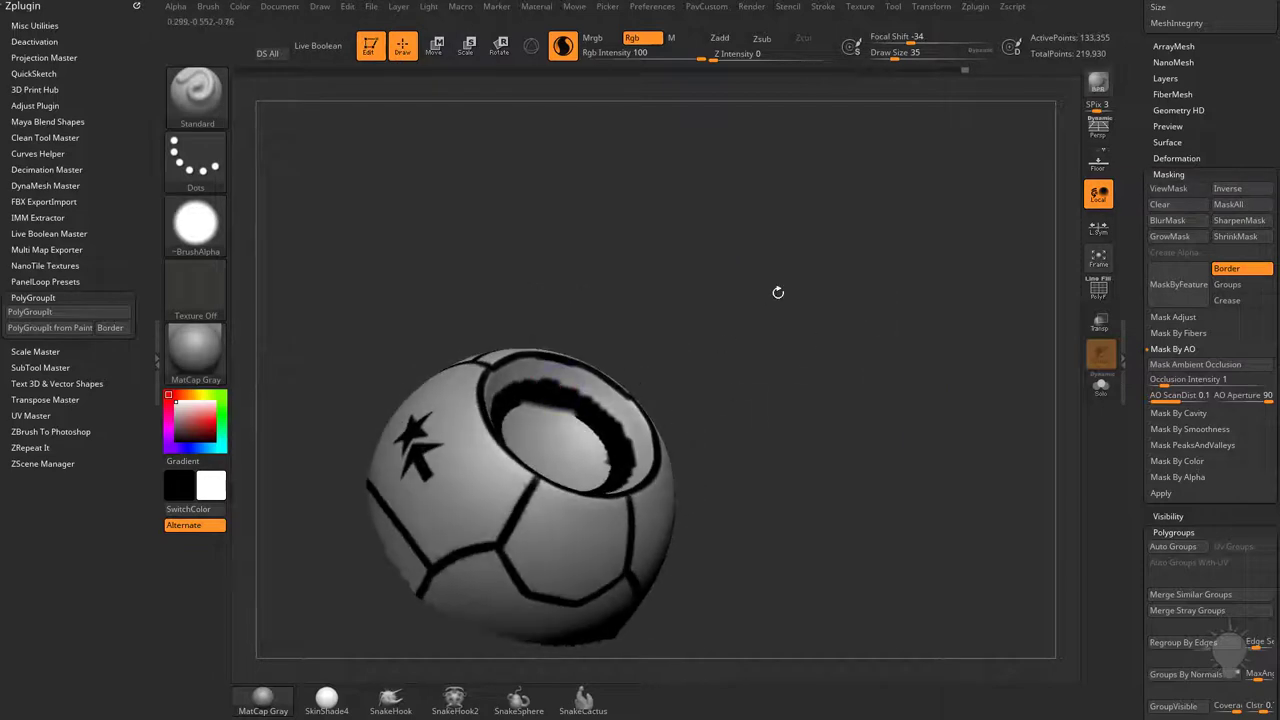
drag(778, 292, 562, 425)
drag(709, 356, 811, 382)
key(ctrl+h)
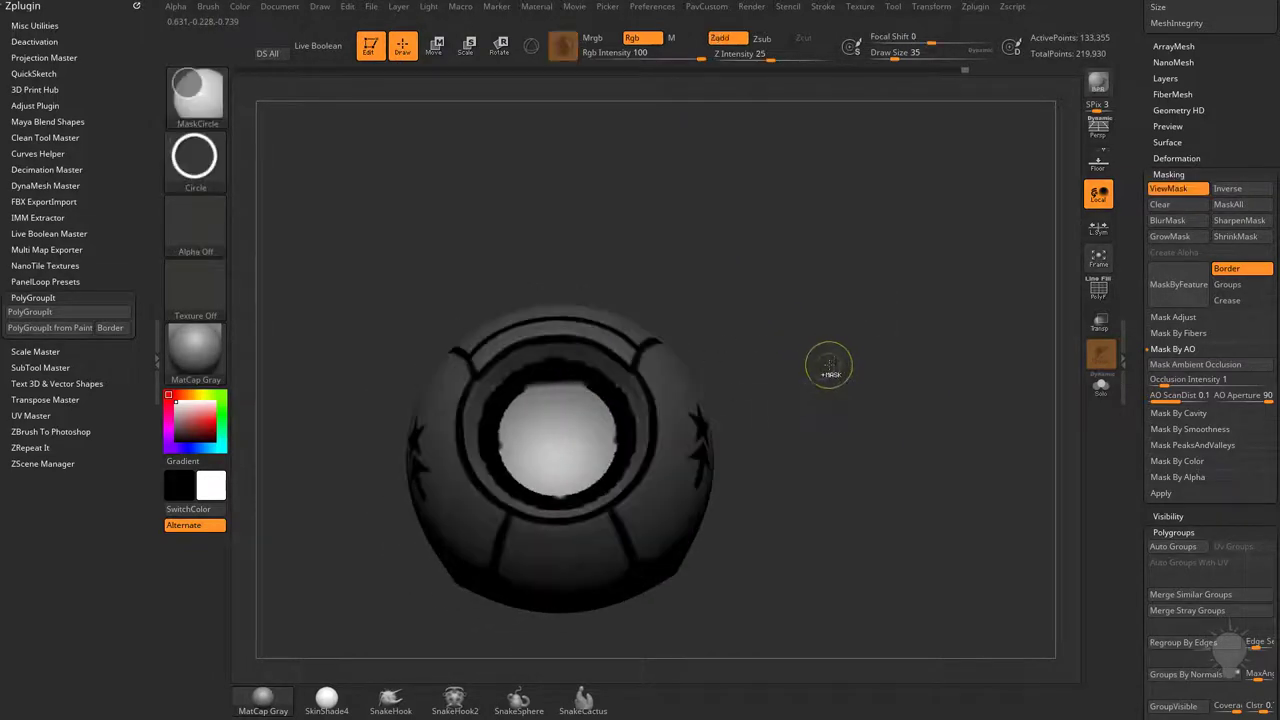
key(ctrl+f)
key(ctrl+h)
key(ctrl+h)
key(ctrl+z)
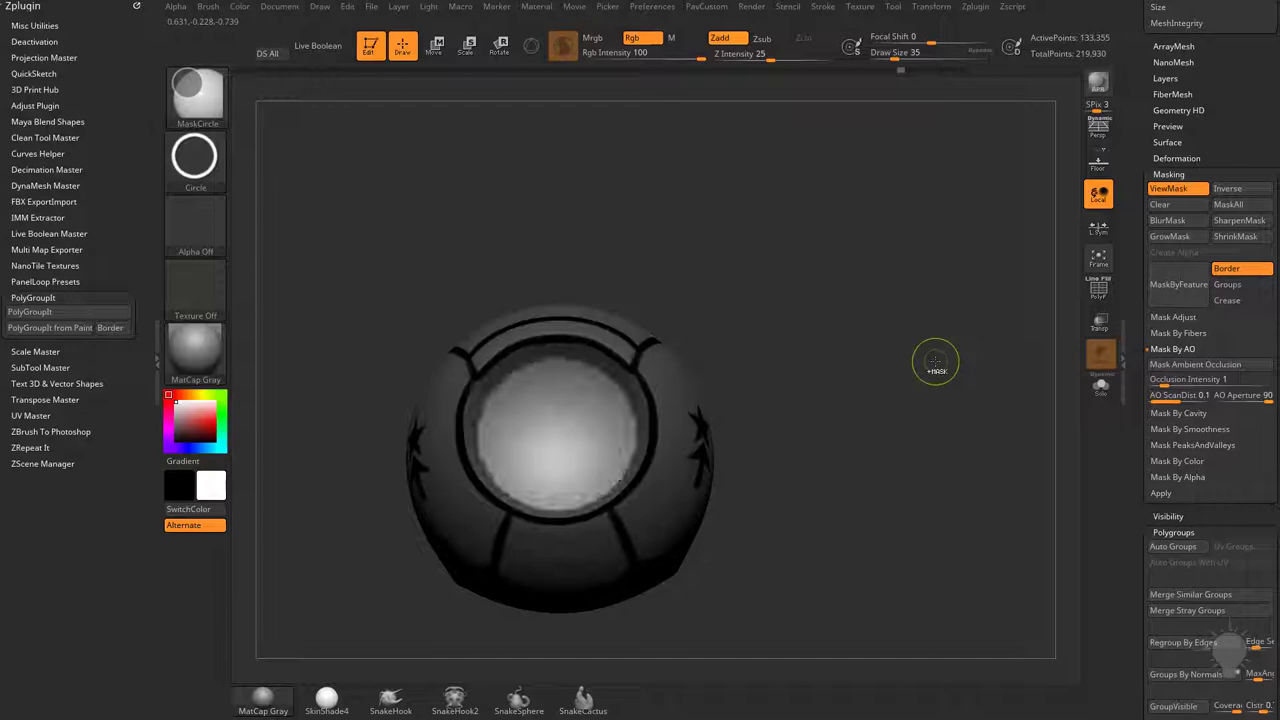
Clear the mask and unhide the whole model.
drag(935, 362, 918, 352)
key(ctrl+h)
drag(965, 404, 937, 380)
ctrl+shift+click(784, 405)
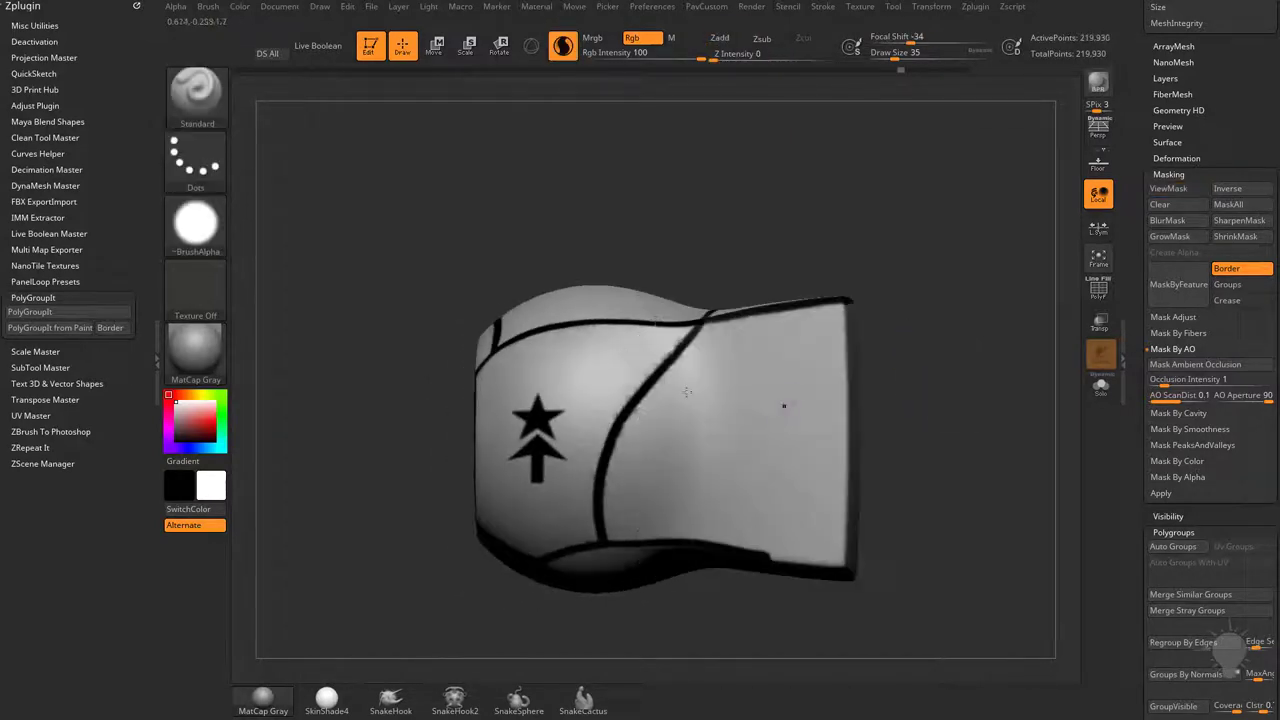
shift+drag(1030, 280, 957, 294)
drag(901, 237, 833, 277)
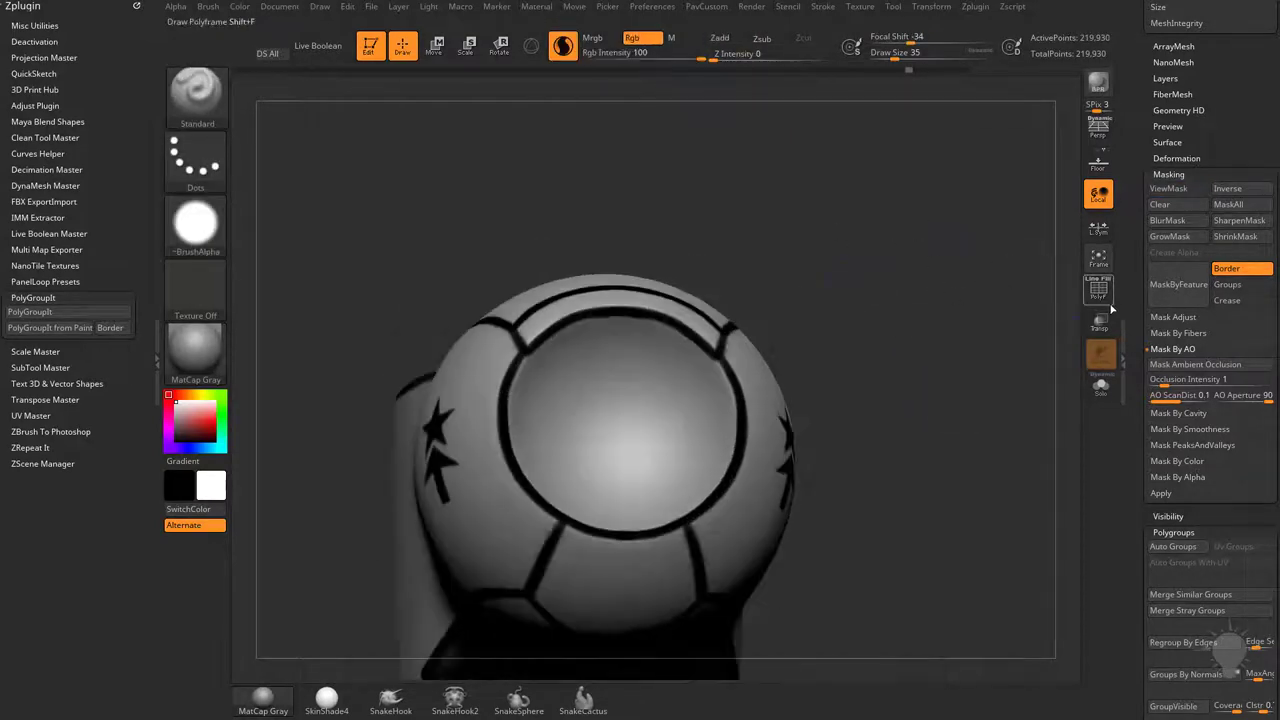
Display the polyframe and smooth across the front bowl to make its mesh denser.
click(1106, 297)
shift+drag(620, 345, 582, 373)
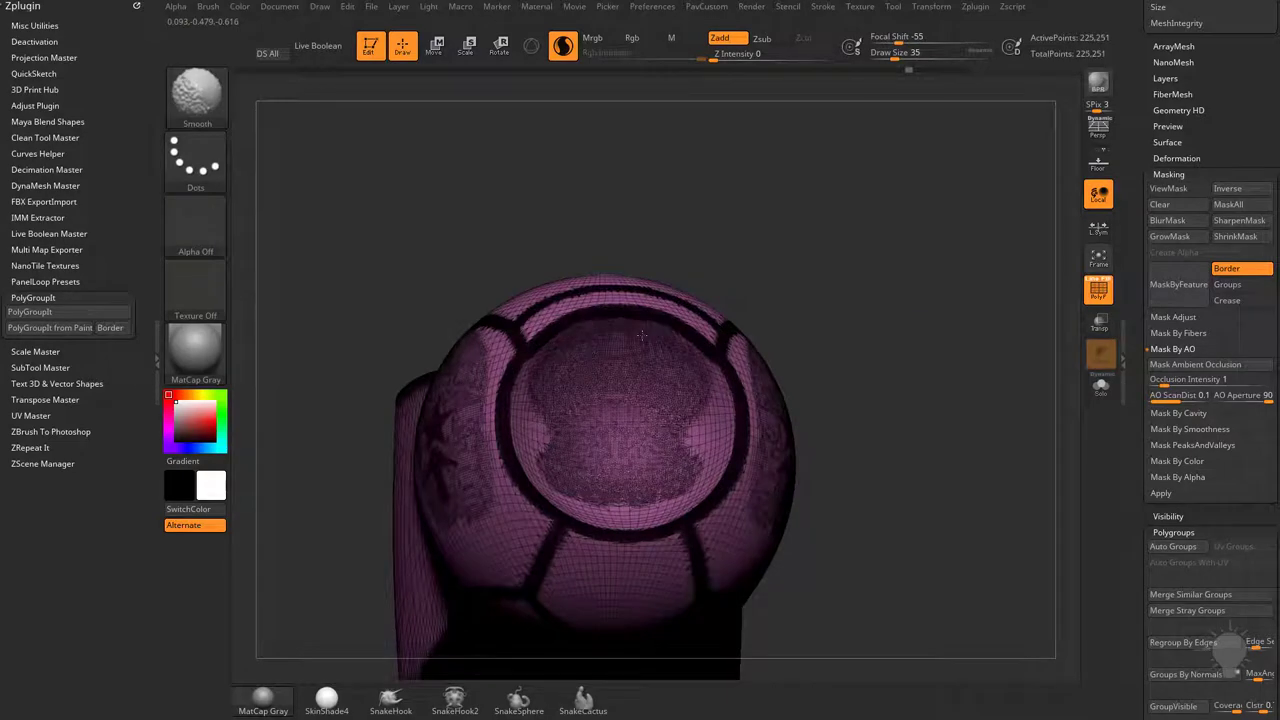
shift+right_drag(642, 335, 560, 400)
mouse_move(560, 400)
shift+mouse_down()
mouse_move(532, 470)
mouse_move(582, 507)
mouse_move(575, 527)
mouse_move(620, 492)
shift+mouse_up()
mouse_move(1010, 397)
mouse_down()
mouse_move(998, 403)
mouse_move(976, 371)
mouse_up()
mouse_move(818, 335)
ctrl+mouse_down()
mouse_move(637, 514)
mouse_move(649, 507)
ctrl+mouse_up()
drag(943, 386, 815, 394)
drag(808, 285, 929, 242)
key(ctrl+h)
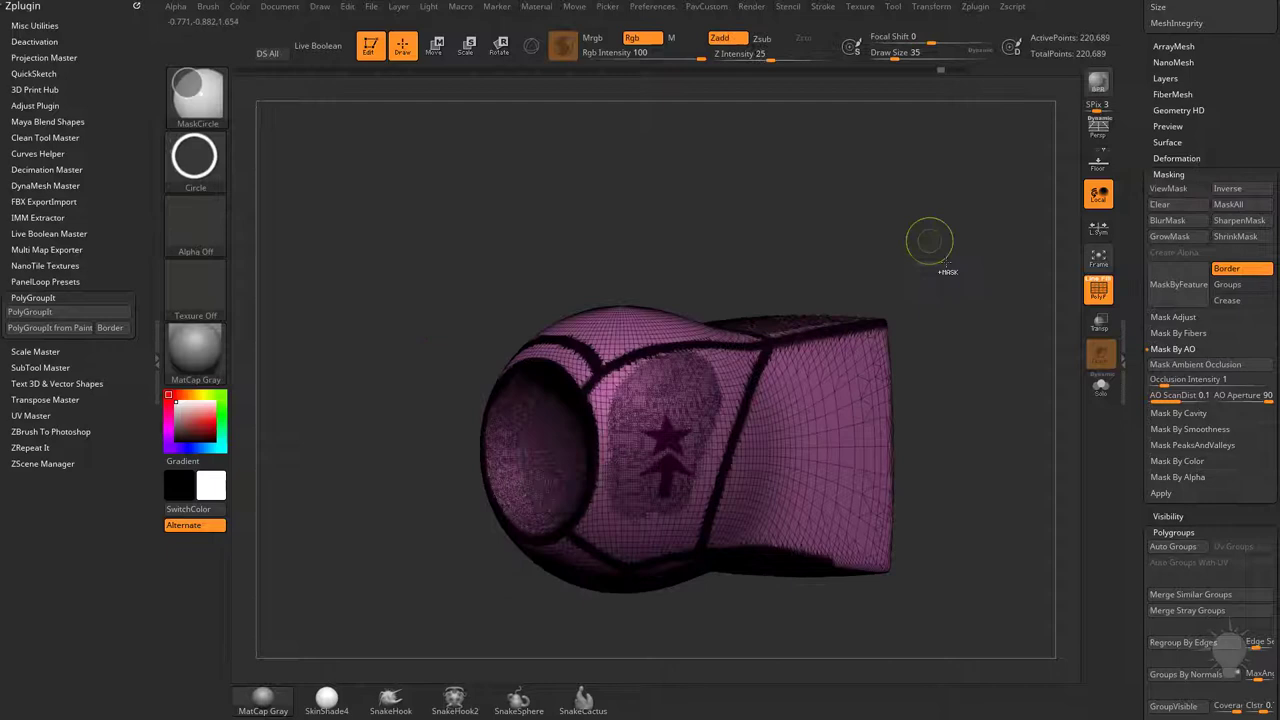
Hide the rear block from a side view so that only the rounded front part stays visible.
shift+drag(977, 283, 940, 277)
ctrl+shift+drag(971, 192, 684, 658)
mouse_move(947, 293)
mouse_down()
mouse_move(975, 300)
mouse_move(931, 294)
mouse_up()
Mask all but a ring inside the front bowl using two concentric circles, and fill the ring with black.
mouse_move(819, 430)
ctrl+mouse_down()
mouse_move(657, 491)
mouse_move(669, 509)
ctrl+mouse_up()
mouse_move(820, 351)
ctrl+mouse_down()
mouse_move(842, 403)
mouse_move(646, 508)
mouse_move(651, 374)
mouse_move(650, 497)
ctrl+mouse_up()
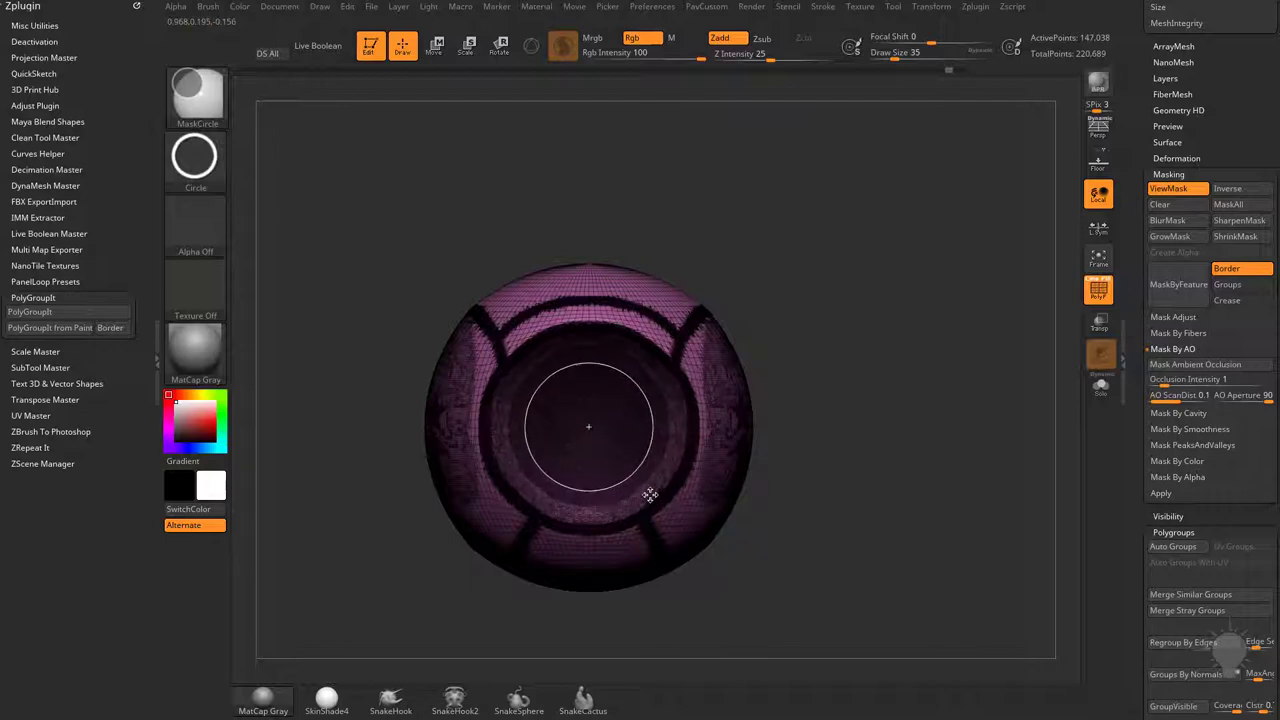
mouse_move(916, 360)
mouse_down()
mouse_move(884, 293)
mouse_move(920, 369)
mouse_move(907, 359)
mouse_up()
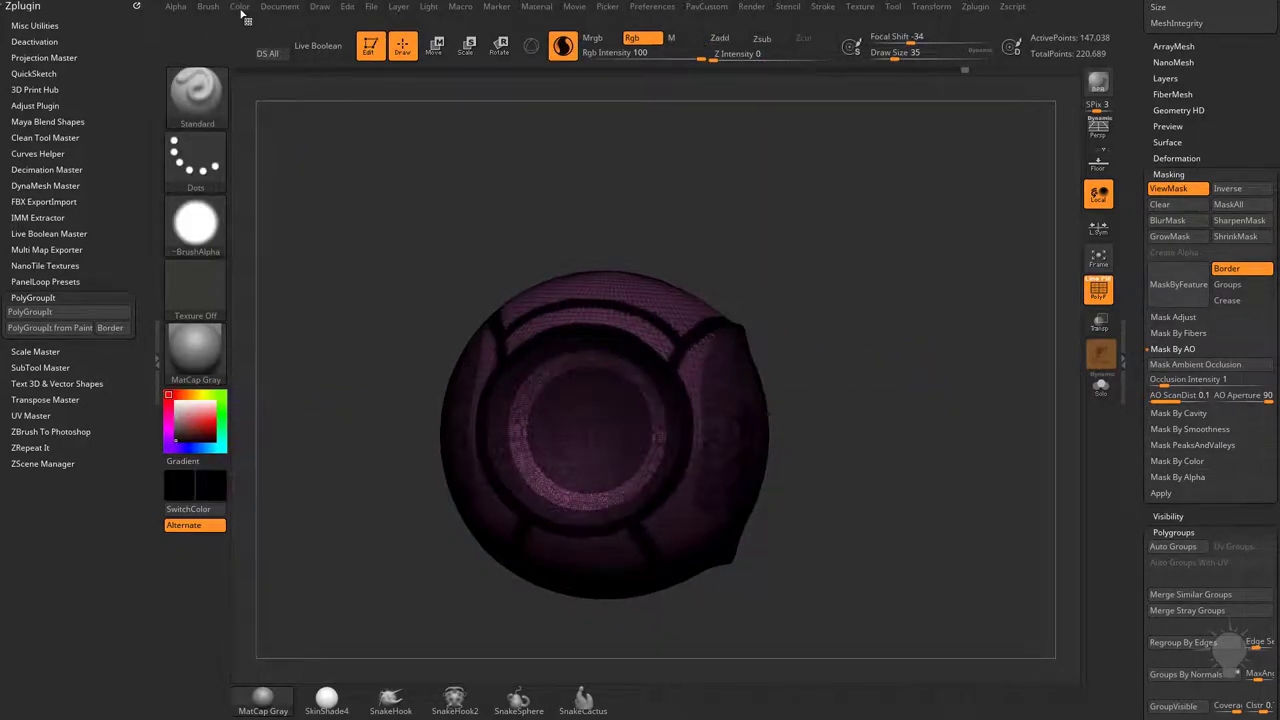
click(241, 8)
Unhide the whole model with the mask cleared and the polyframe turned off.
ctrl+shift+click(944, 381)
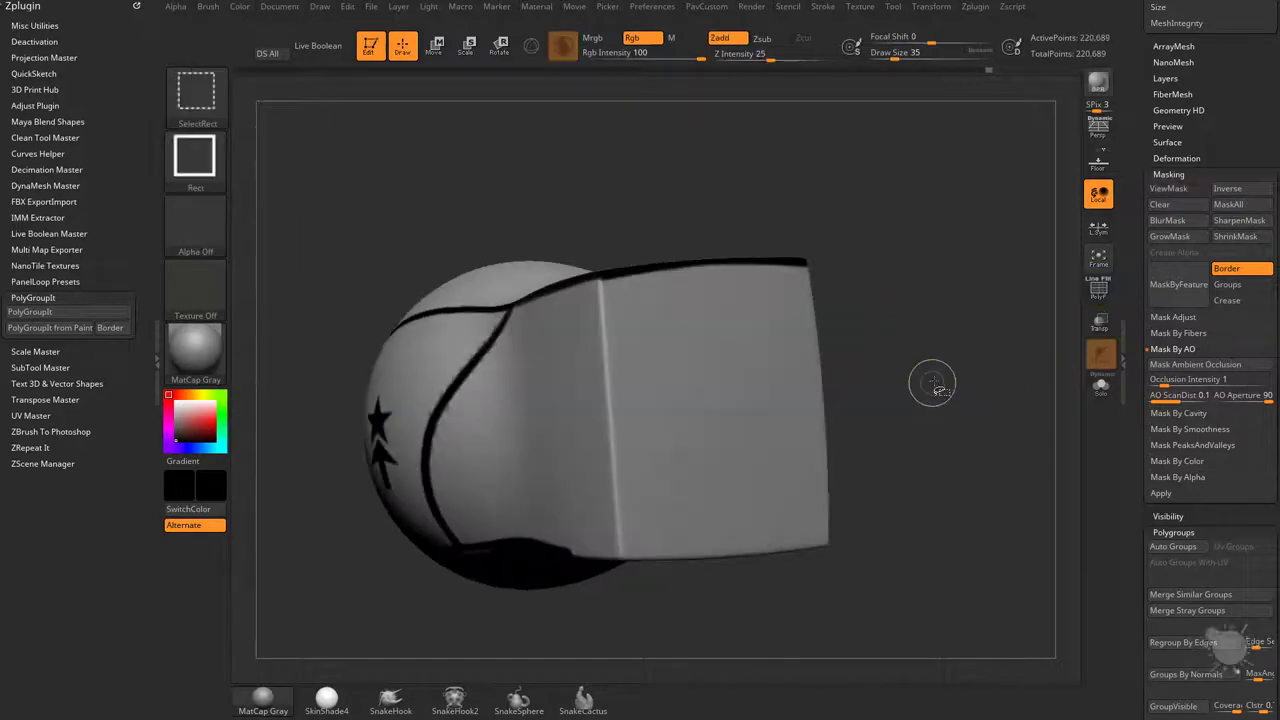
drag(932, 382, 991, 353)
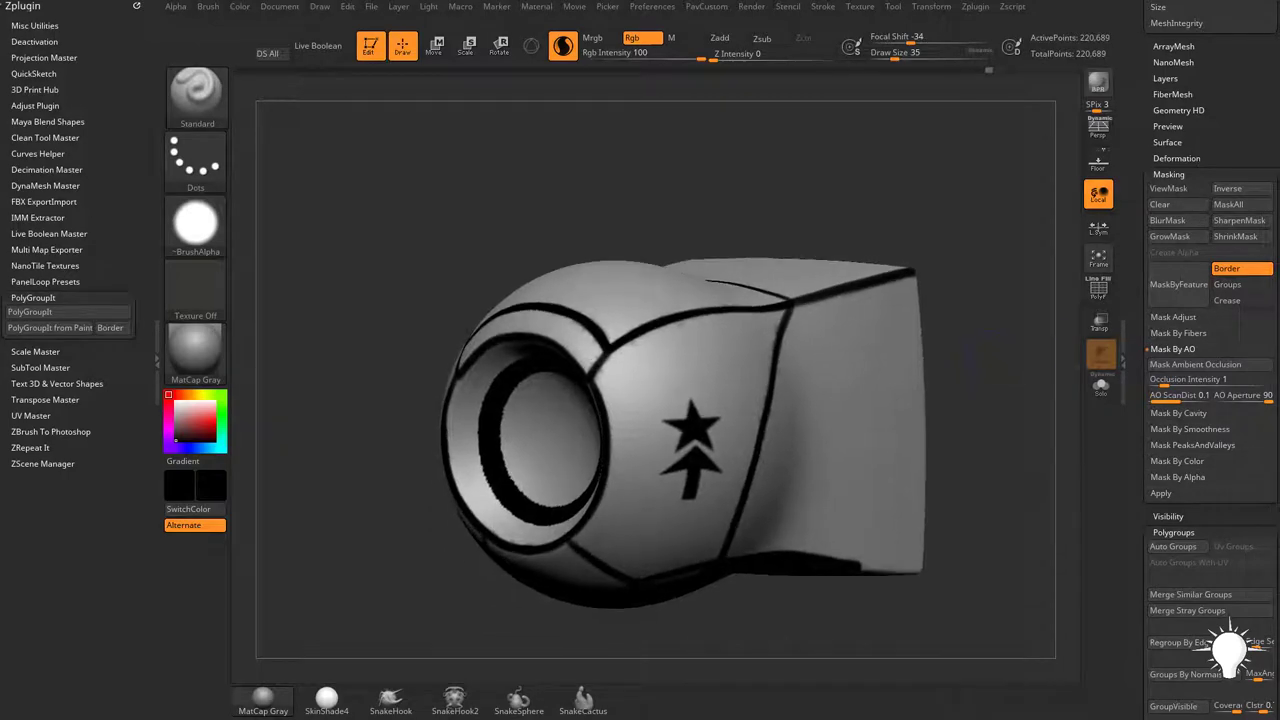